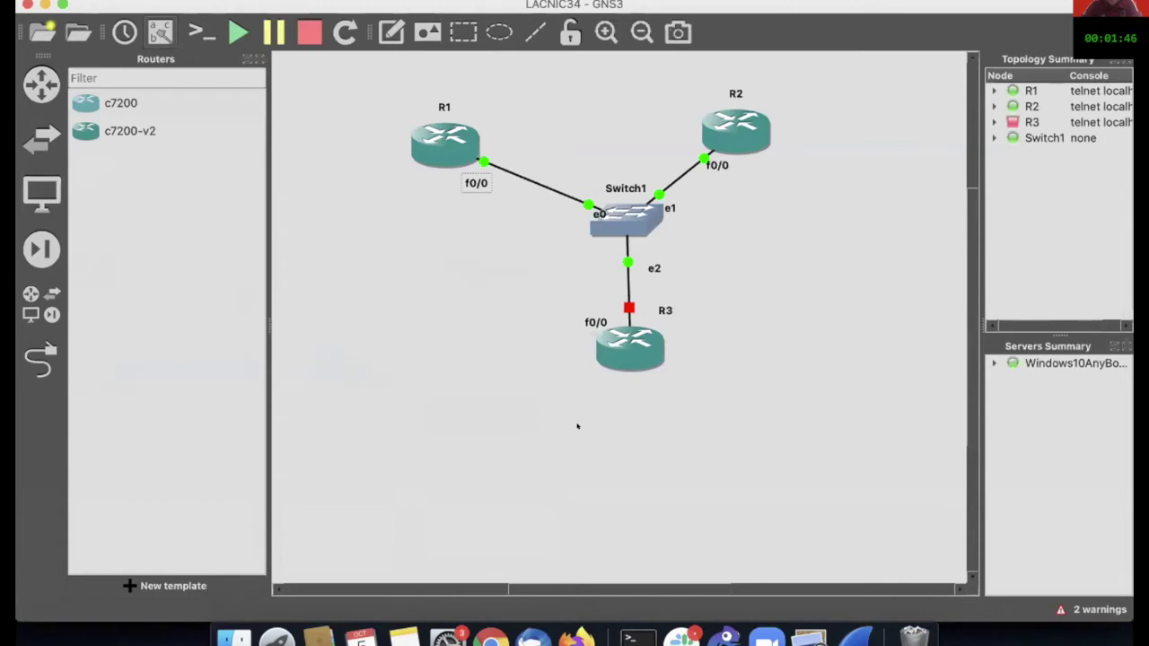
# Step: Move Switch1's e0 port label down and left, and shift router R2 further right
pyautogui.moveTo(592, 208); pyautogui.dragTo(564, 217)
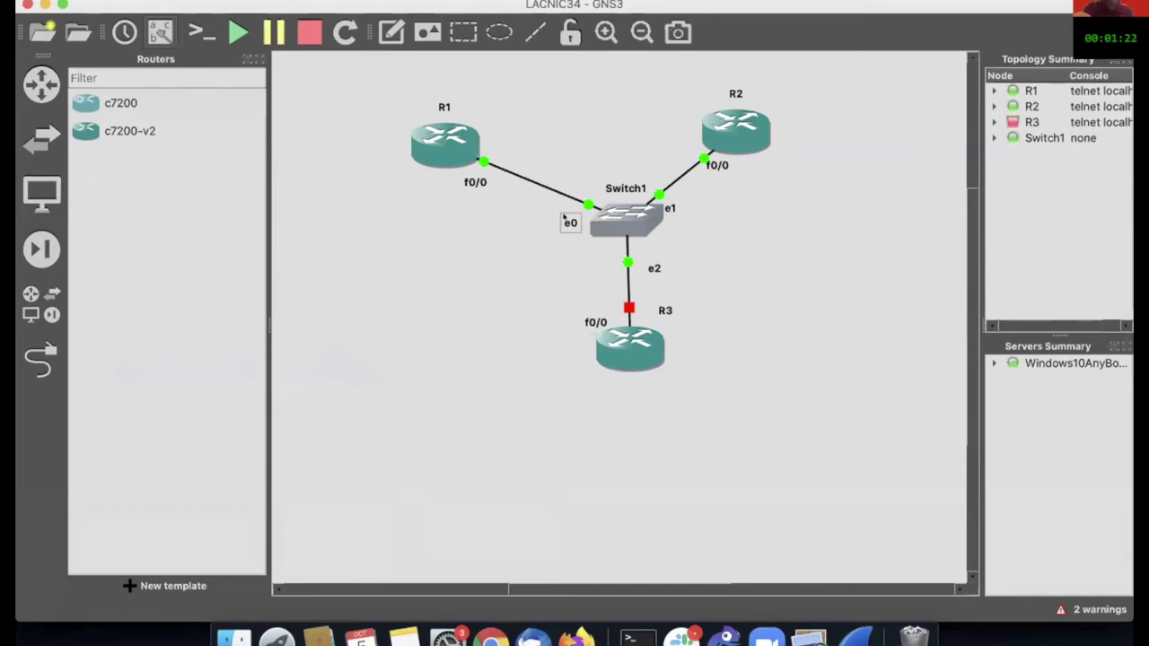
pyautogui.moveTo(736, 130); pyautogui.dragTo(771, 129)
pyautogui.moveTo(771, 129)
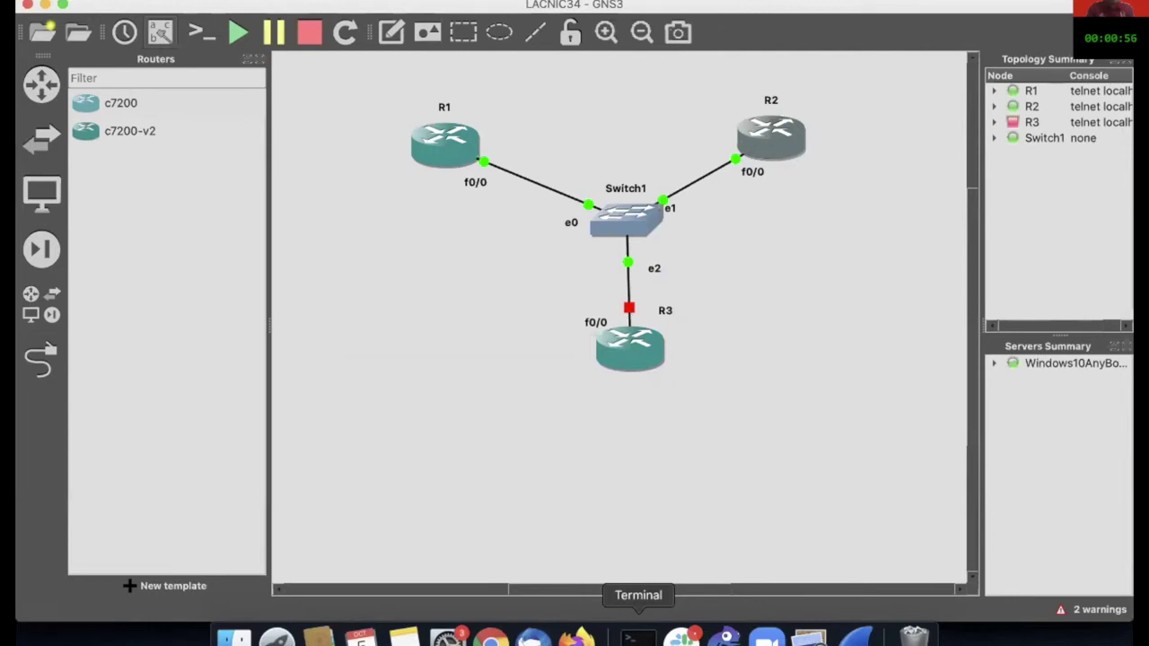
# Step: Enter the presenter's contact e-mail at the R2 console prompt, then return to GNS3
pyautogui.click(634, 638)
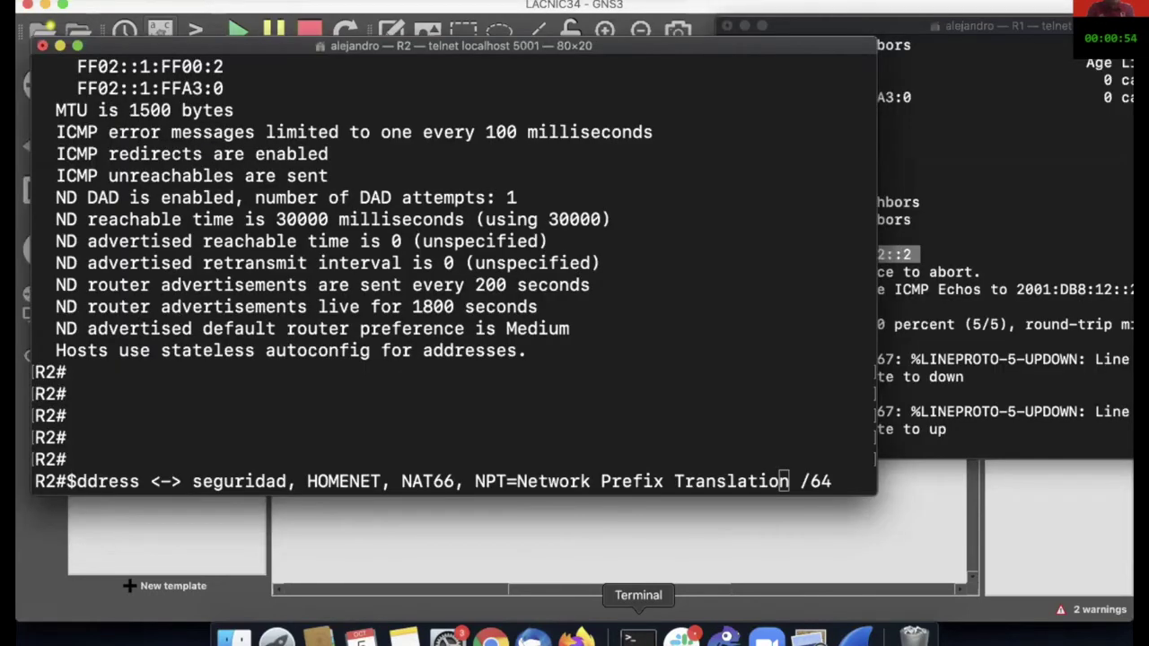
pyautogui.press('Return')
pyautogui.press('Return')
pyautogui.press('Return')
pyautogui.press('Return')
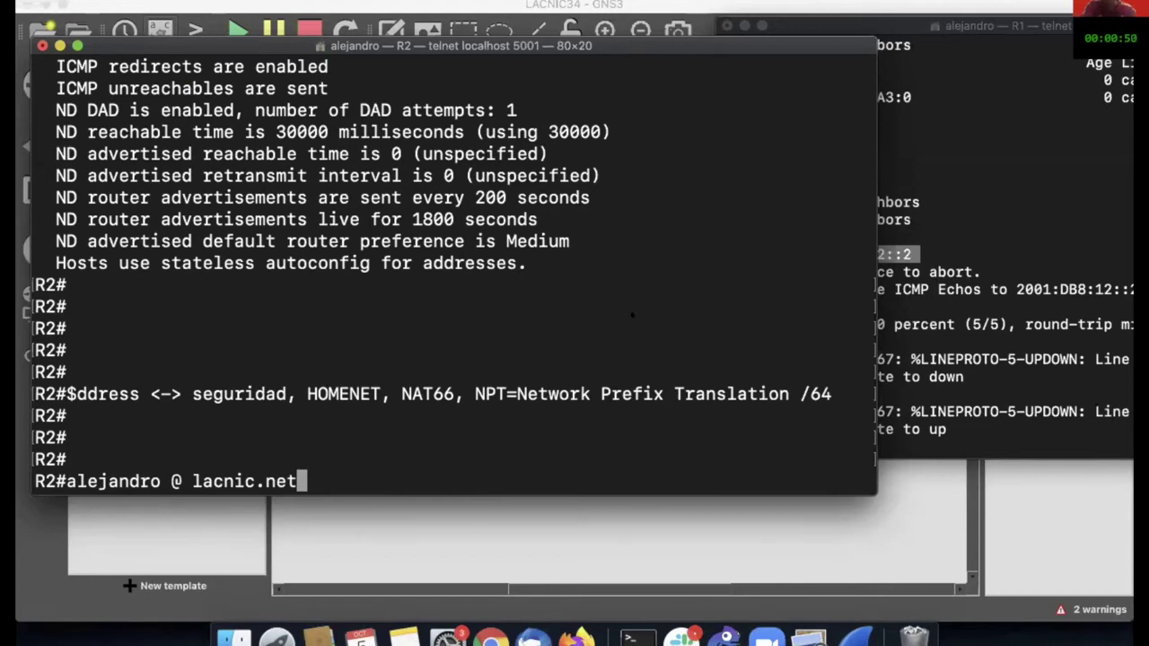
pyautogui.press('super+Tab')
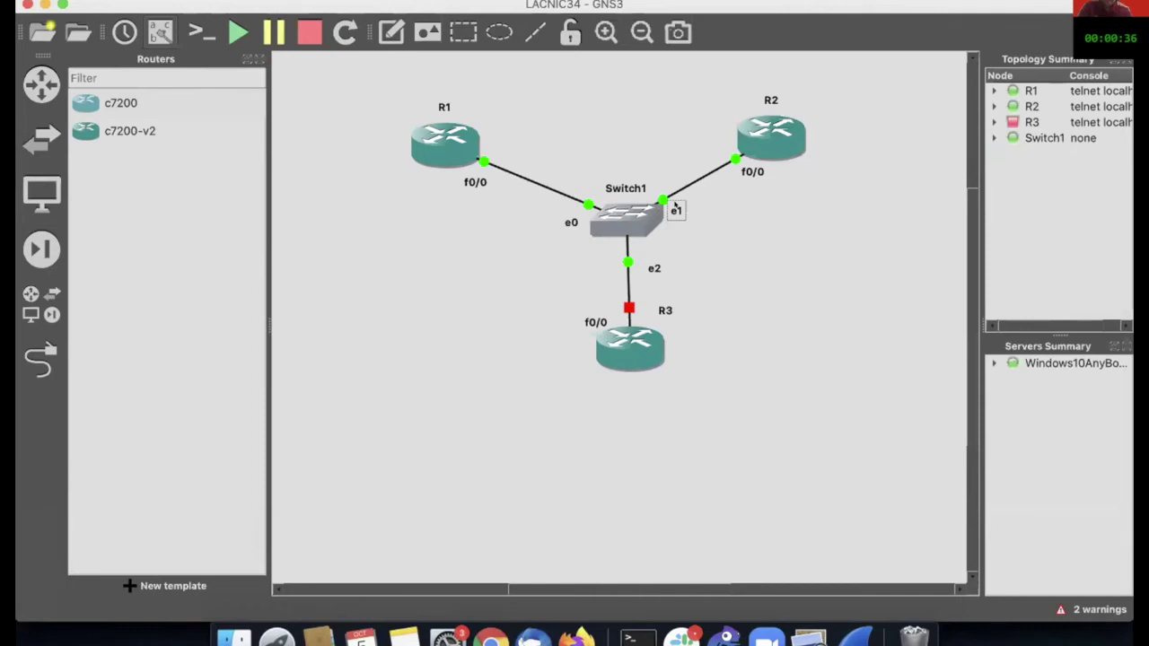
# Step: Settle the e0 label beside Switch1, then turn on the laser pointer on the 'Transición para IPv6 en Doble Pila' slide
pyautogui.moveTo(560, 221); pyautogui.dragTo(563, 215)
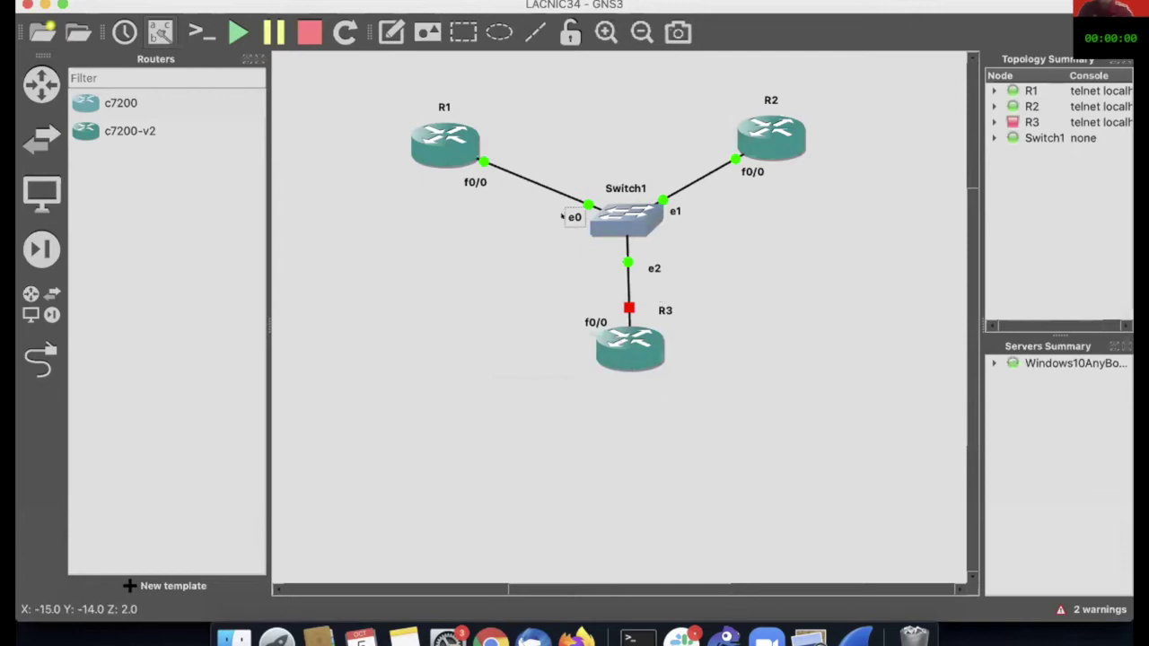
pyautogui.moveTo(564, 215); pyautogui.dragTo(565, 220)
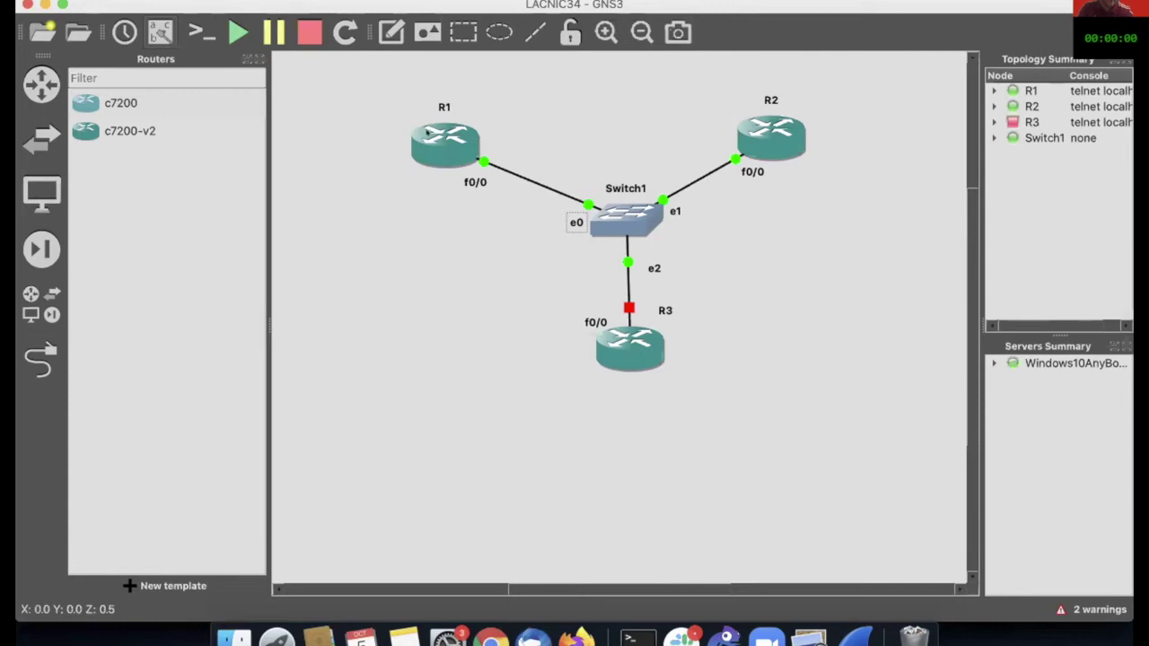
pyautogui.moveTo(437, 144)
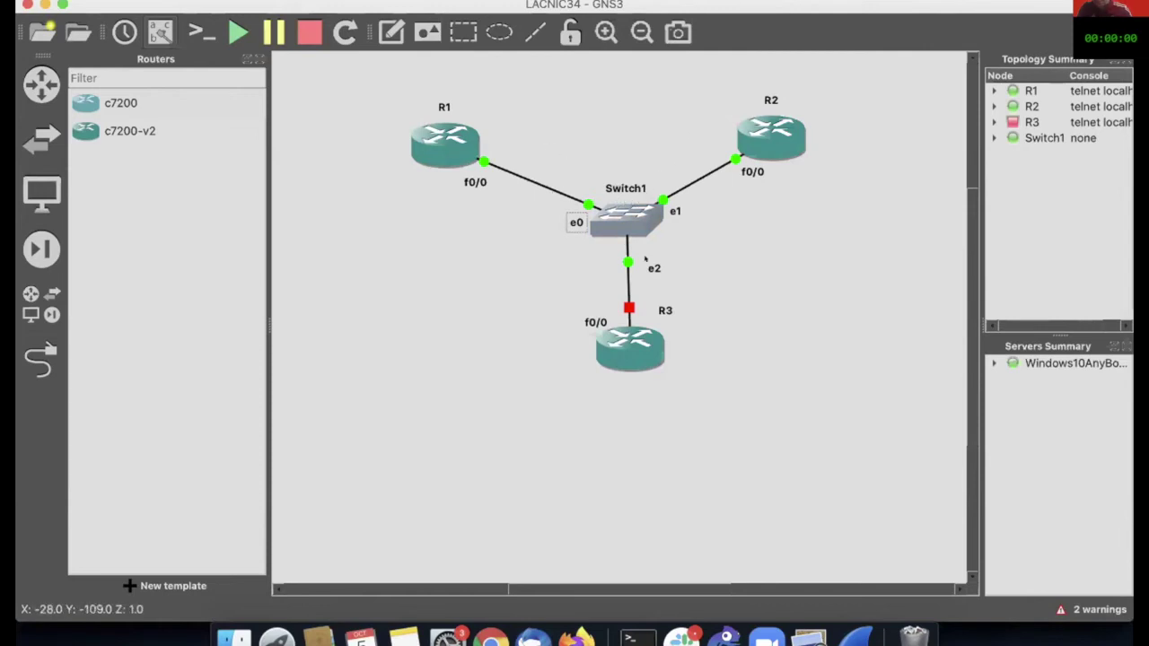
pyautogui.moveTo(636, 230)
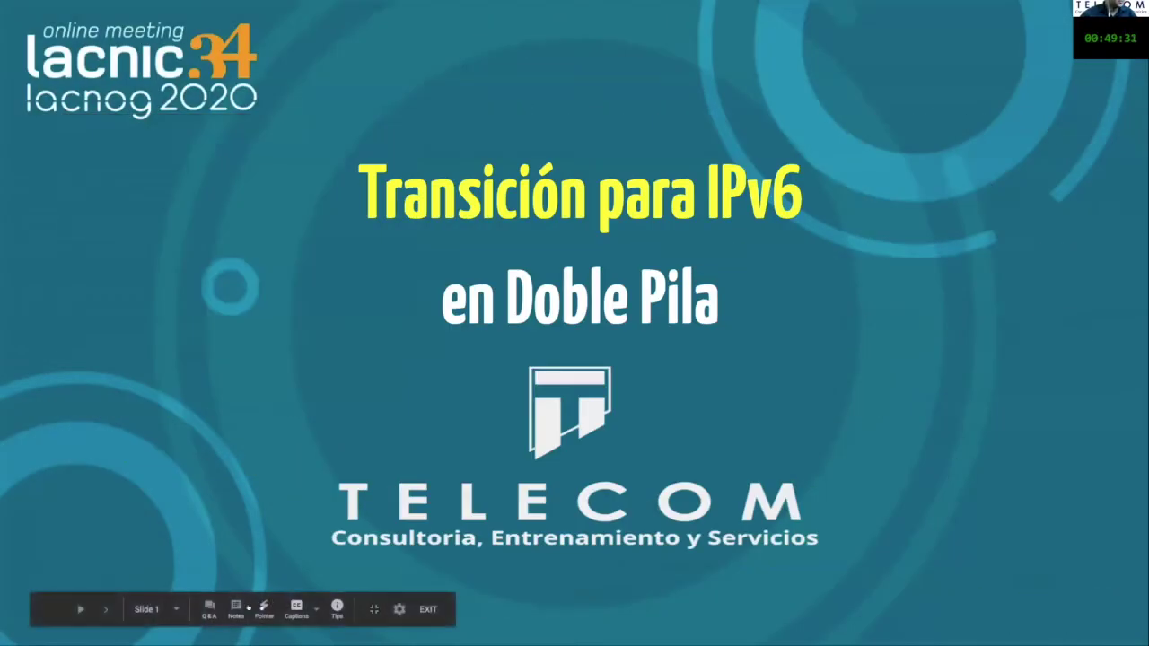
pyautogui.click(262, 608)
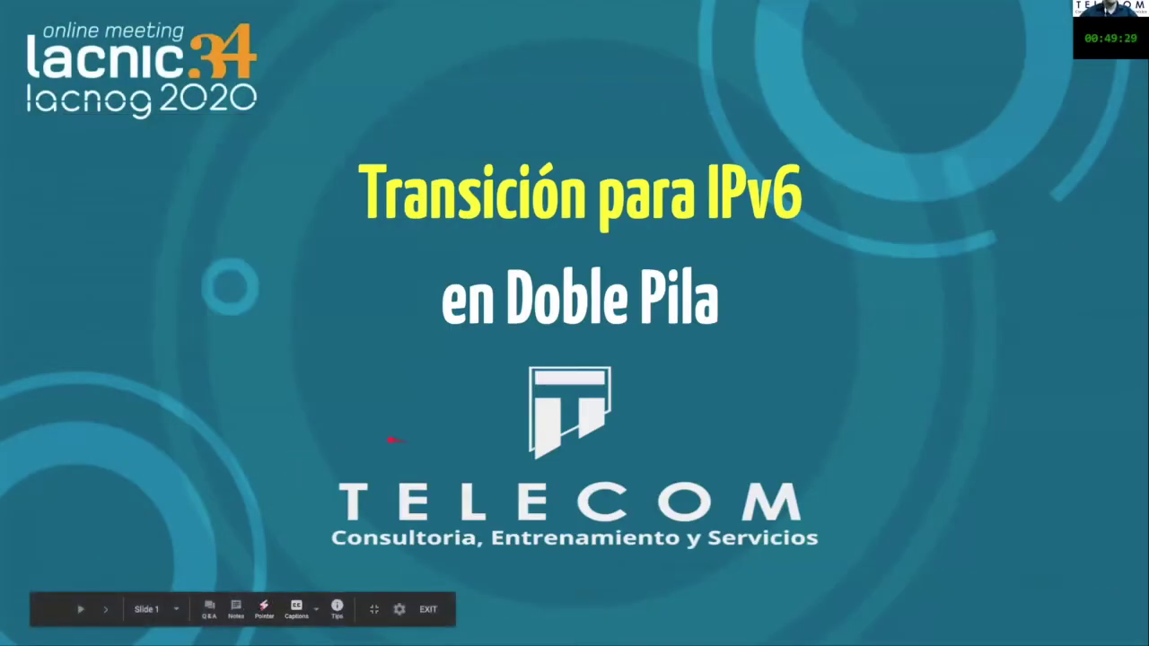
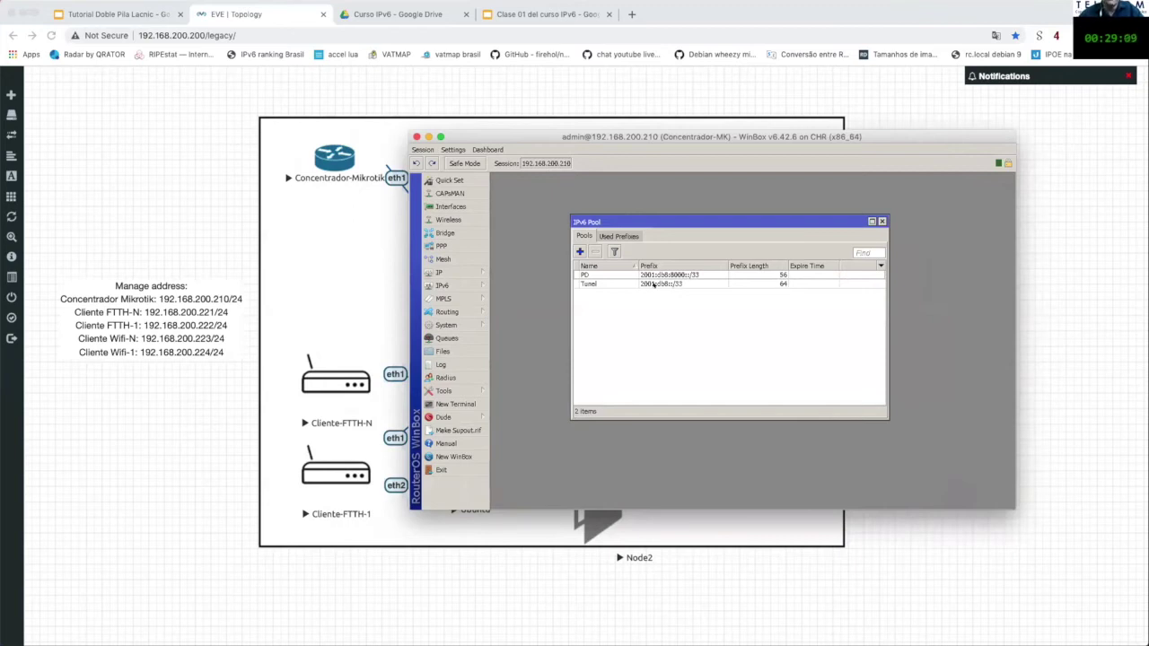
# Step: Review the prefixes handed out to clients under Used Prefixes, then close the IPv6 Pool window
pyautogui.moveTo(655, 284)
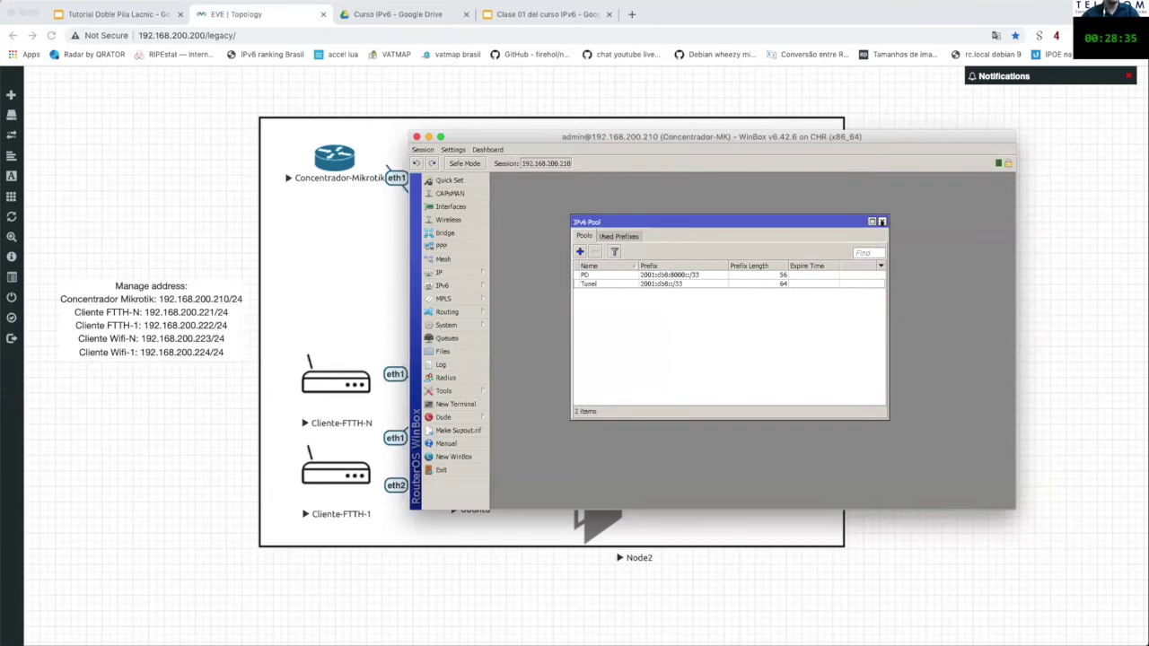
pyautogui.click(633, 236)
pyautogui.click(585, 237)
pyautogui.click(628, 236)
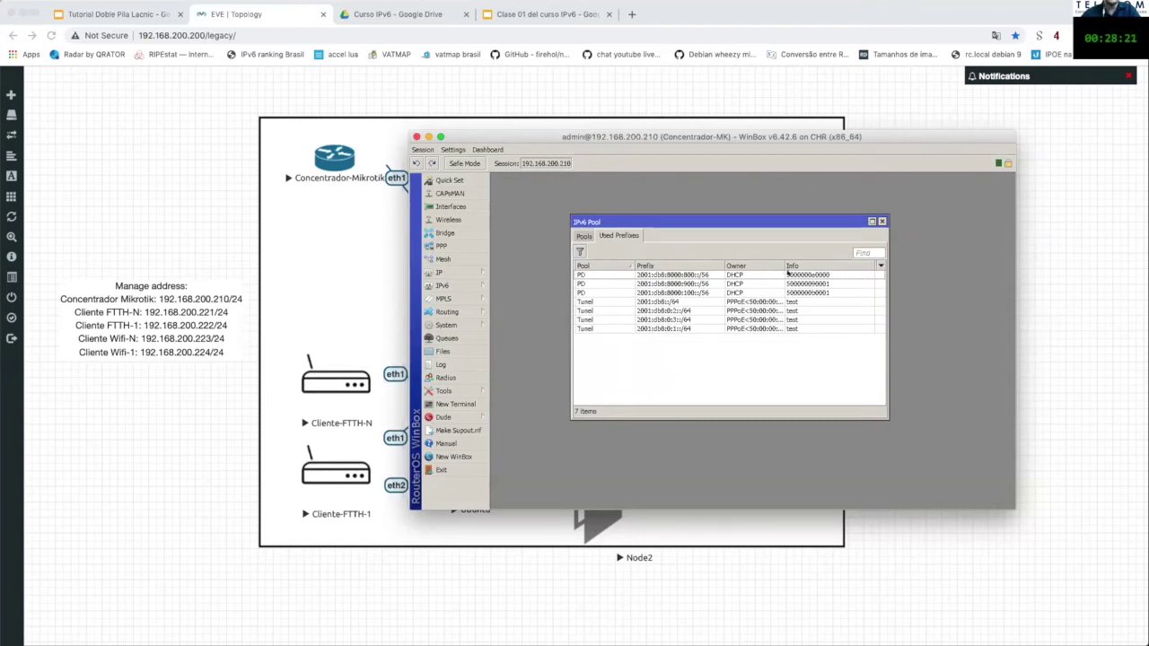
pyautogui.click(881, 220)
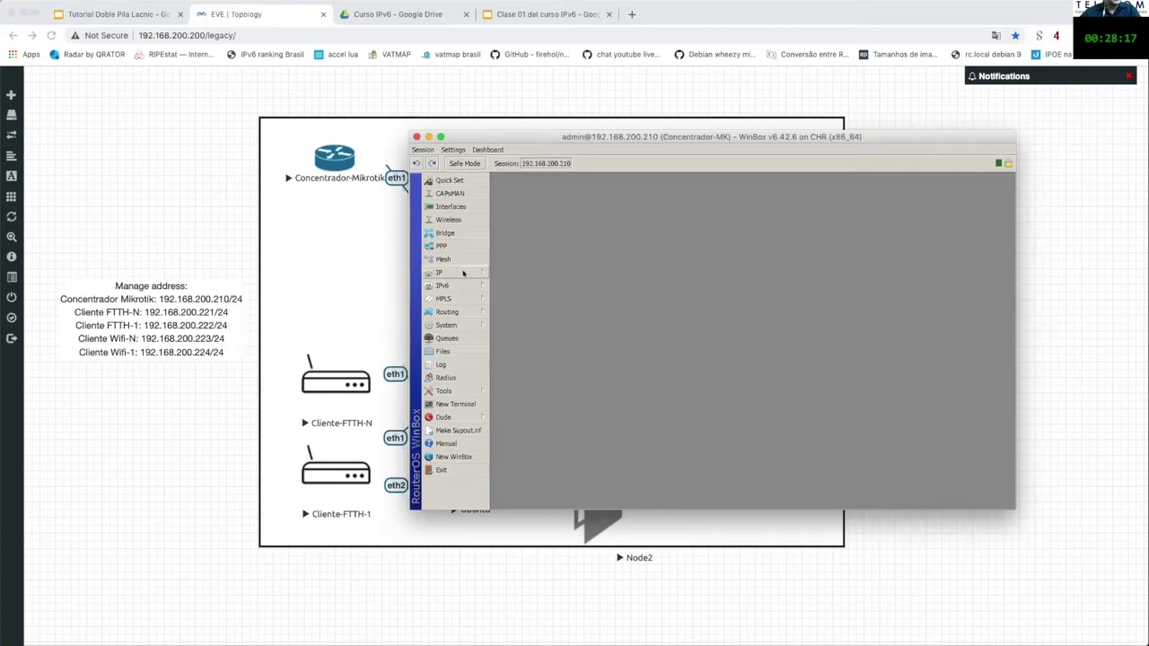
pyautogui.click(463, 273)
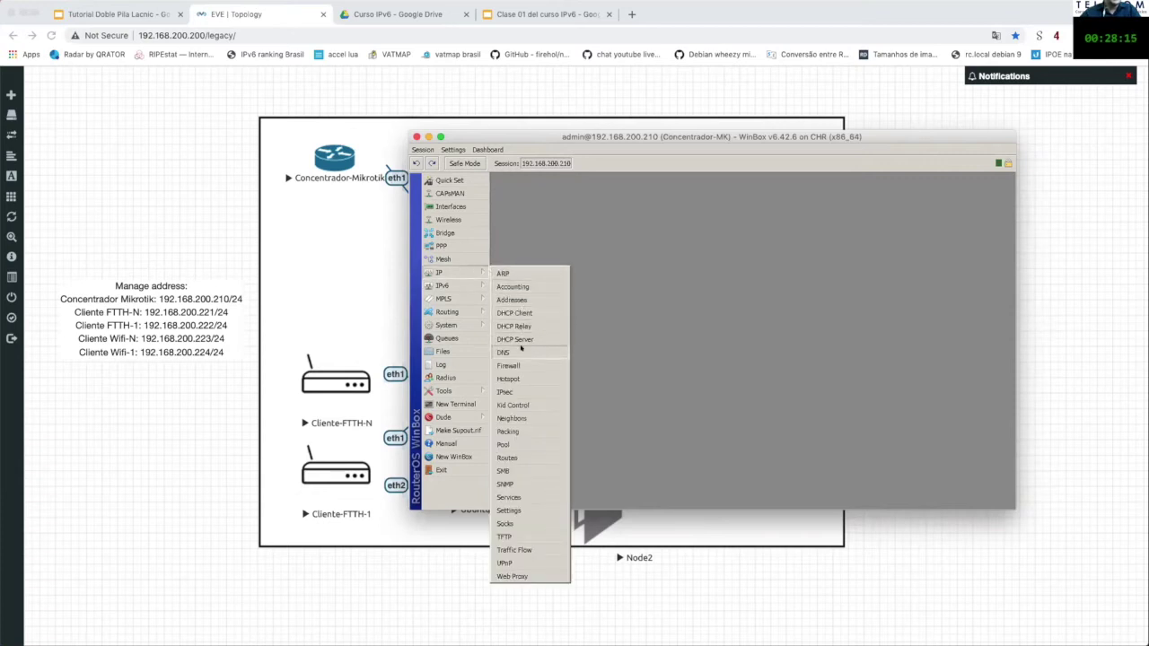
pyautogui.click(516, 352)
pyautogui.moveTo(732, 243); pyautogui.dragTo(720, 223)
pyautogui.click(756, 242)
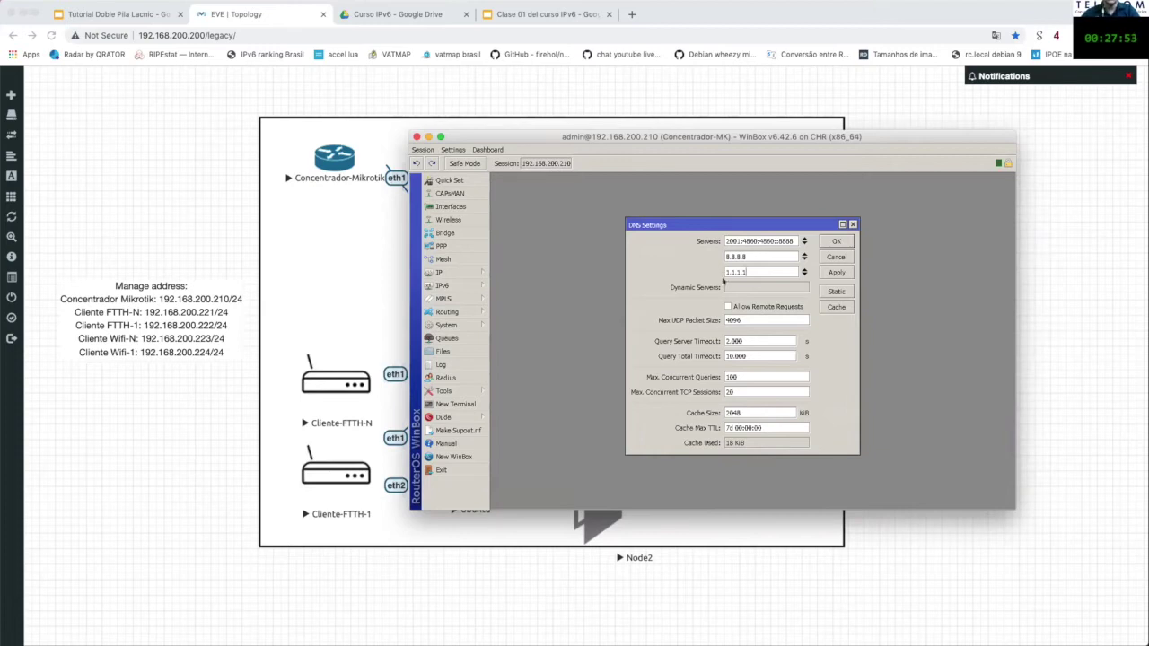
pyautogui.click(725, 307)
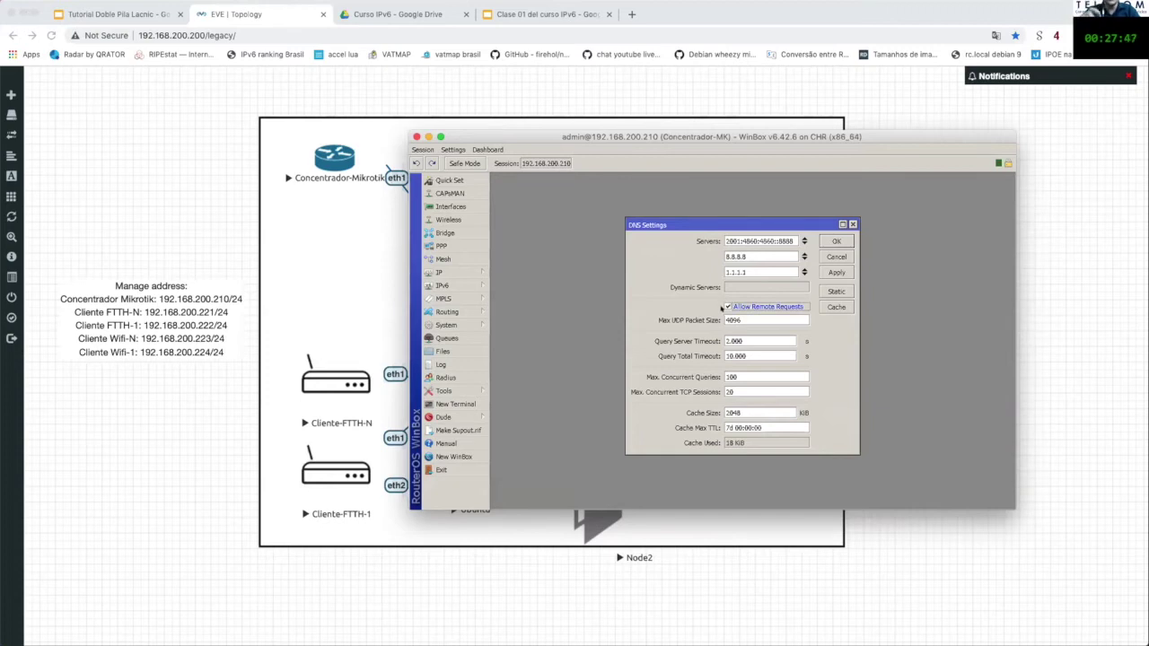
pyautogui.click(727, 306)
pyautogui.click(852, 223)
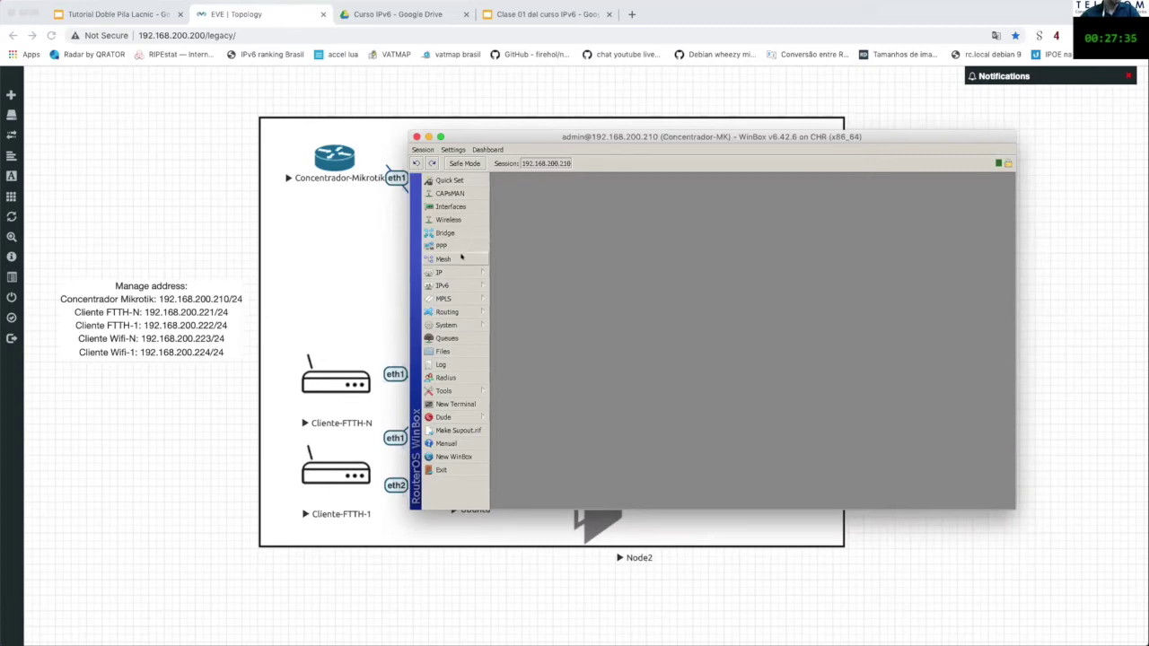
pyautogui.click(454, 285)
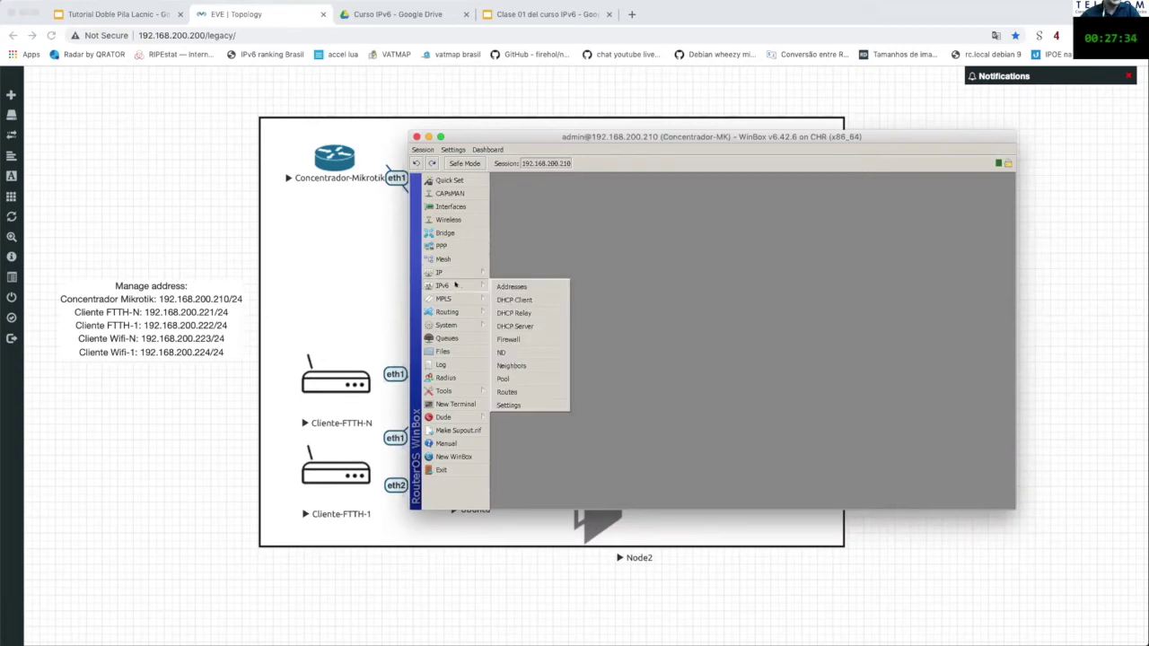
pyautogui.click(530, 352)
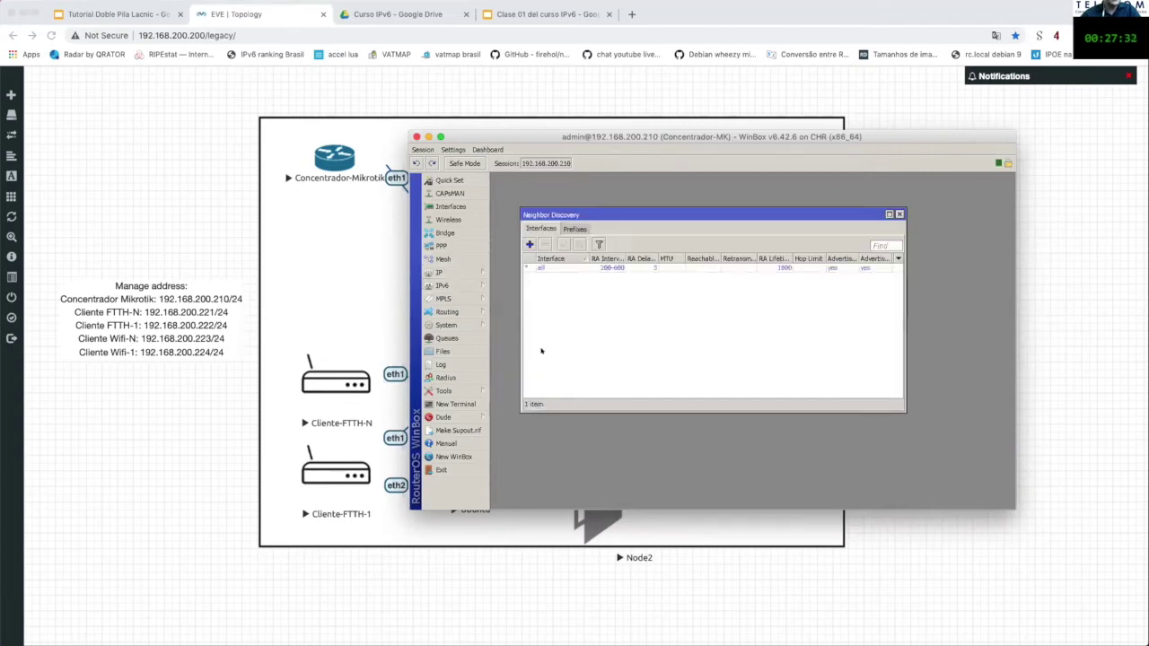
pyautogui.doubleClick(540, 267)
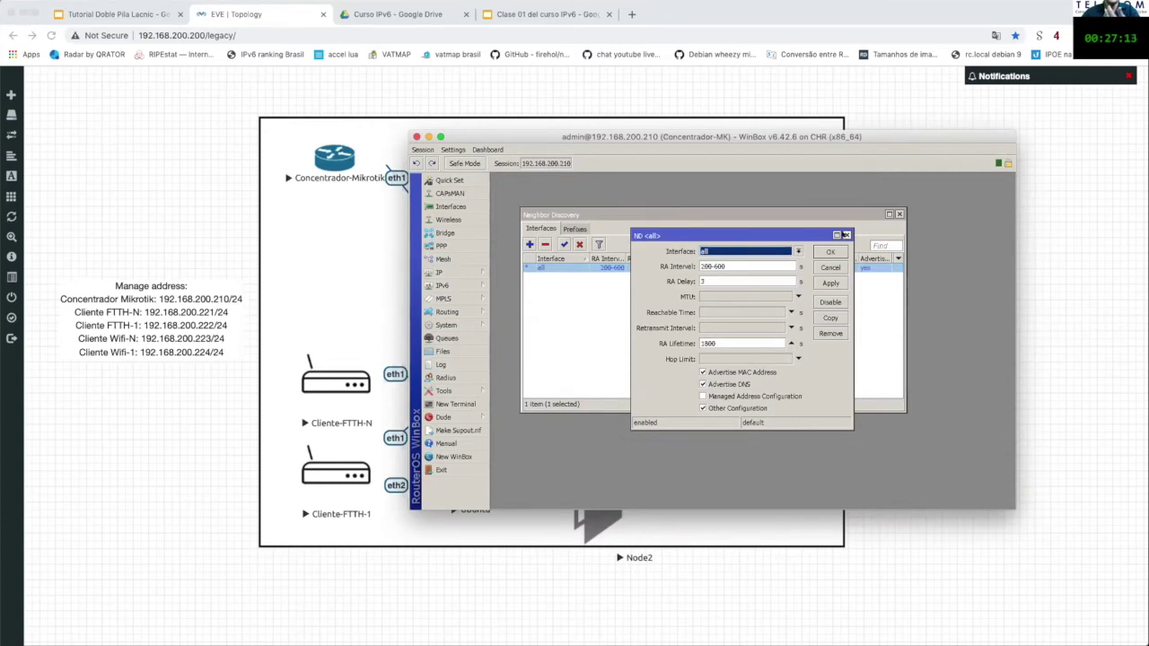
pyautogui.click(846, 235)
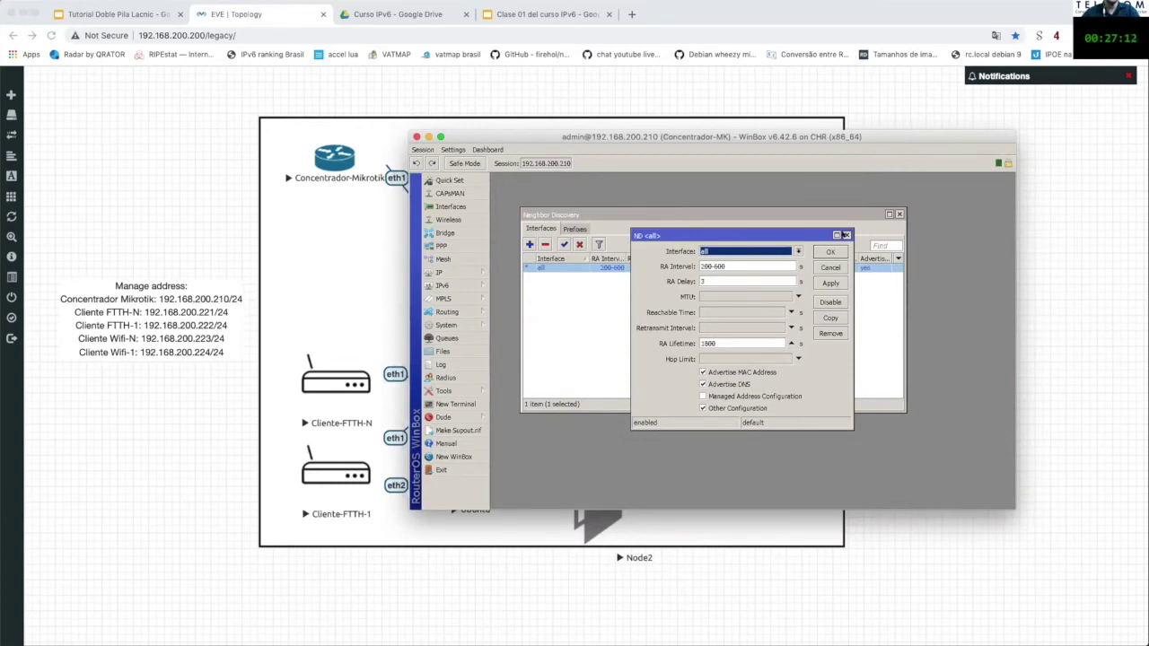
pyautogui.click(899, 215)
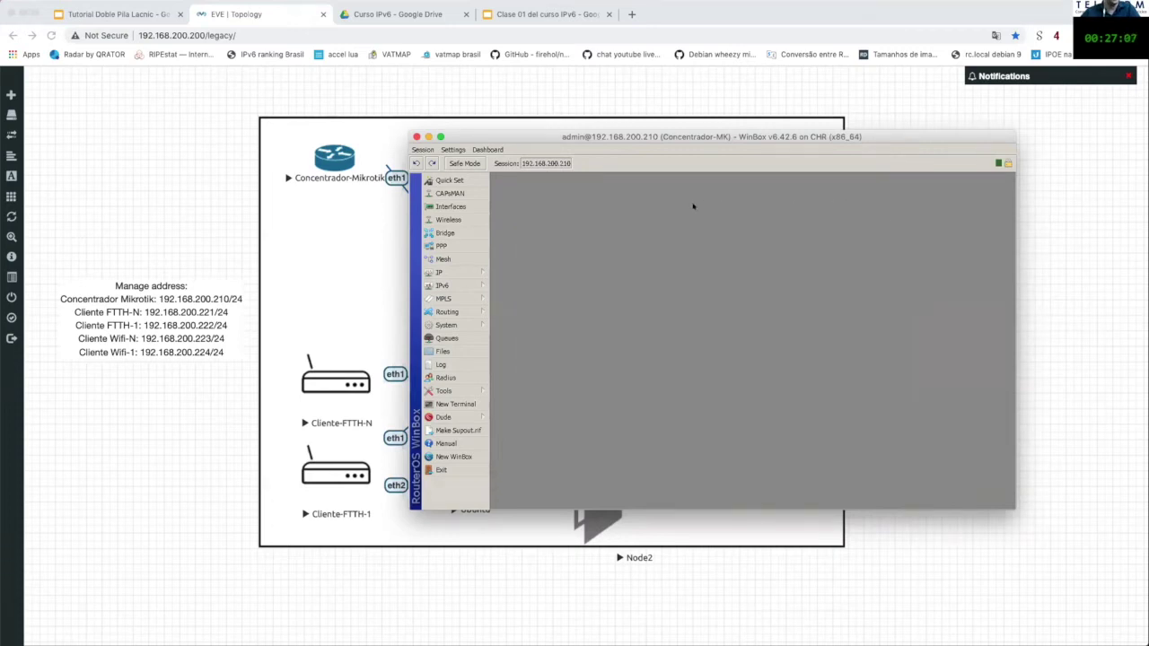
# Step: Open PPP and inspect the lacnic PPPoE server's settings
pyautogui.click(467, 246)
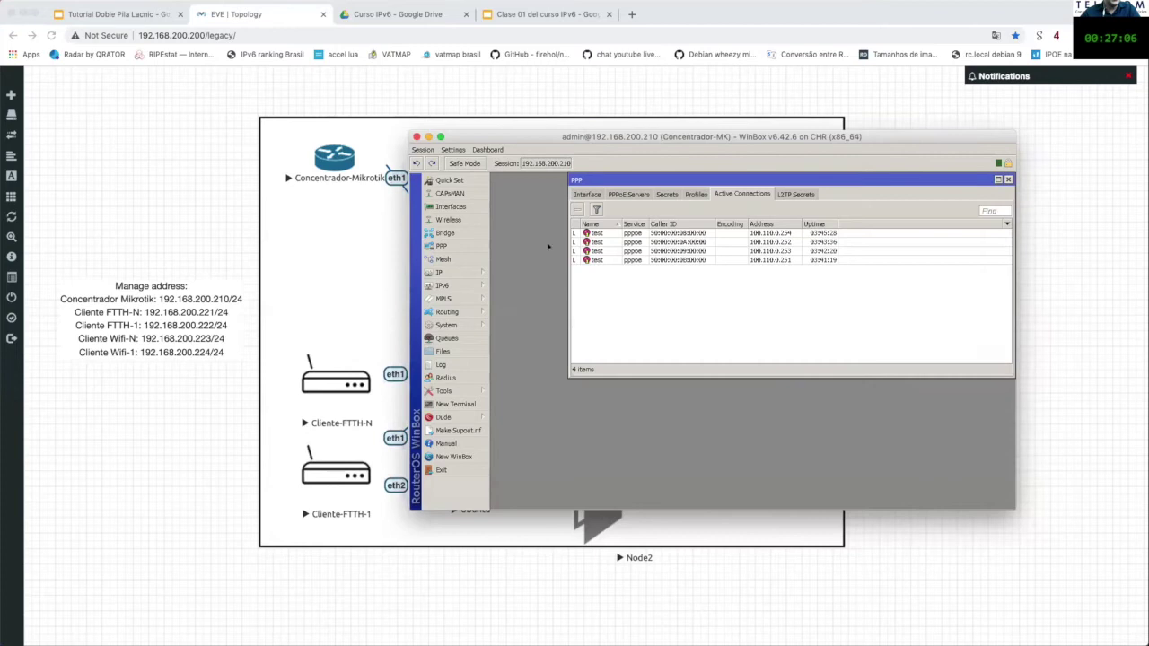
pyautogui.click(628, 193)
pyautogui.moveTo(633, 179); pyautogui.dragTo(606, 183)
pyautogui.doubleClick(592, 238)
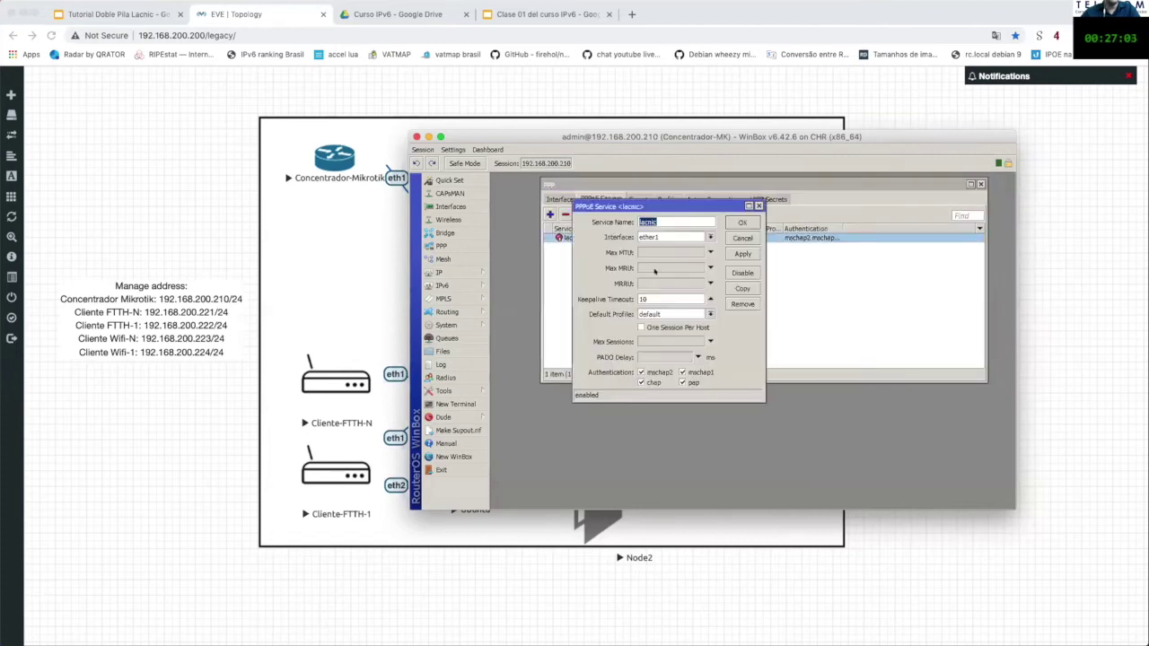
pyautogui.click(672, 220)
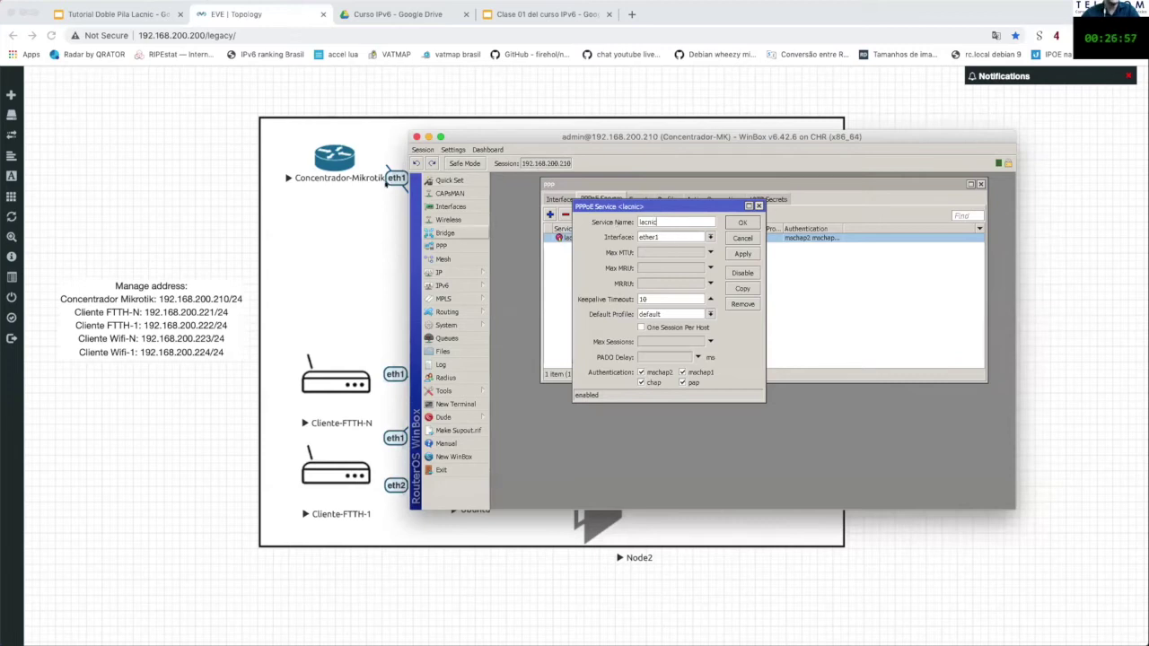
pyautogui.click(758, 207)
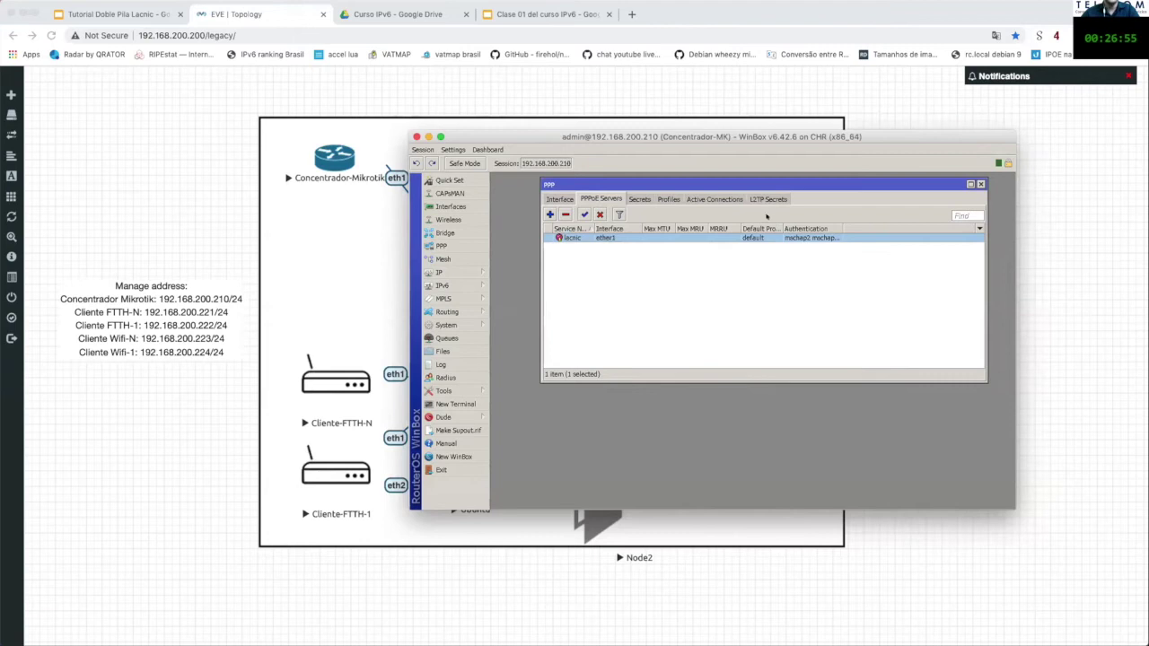
# Step: Review the PPP secrets and active sessions, then select the default profile under Profiles
pyautogui.click(639, 200)
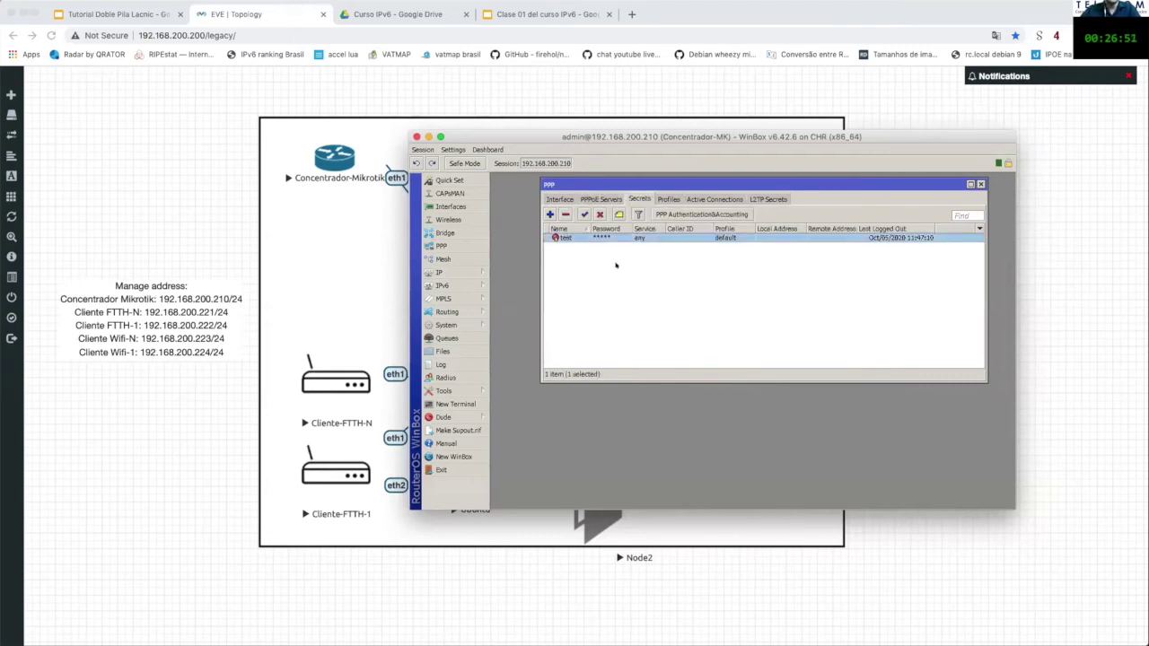
pyautogui.click(704, 199)
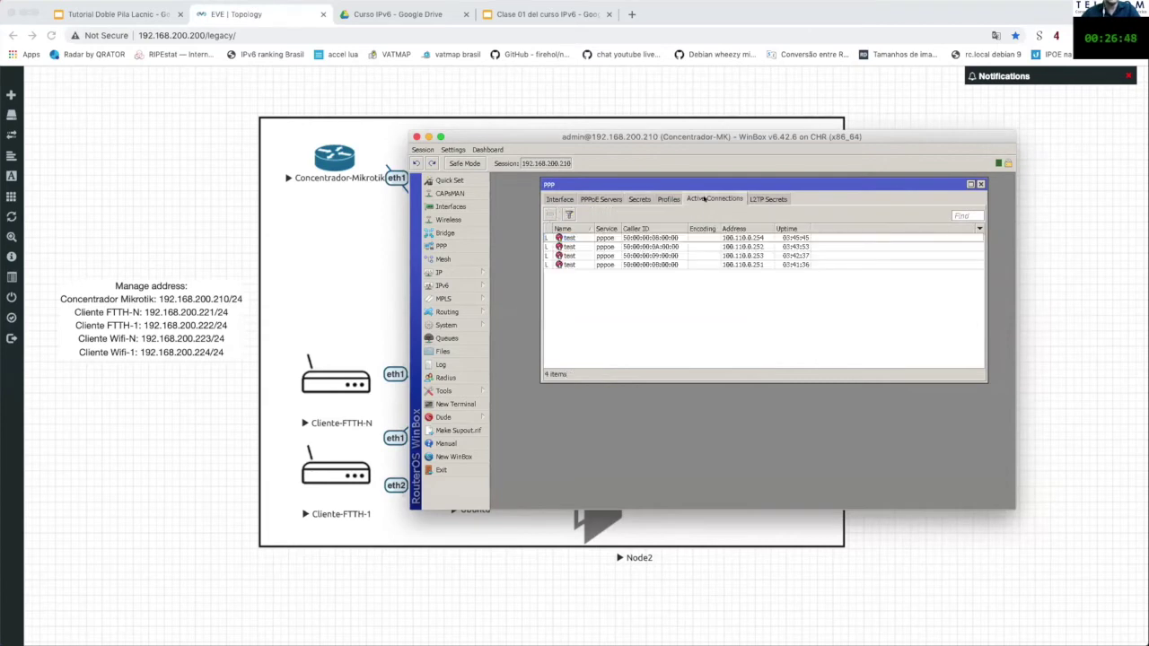
pyautogui.click(450, 206)
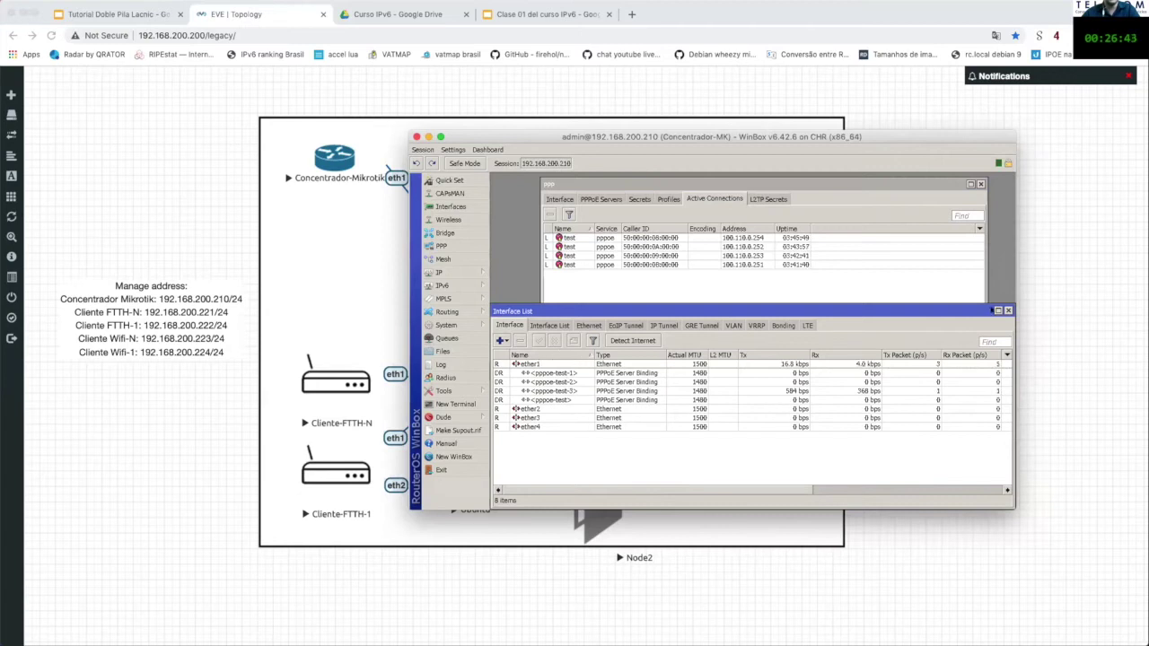
pyautogui.click(1008, 310)
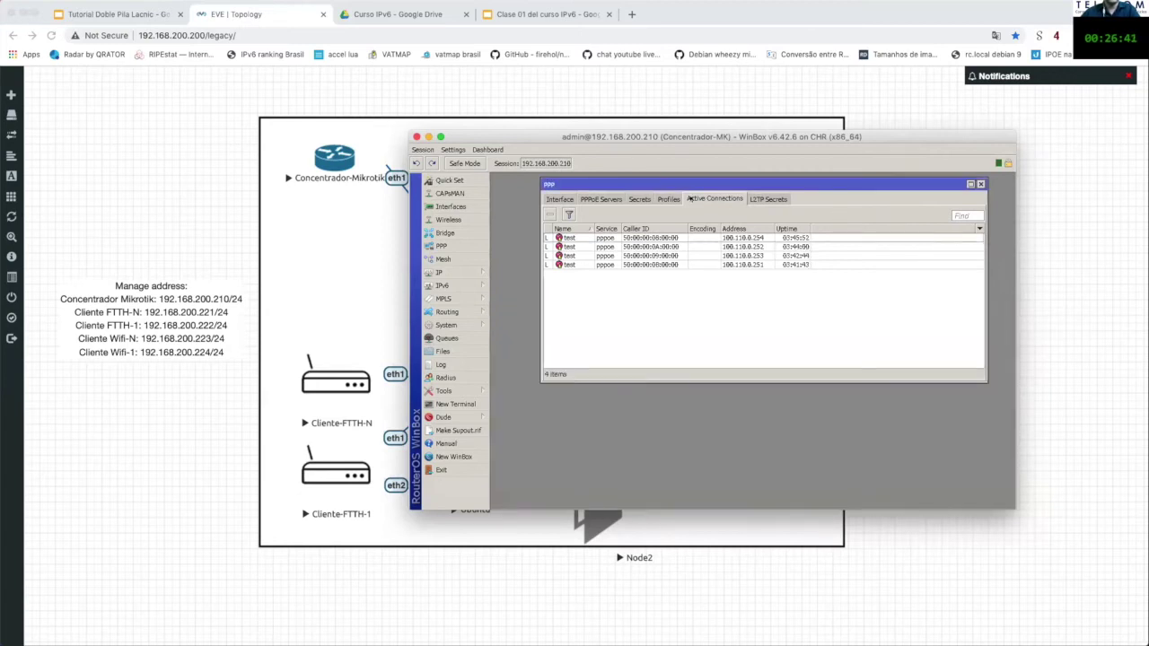
pyautogui.click(668, 198)
pyautogui.click(635, 237)
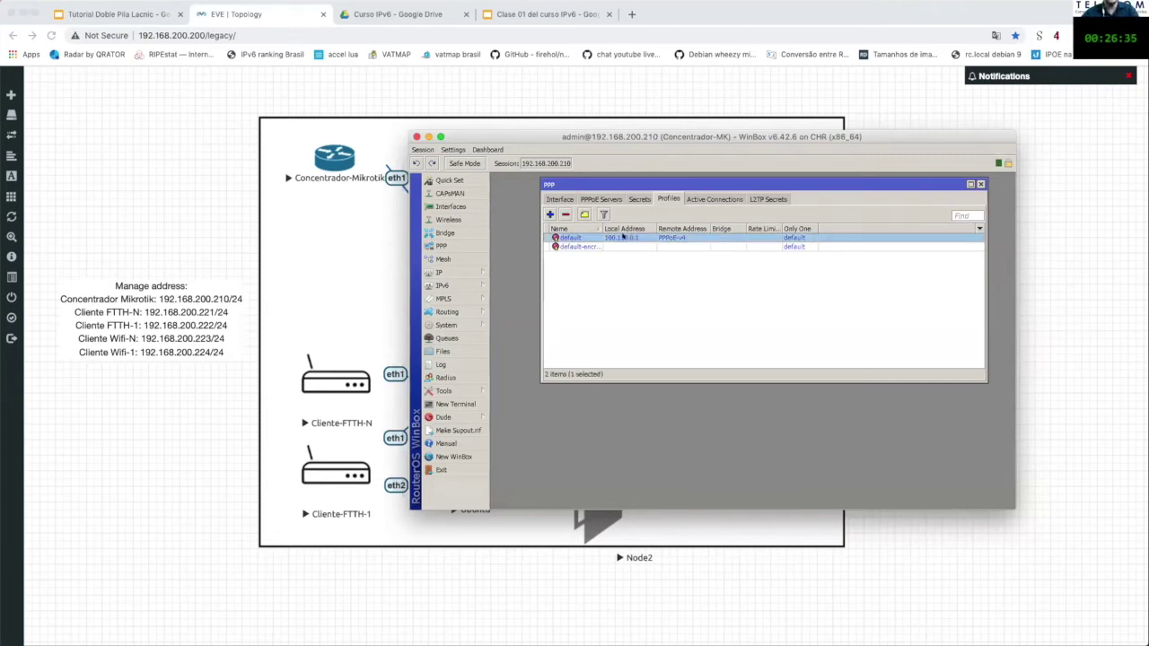
# Step: Open the default PPP profile and cross-check its remote pool PPPoE-v4 in the IP Pool list
pyautogui.doubleClick(622, 236)
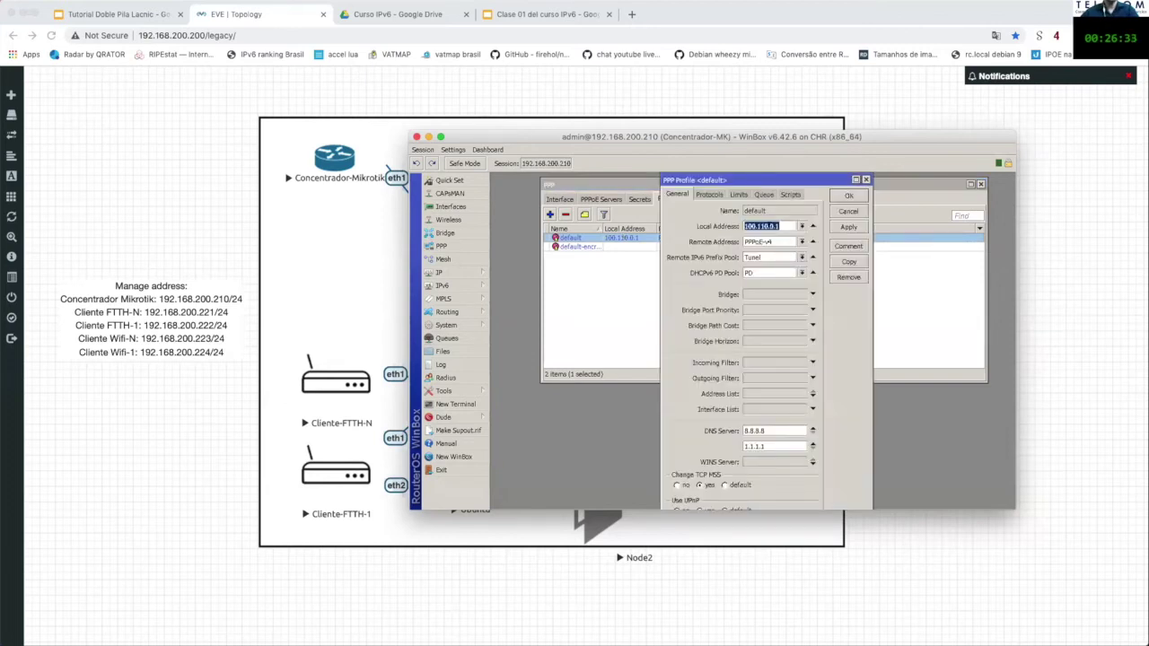
pyautogui.click(785, 226)
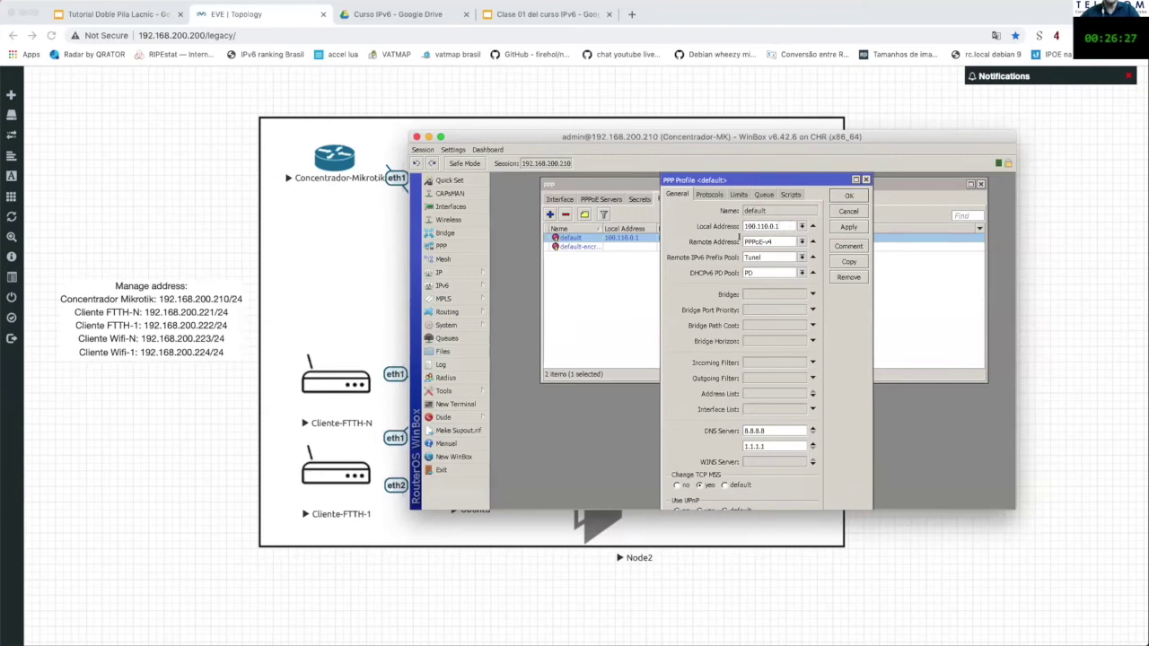
pyautogui.click(490, 273)
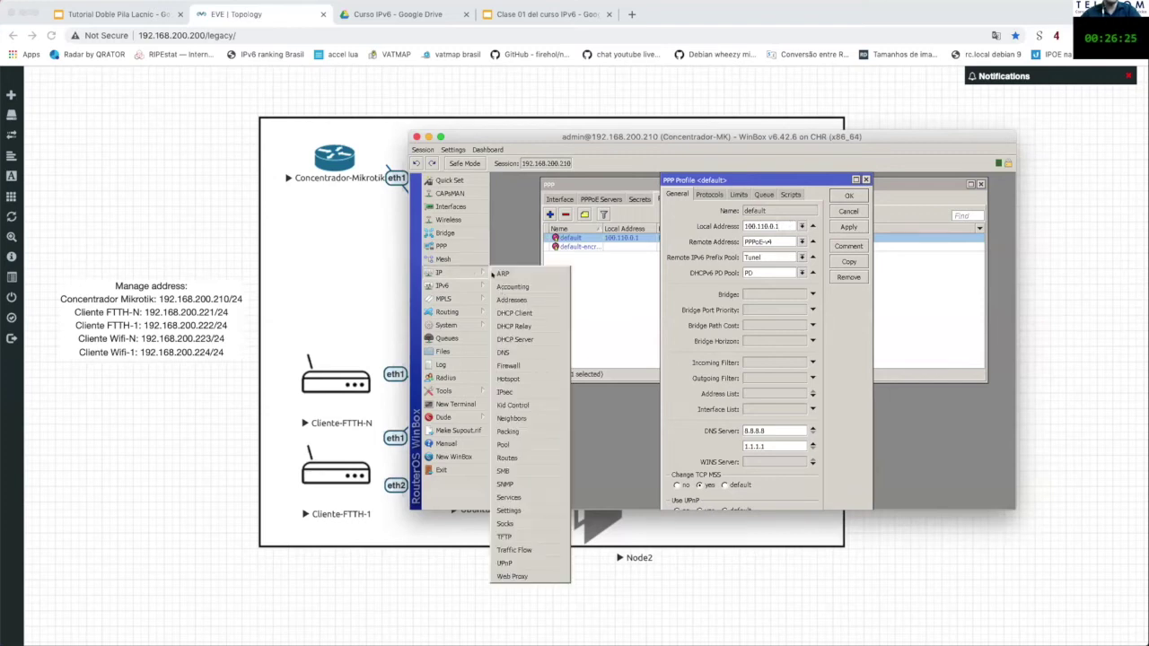
pyautogui.click(516, 445)
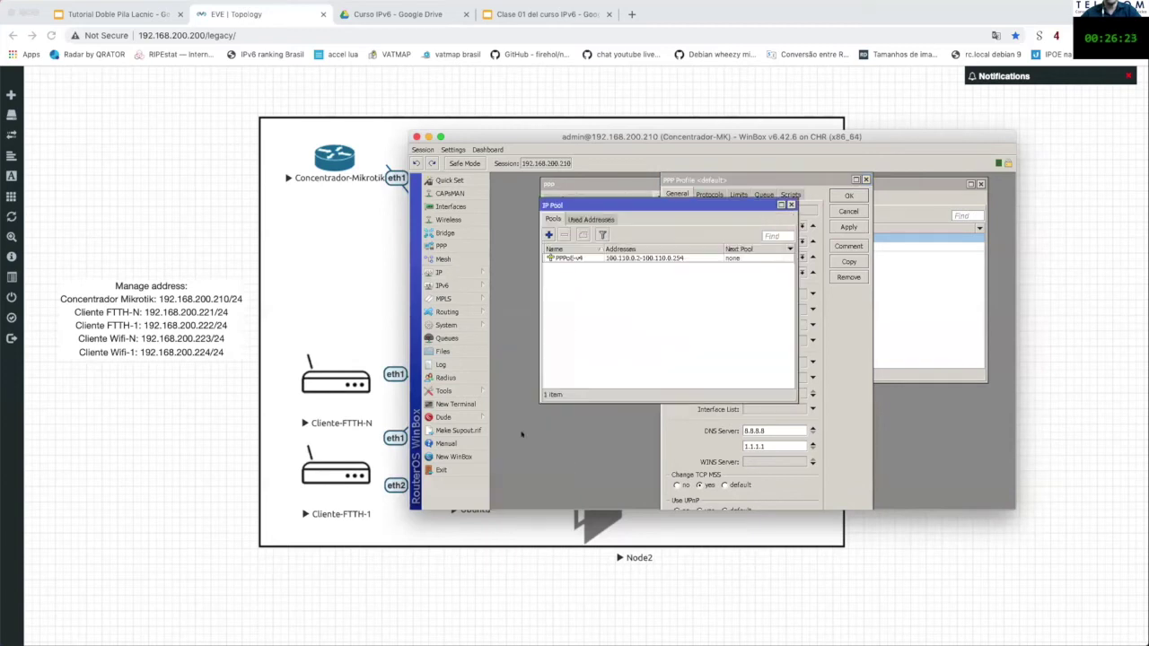
pyautogui.moveTo(554, 206); pyautogui.dragTo(520, 231)
pyautogui.click(538, 282)
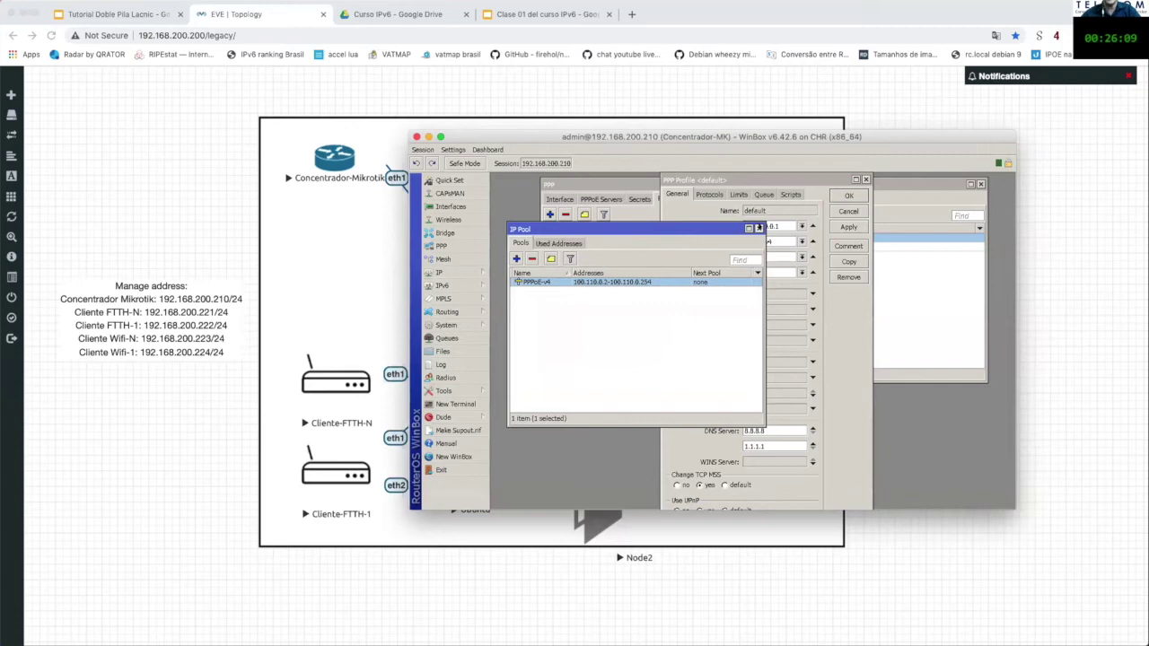
pyautogui.press('Escape')
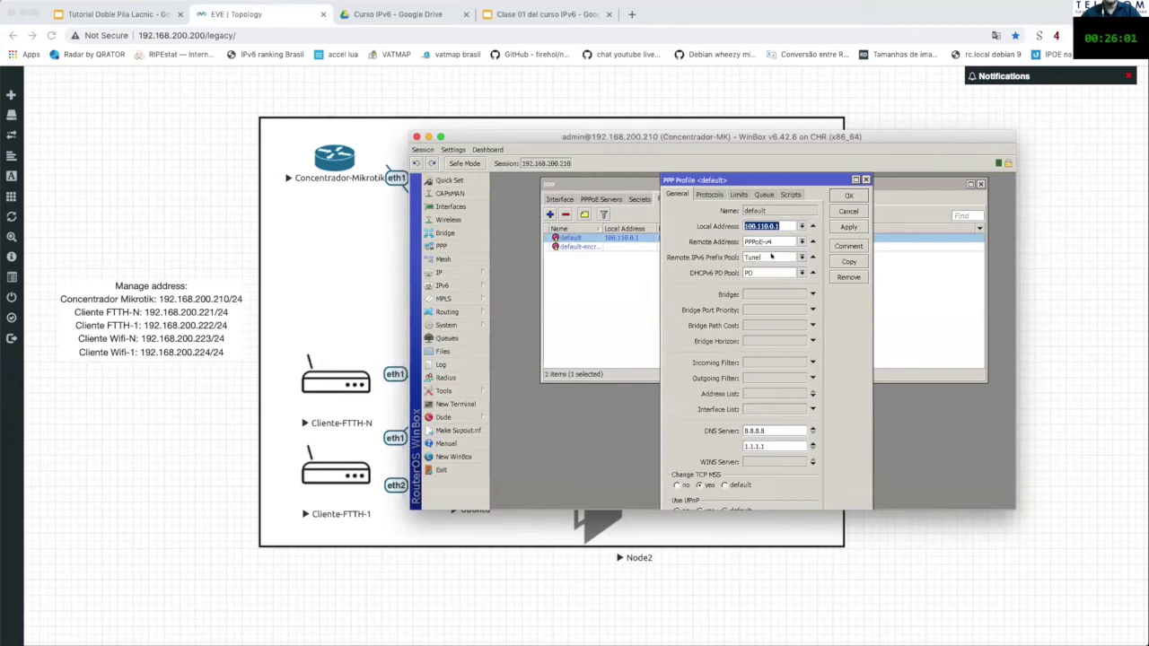
# Step: Open the IPv6 pools list beside the profile and select the Tunel pool
pyautogui.click(770, 257)
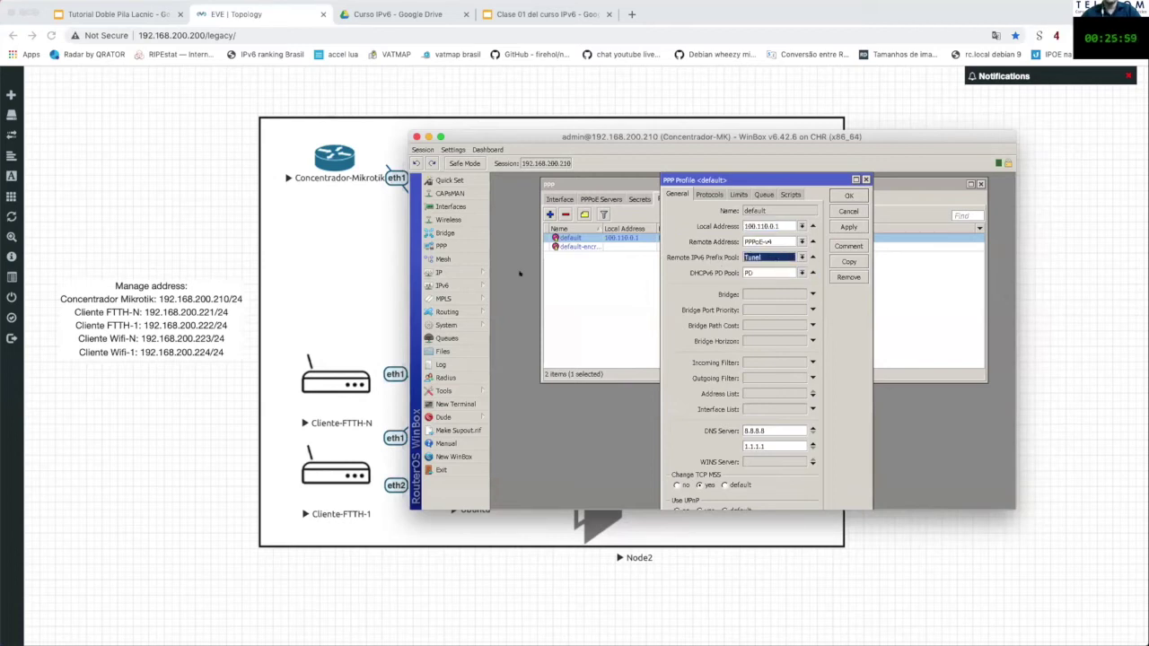
pyautogui.click(444, 286)
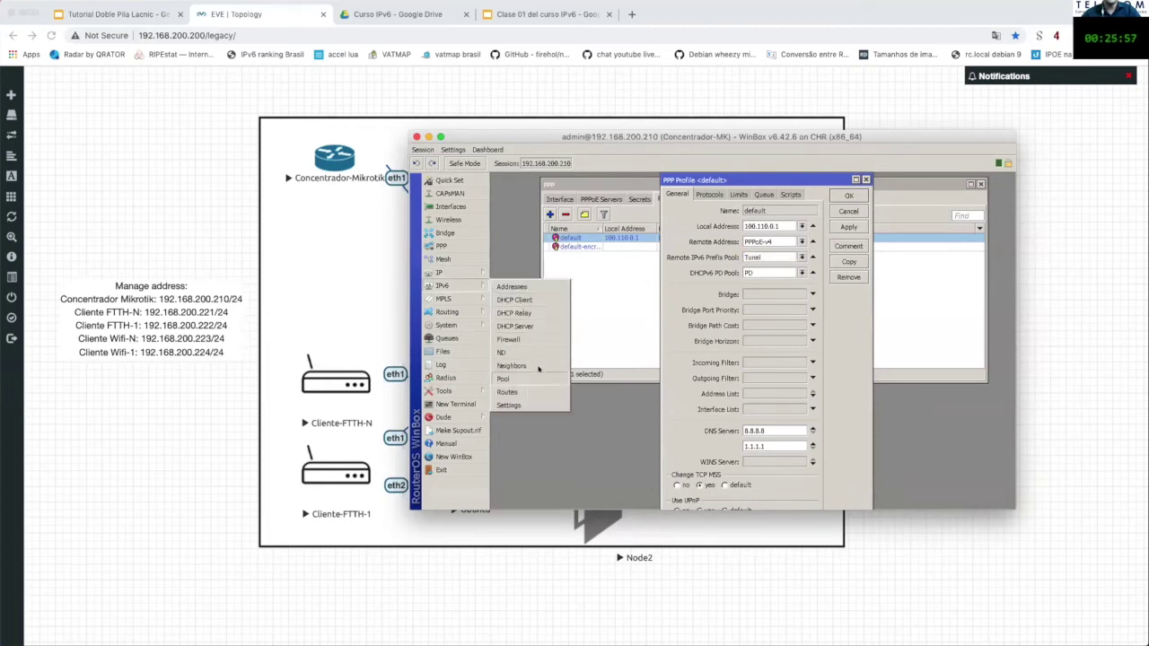
pyautogui.click(536, 377)
pyautogui.click(584, 237)
pyautogui.moveTo(613, 223); pyautogui.dragTo(589, 305)
pyautogui.click(606, 379)
pyautogui.moveTo(669, 319); pyautogui.dragTo(666, 322)
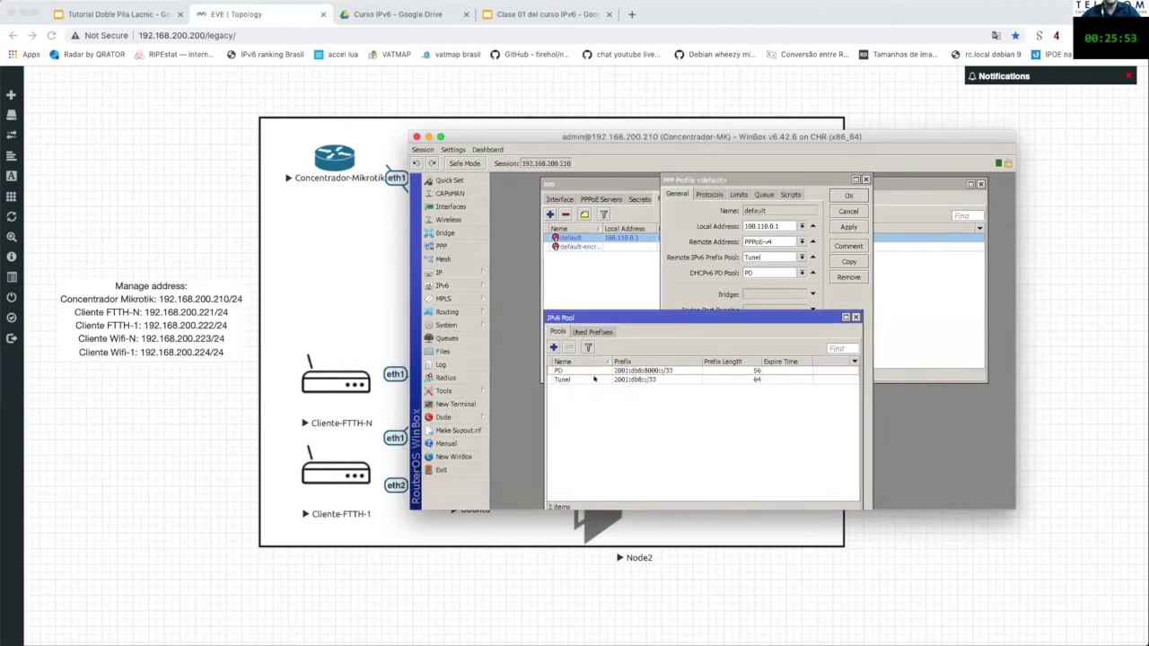
# Step: Compare the profile's DHCPv6 PD pool setting, then step through its settings pages
pyautogui.doubleClick(752, 257)
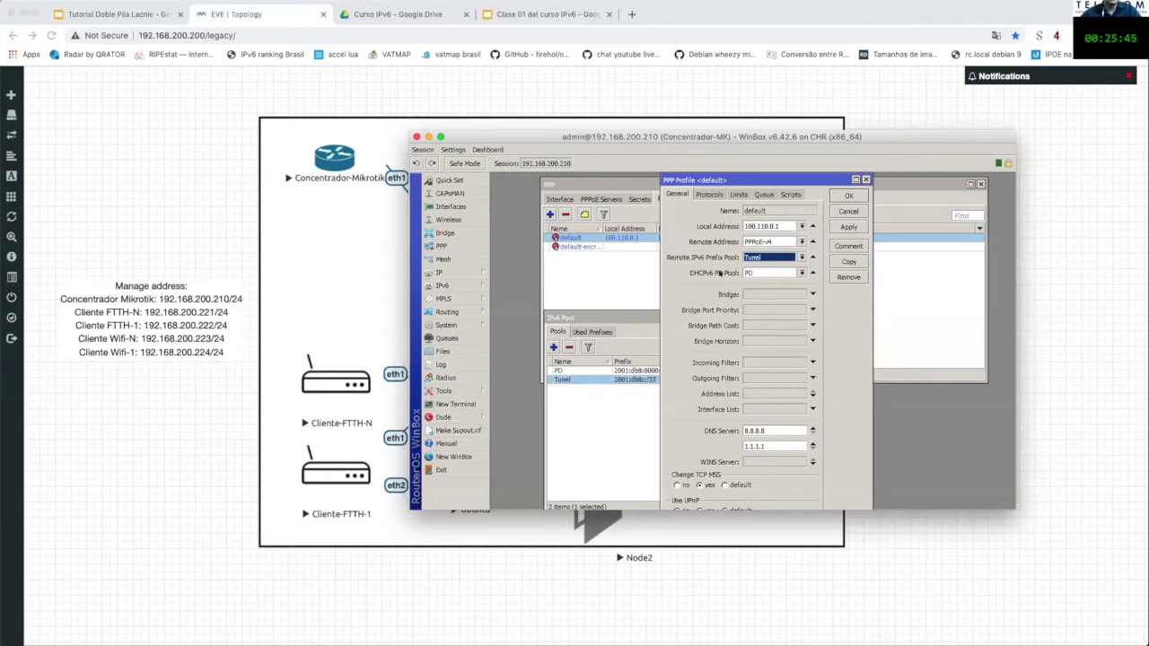
pyautogui.moveTo(633, 319); pyautogui.dragTo(579, 304)
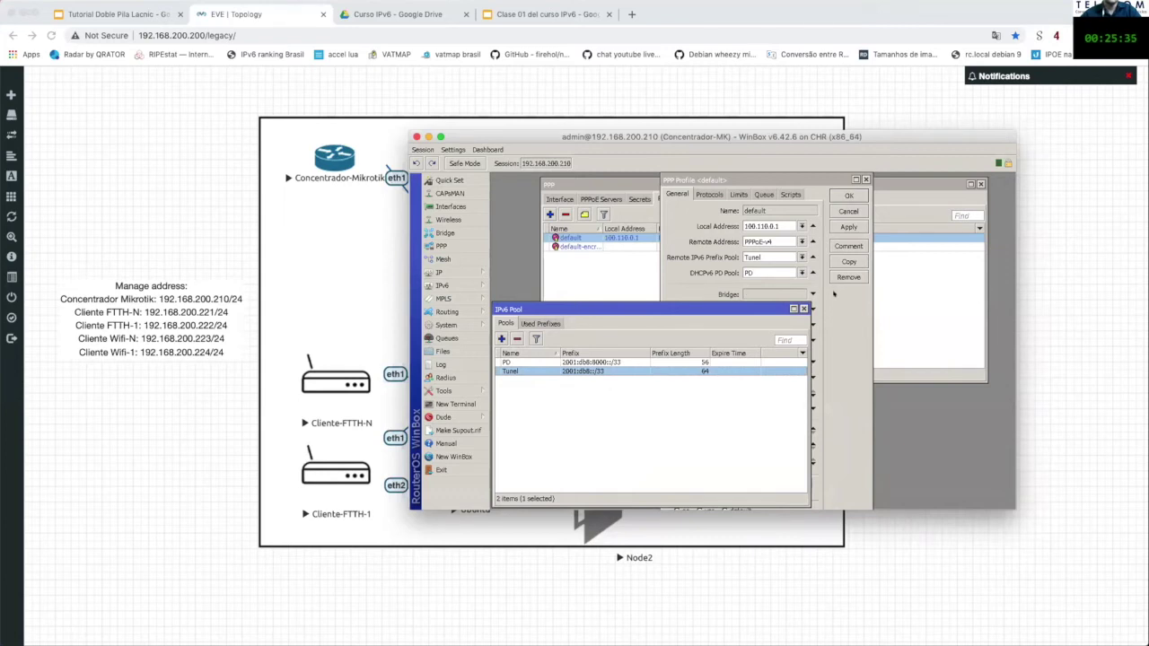
pyautogui.click(835, 294)
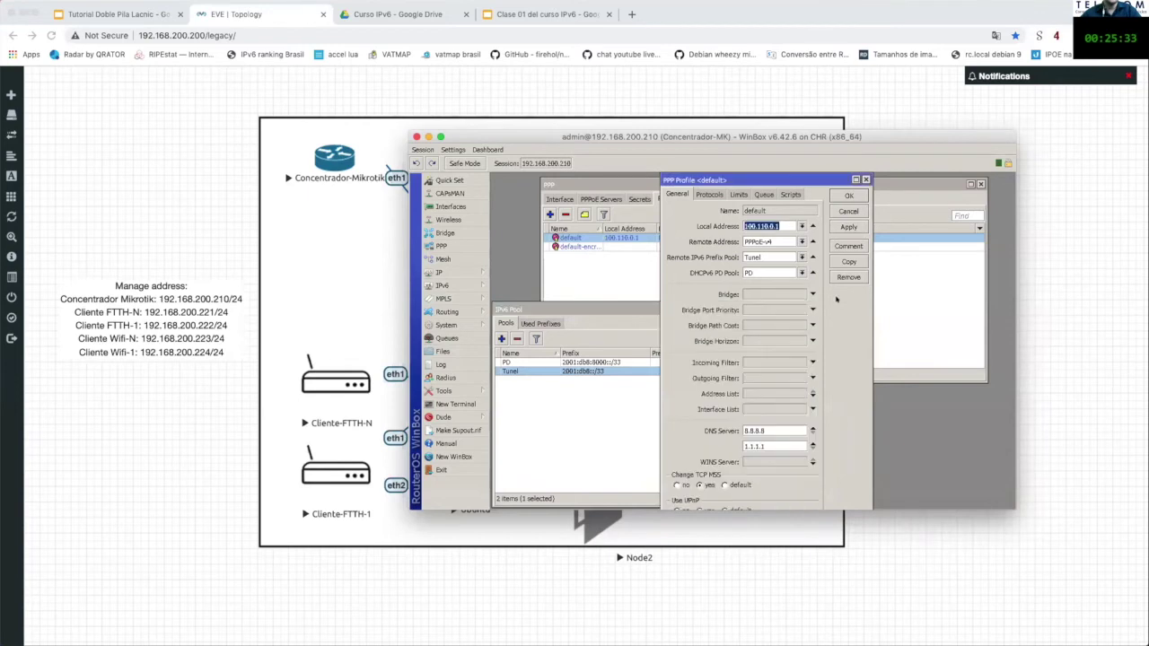
pyautogui.moveTo(798, 186); pyautogui.dragTo(806, 186)
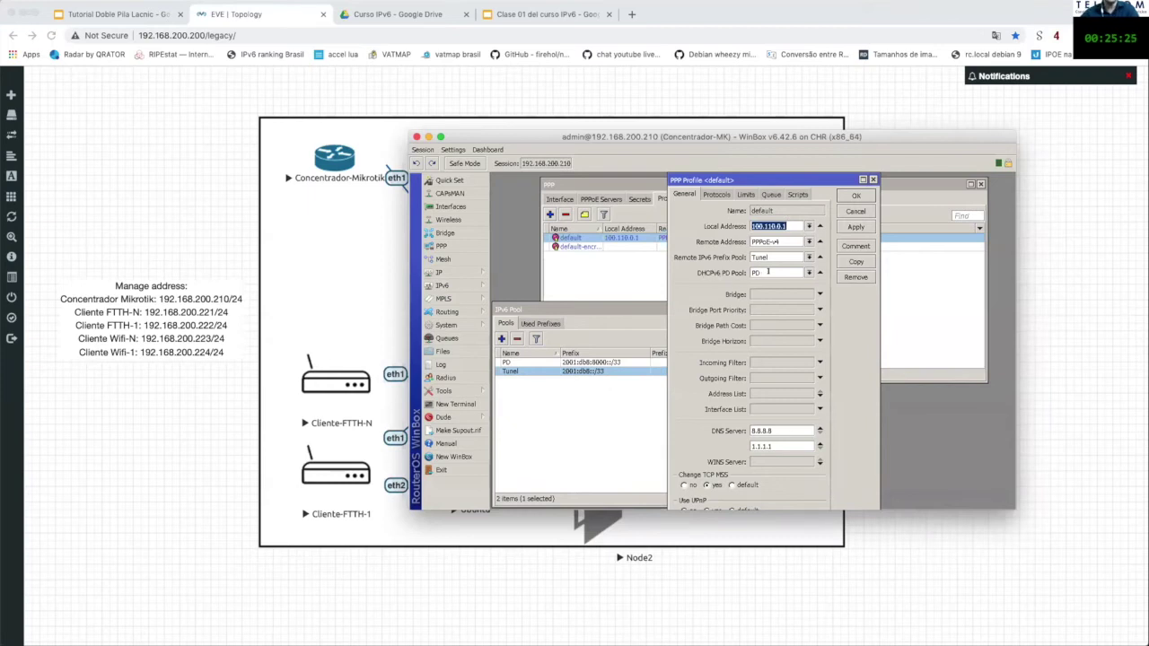
pyautogui.click(769, 272)
pyautogui.click(714, 193)
pyautogui.press('Right')
pyautogui.press('Right')
pyautogui.press('Right')
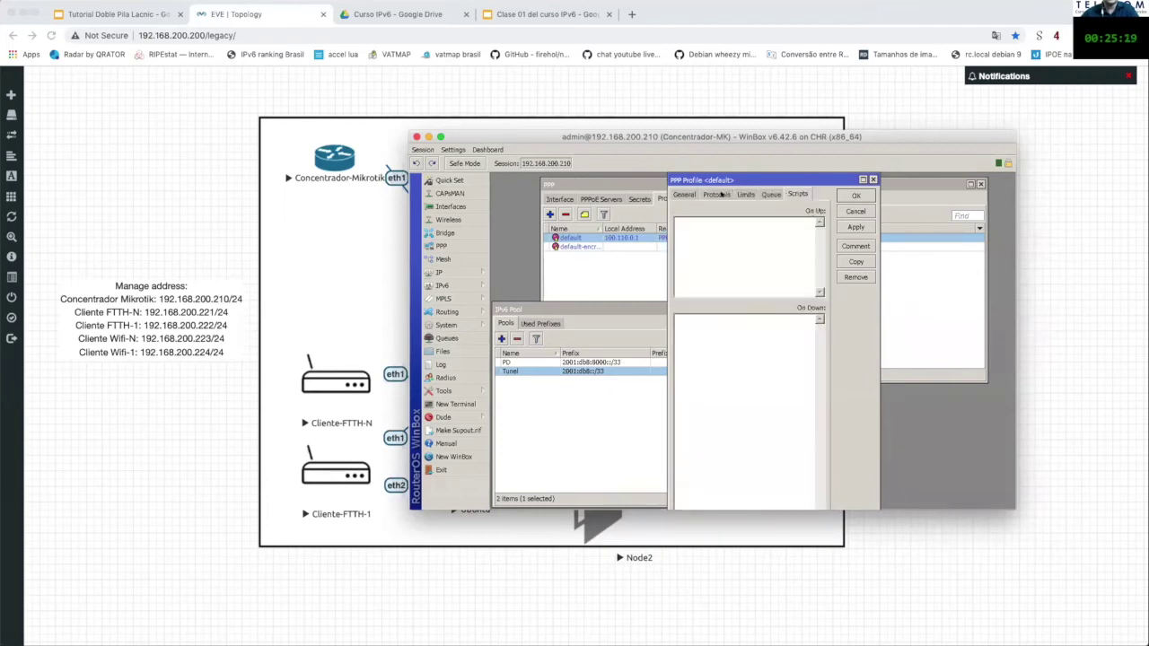
# Step: Set Use IPv6 to yes in the default profile's Protocols settings and save it
pyautogui.click(731, 193)
pyautogui.click(687, 194)
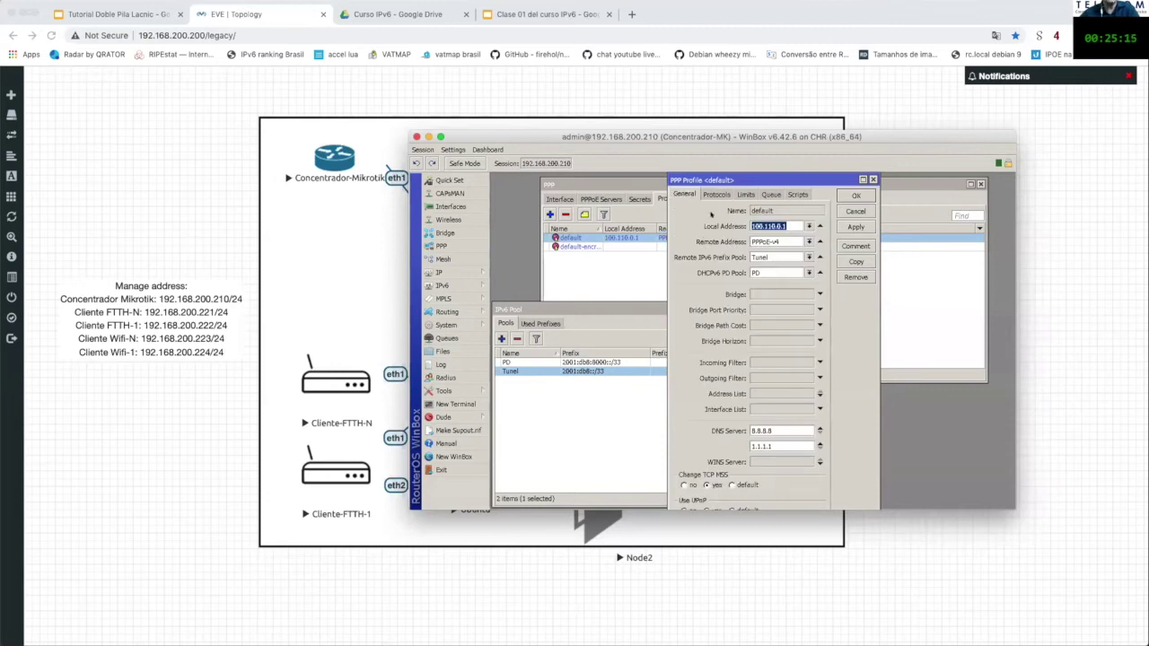
pyautogui.click(715, 195)
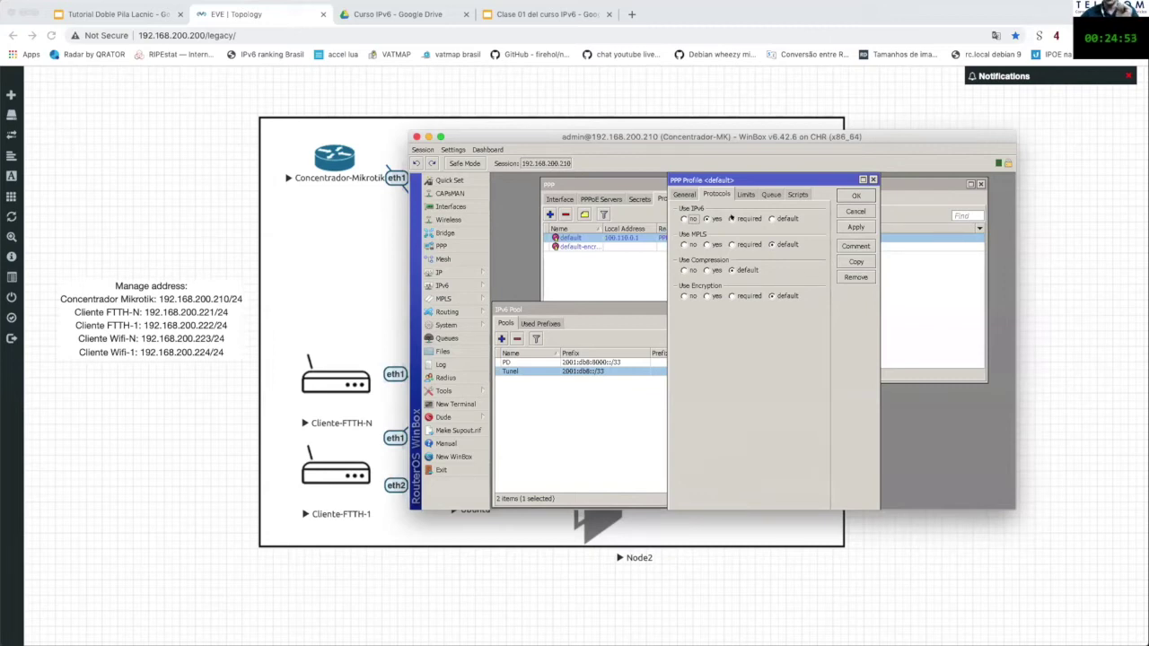
pyautogui.click(732, 218)
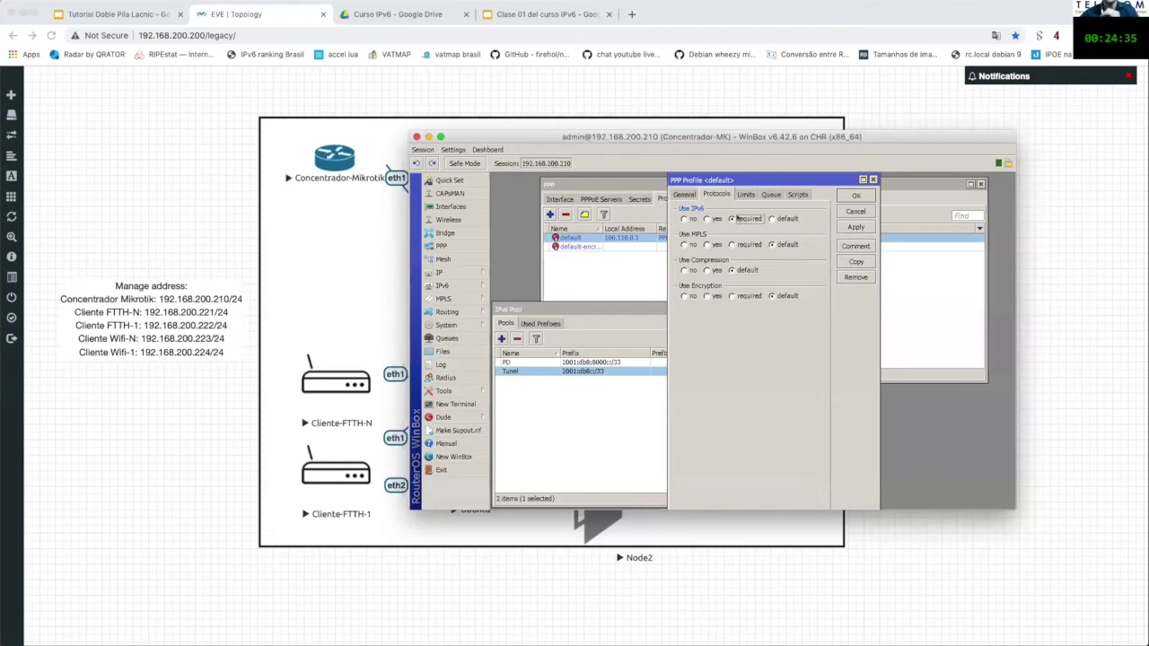
pyautogui.click(710, 219)
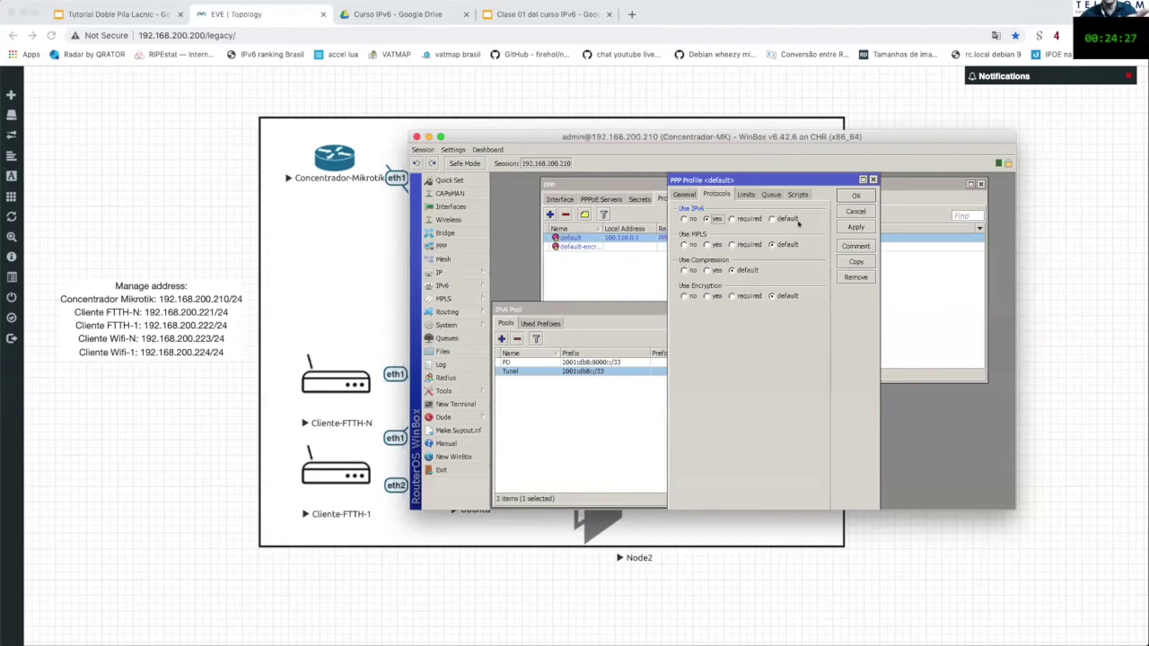
pyautogui.click(855, 227)
pyautogui.click(856, 196)
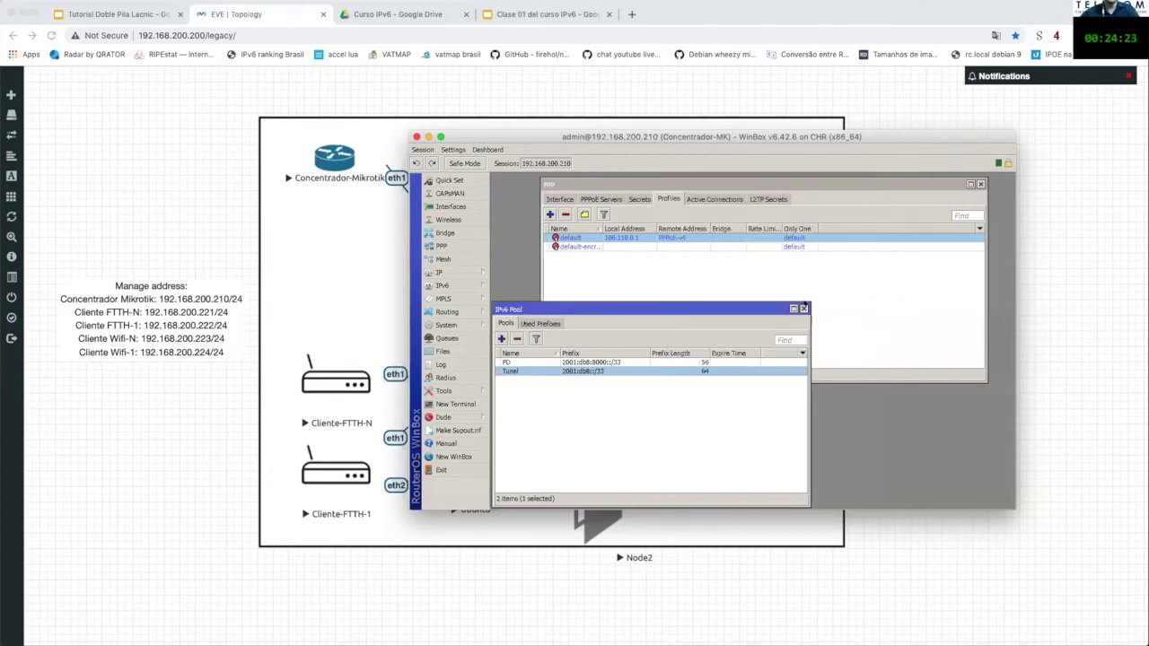
# Step: Close the IPv6 Pool list and move WinBox aside to reveal the topology diagram
pyautogui.click(804, 308)
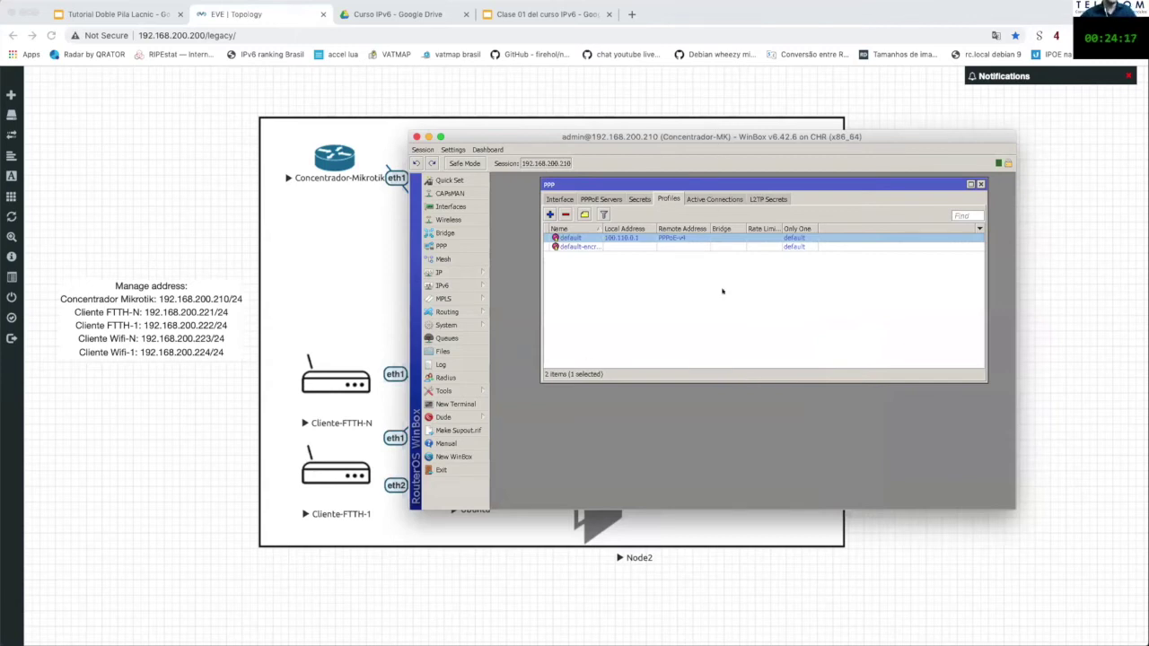
pyautogui.moveTo(484, 135); pyautogui.dragTo(629, 70)
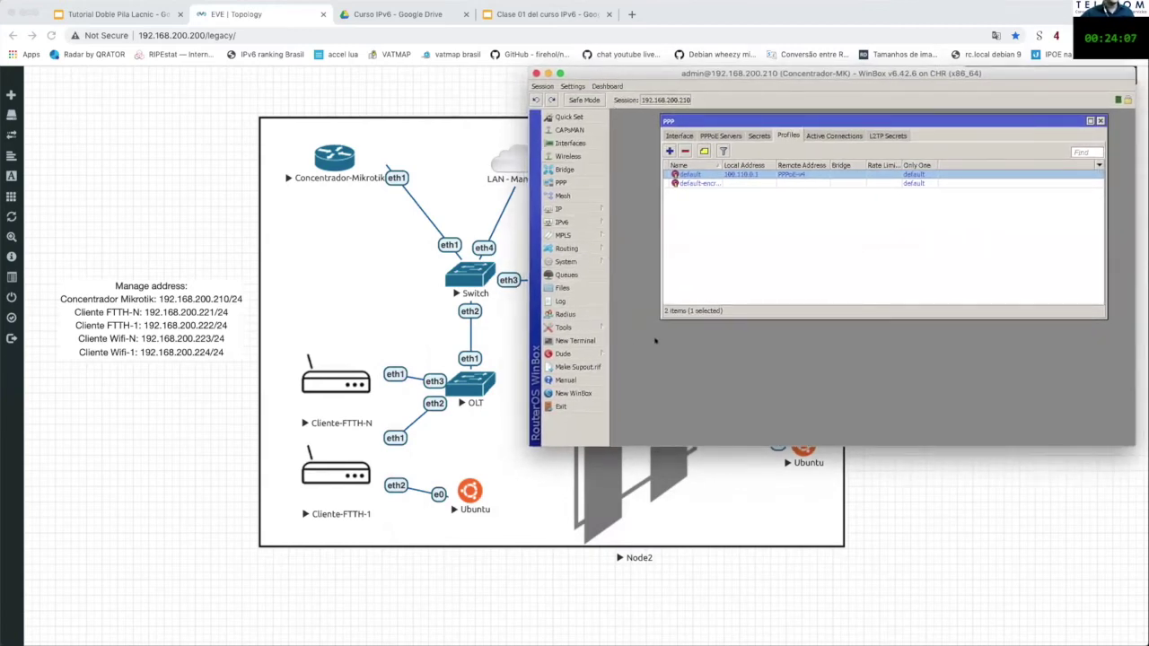
pyautogui.press('super+space')
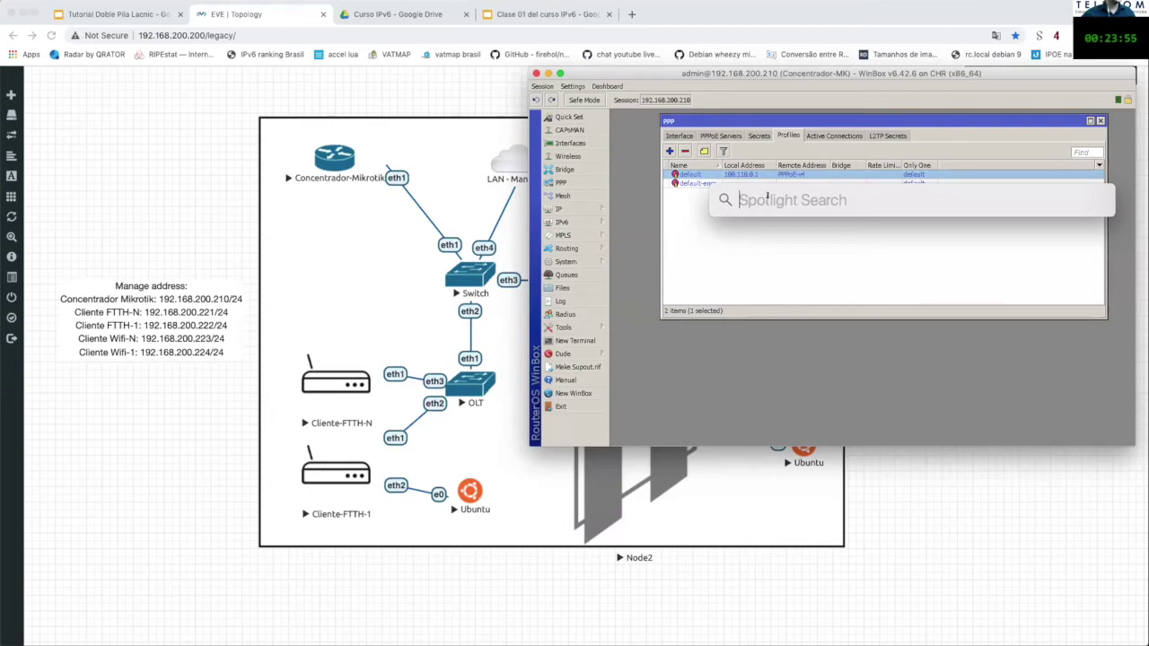
# Step: Launch a new WinBox and log in to the FTTH-1 router at 192.168.200.222
pyautogui.write('winbox')
pyautogui.press('Return')
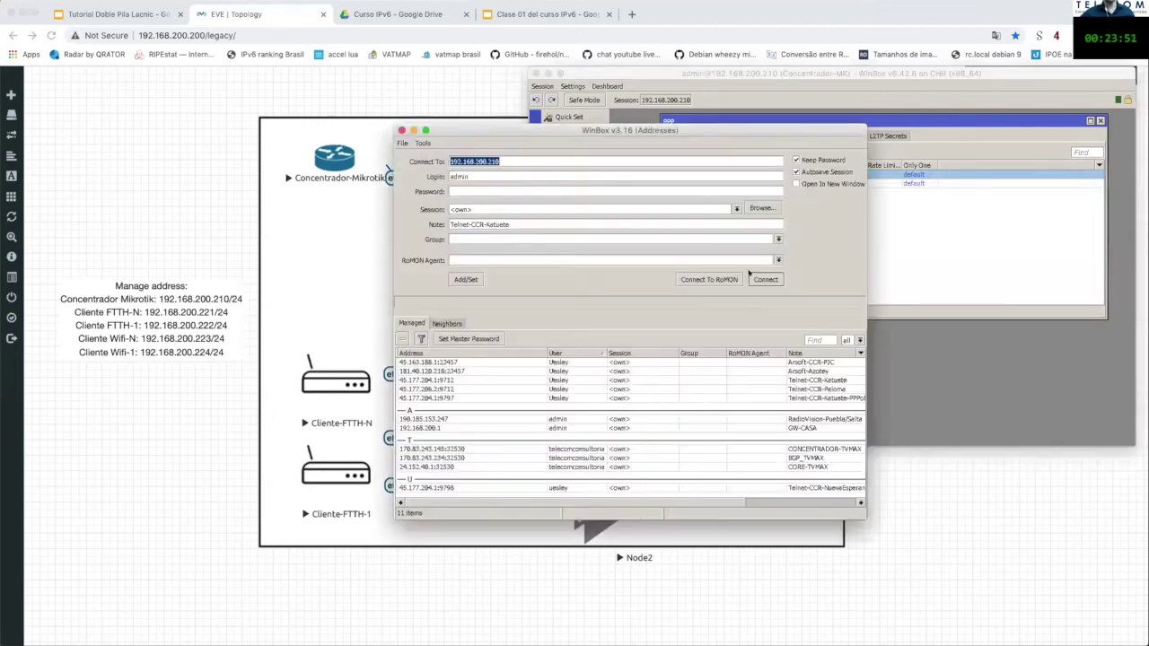
pyautogui.press('BackSpace')
pyautogui.press('BackSpace')
pyautogui.write('22')
pyautogui.press('Return')
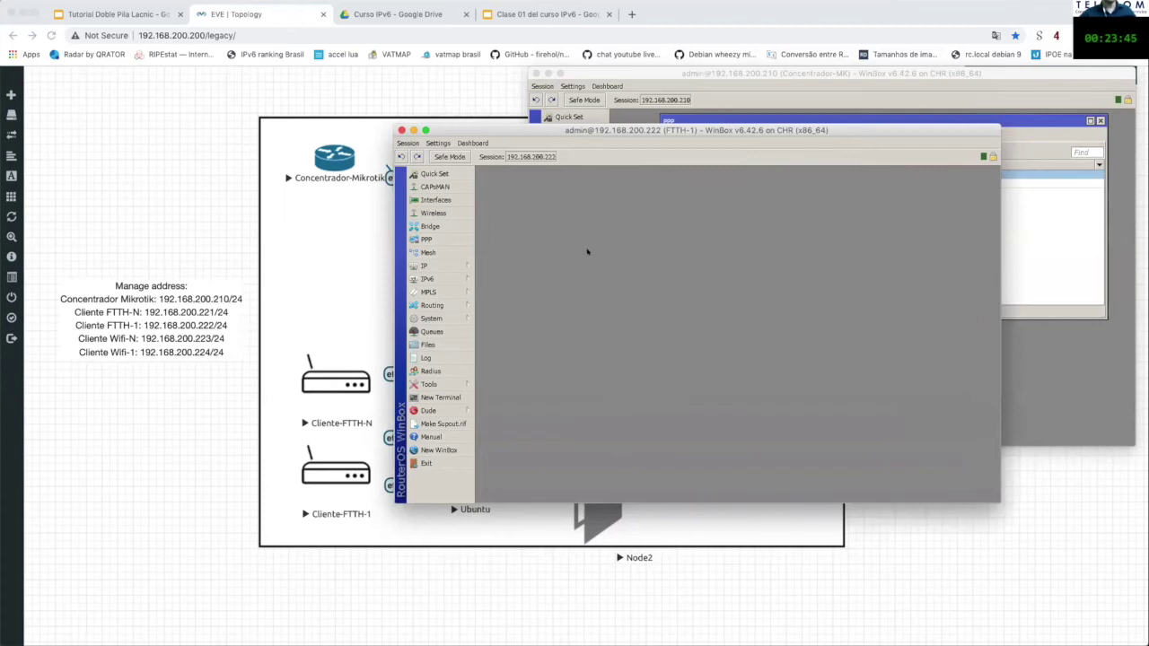
# Step: Open FTTH-1's PPP interfaces and inspect the pppoe-out1 client settings
pyautogui.click(468, 239)
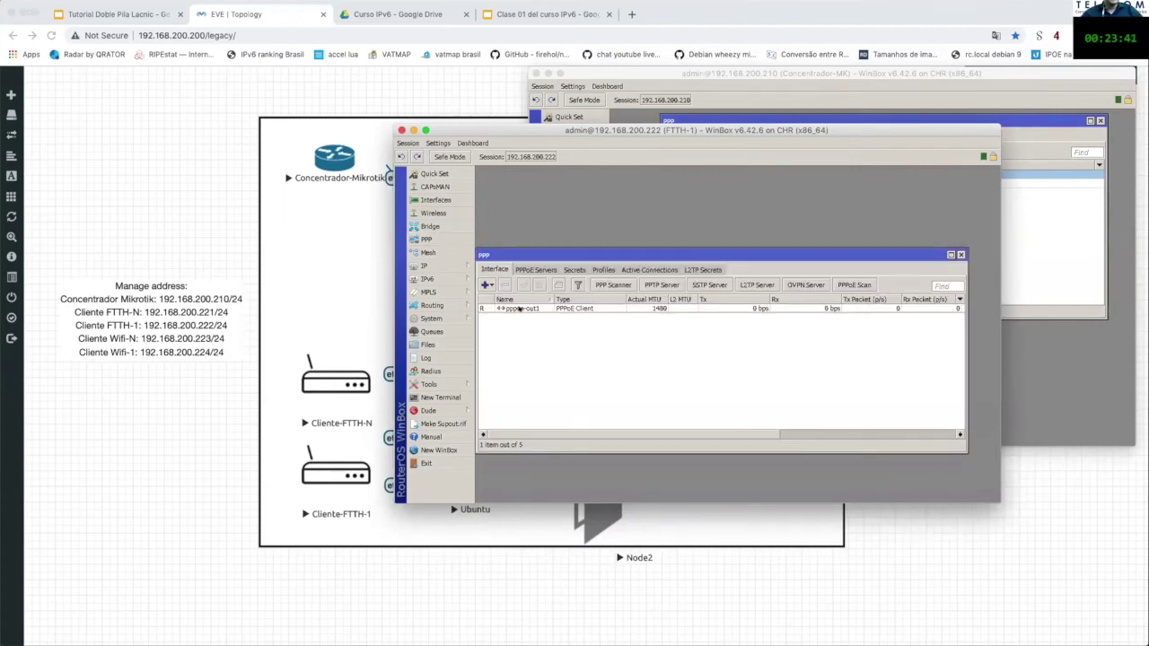
pyautogui.doubleClick(519, 308)
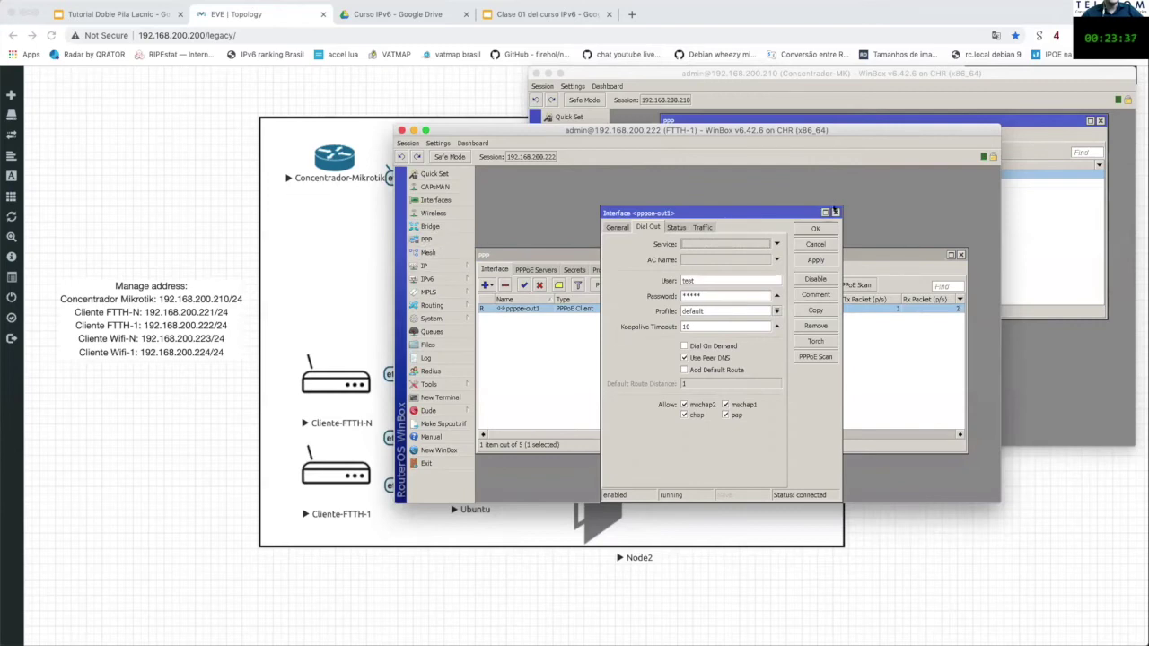
pyautogui.click(834, 212)
pyautogui.click(486, 285)
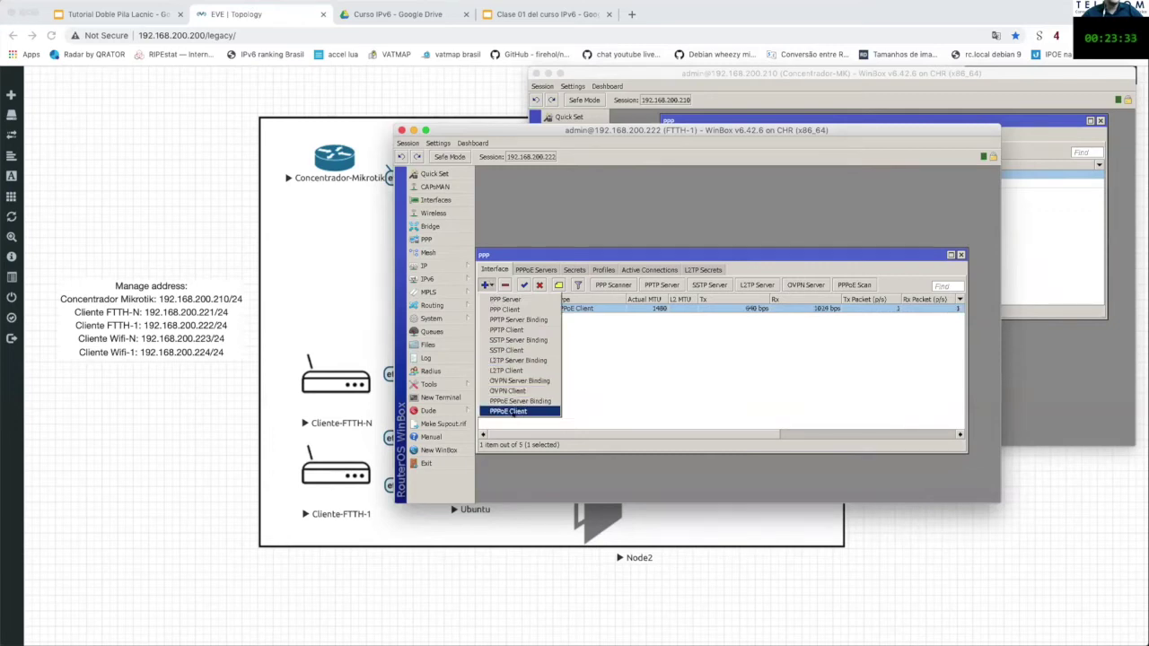
pyautogui.click(598, 380)
# Step: Recheck pppoe-out1's Dial Out settings, leaving Add Default Route off
pyautogui.doubleClick(579, 308)
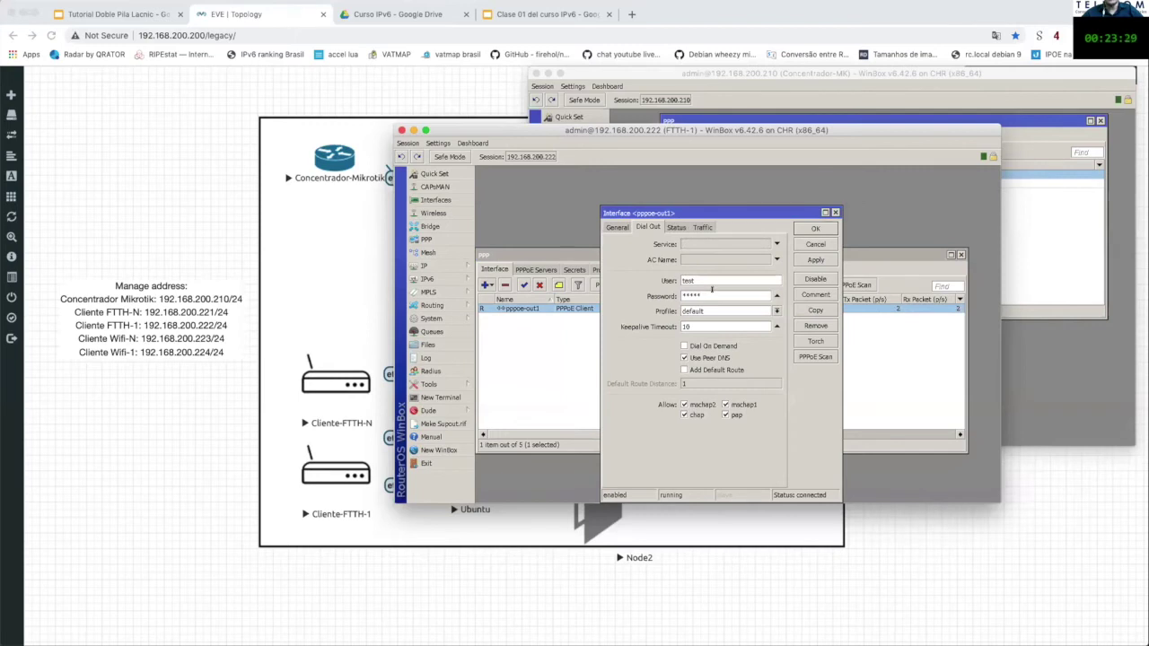
pyautogui.click(745, 294)
pyautogui.click(718, 369)
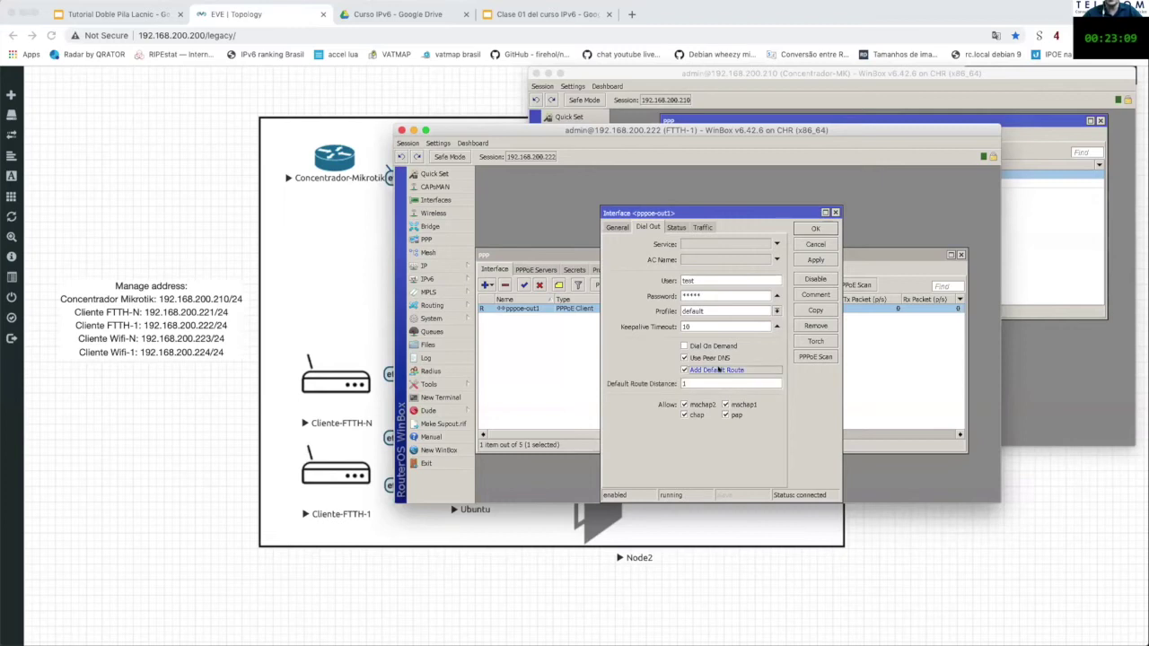
pyautogui.click(718, 369)
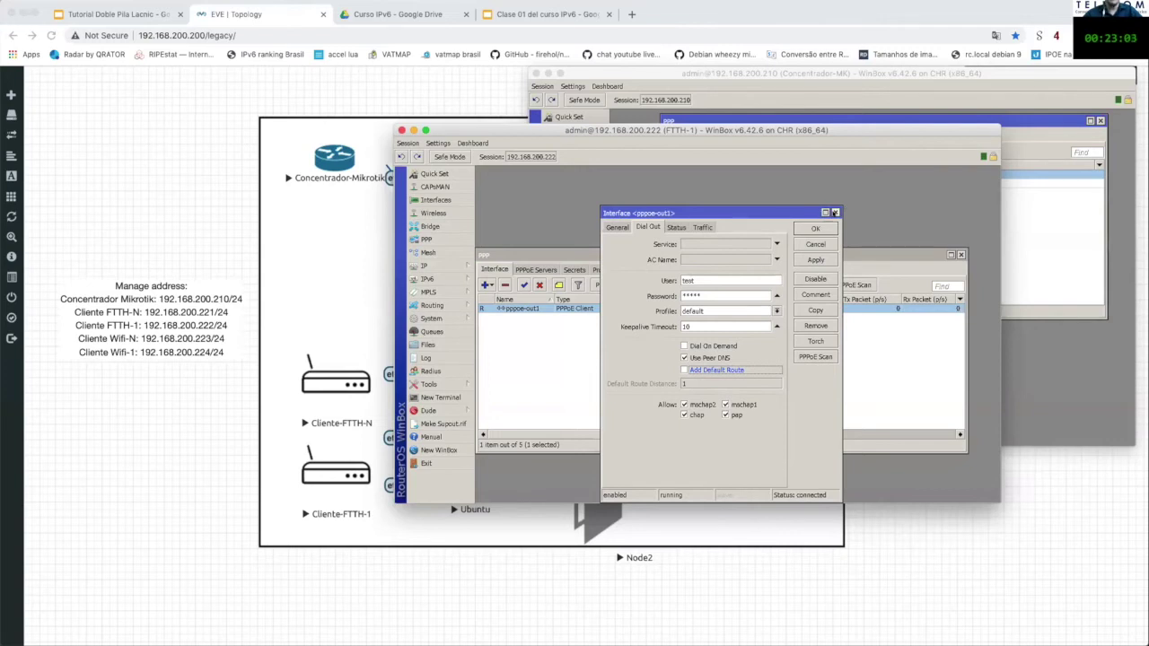
pyautogui.click(835, 213)
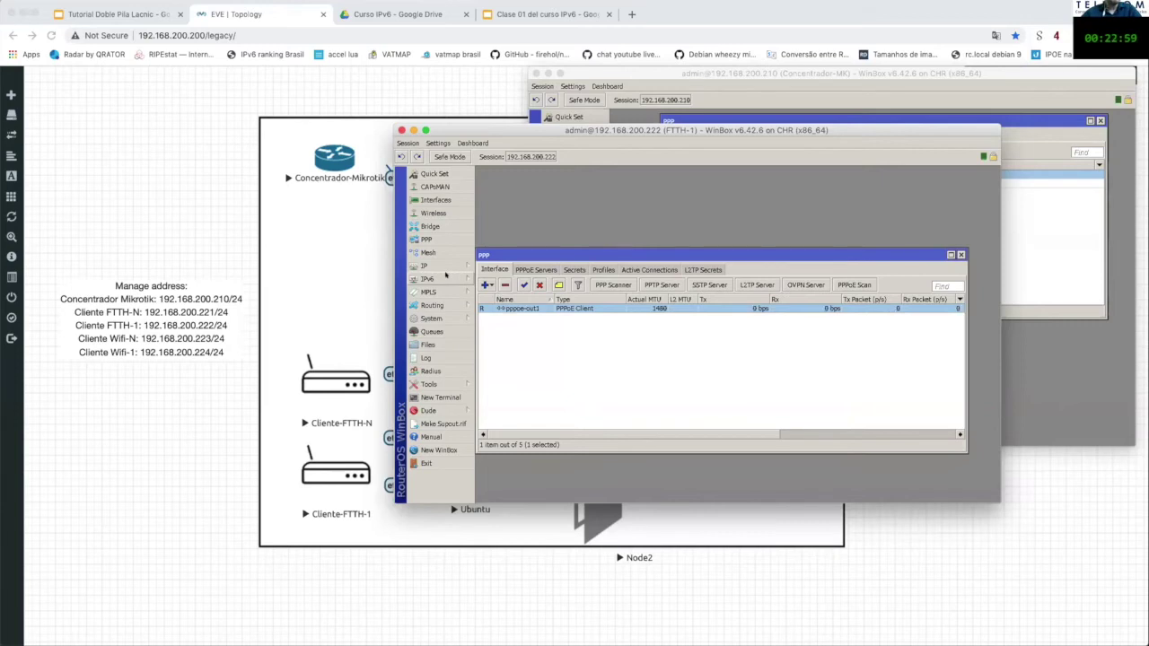
# Step: Check the IPv6 address list for the delegated 2001:db8:8000:900::/64 address
pyautogui.click(440, 279)
pyautogui.click(493, 280)
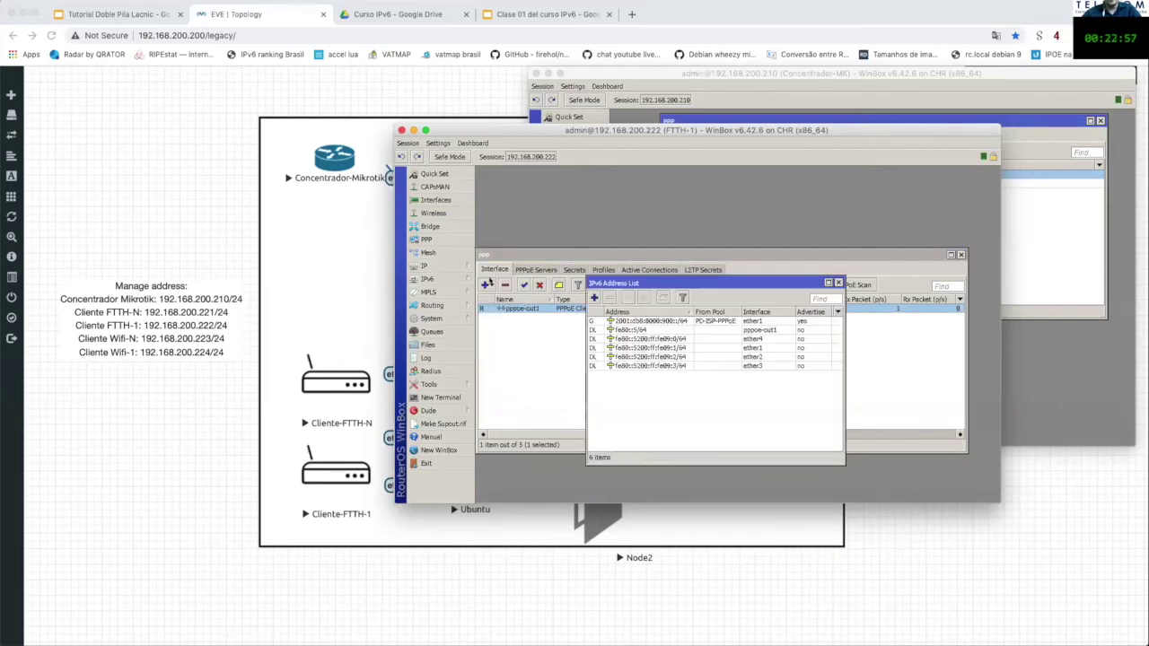
pyautogui.click(607, 321)
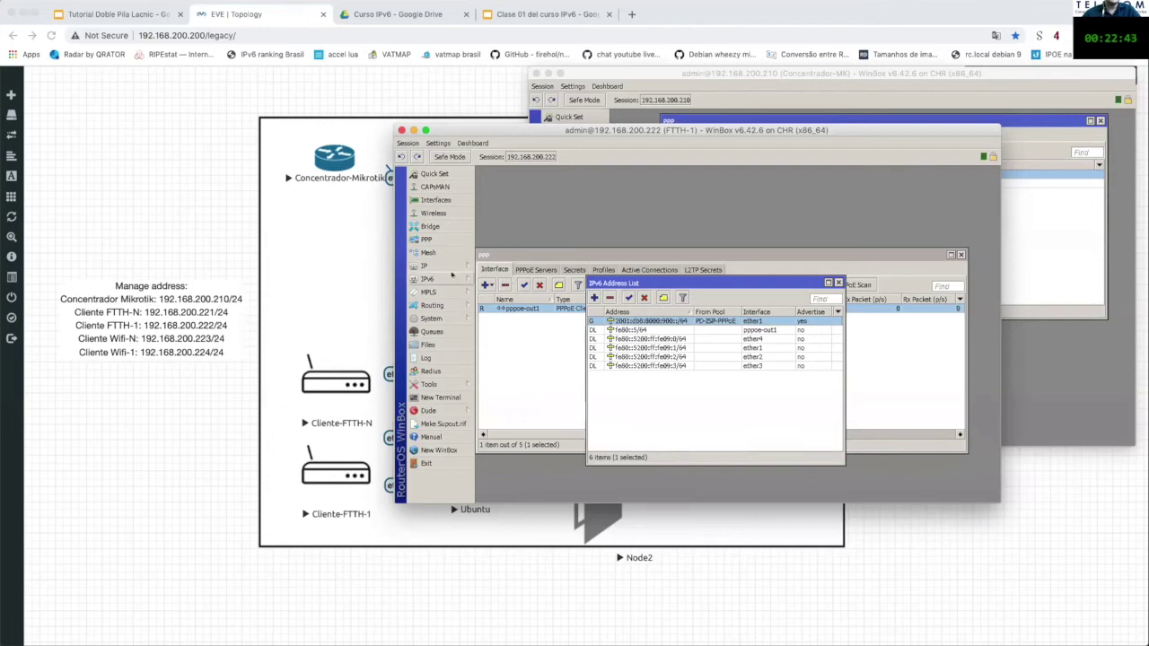
# Step: Set the pppoe-out1 DHCPv6 client's pool prefix length to 64 and rearrange the windows
pyautogui.moveTo(451, 275)
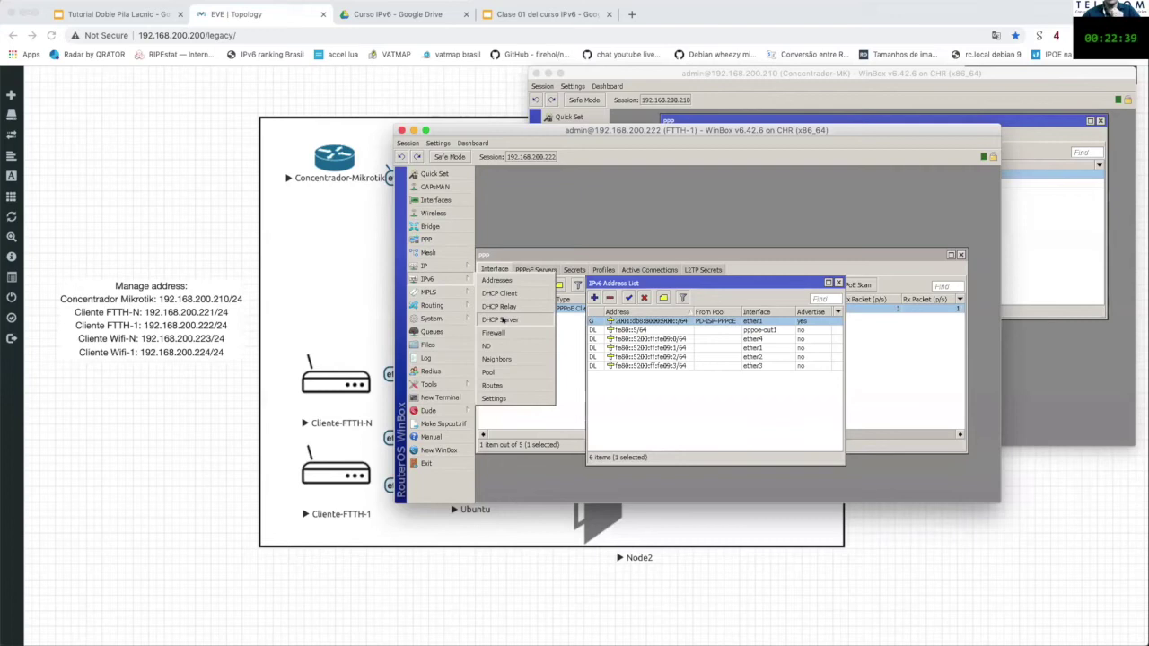
pyautogui.click(499, 293)
pyautogui.click(616, 391)
pyautogui.moveTo(646, 208); pyautogui.dragTo(645, 326)
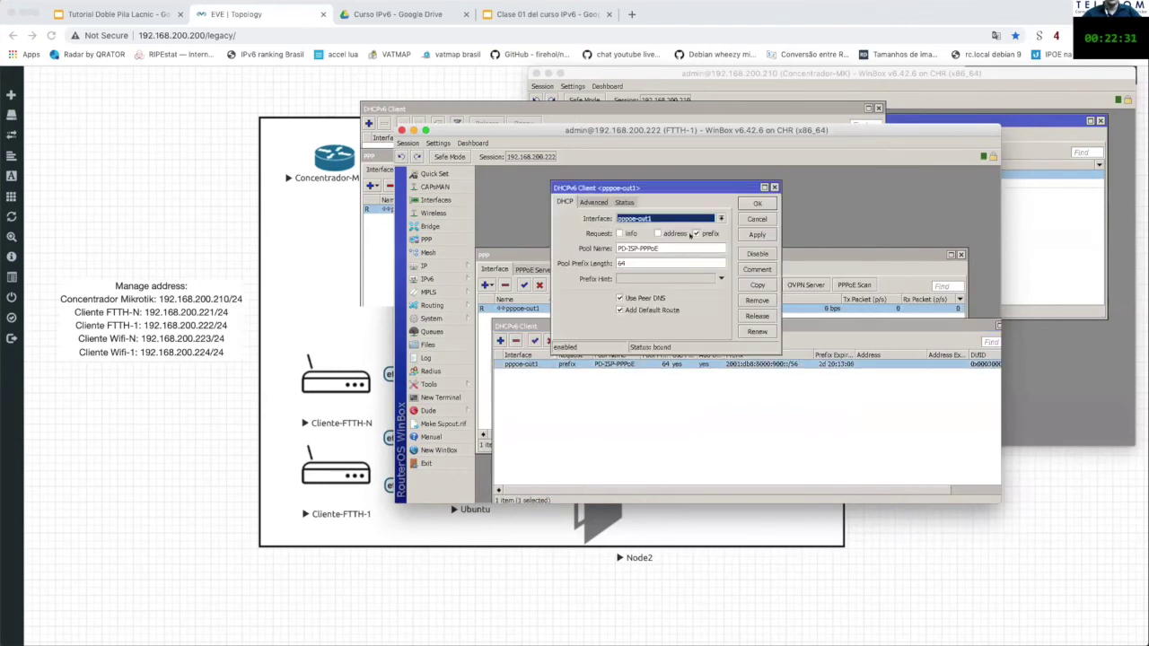
pyautogui.doubleClick(623, 263)
pyautogui.write('64')
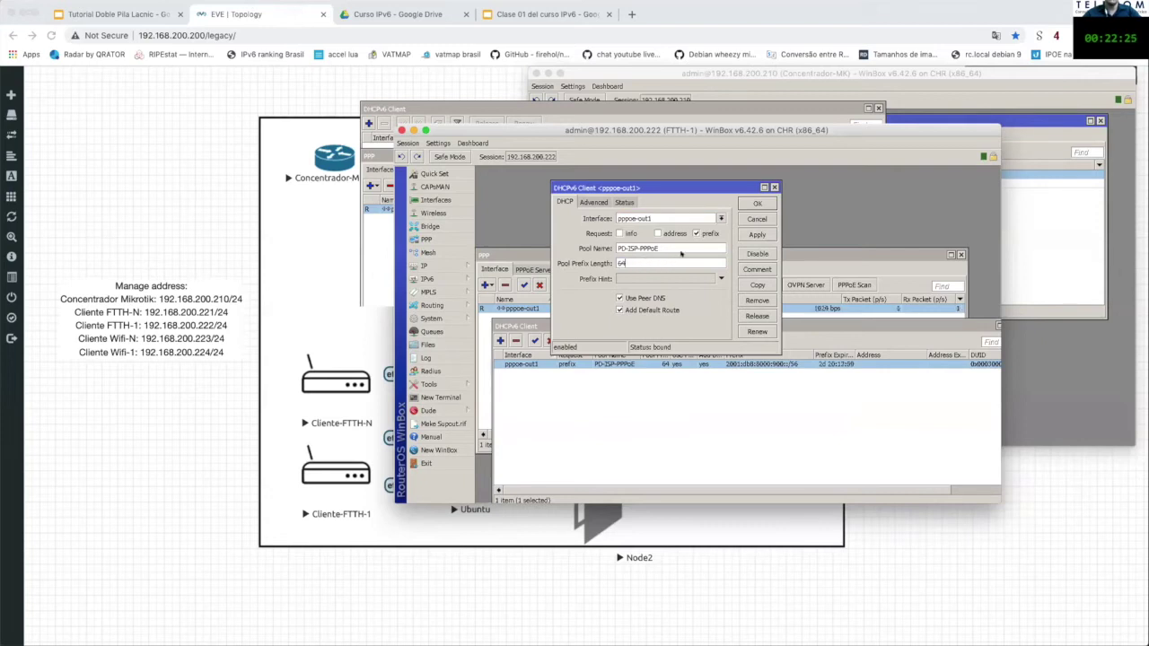
pyautogui.click(773, 187)
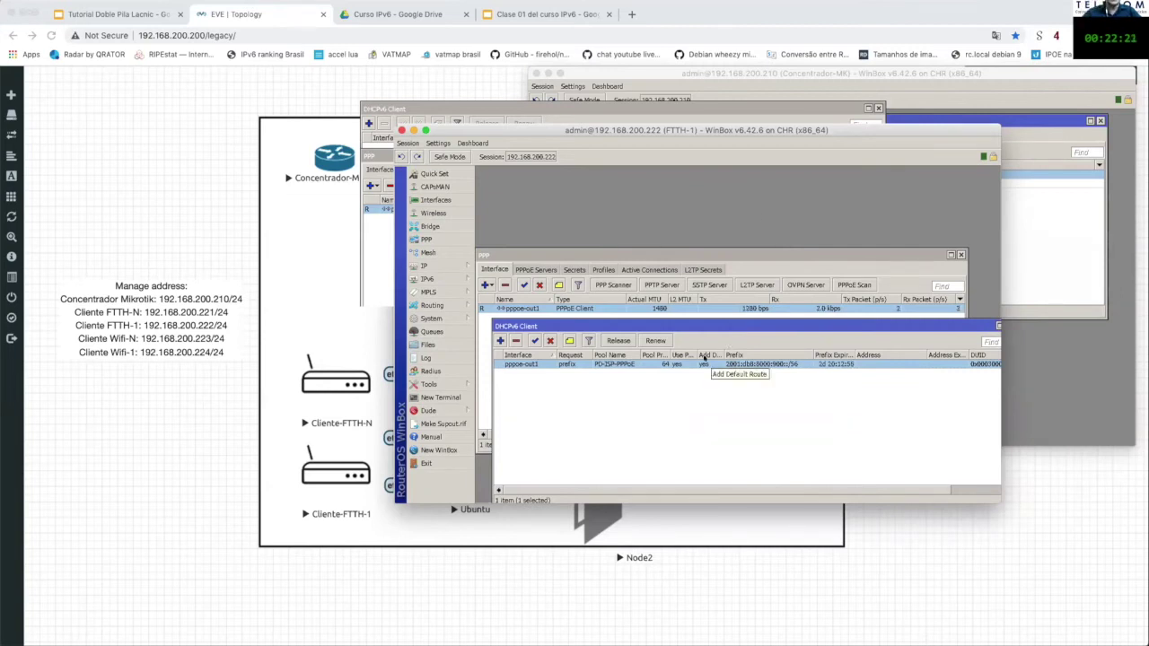
pyautogui.click(684, 378)
pyautogui.click(700, 367)
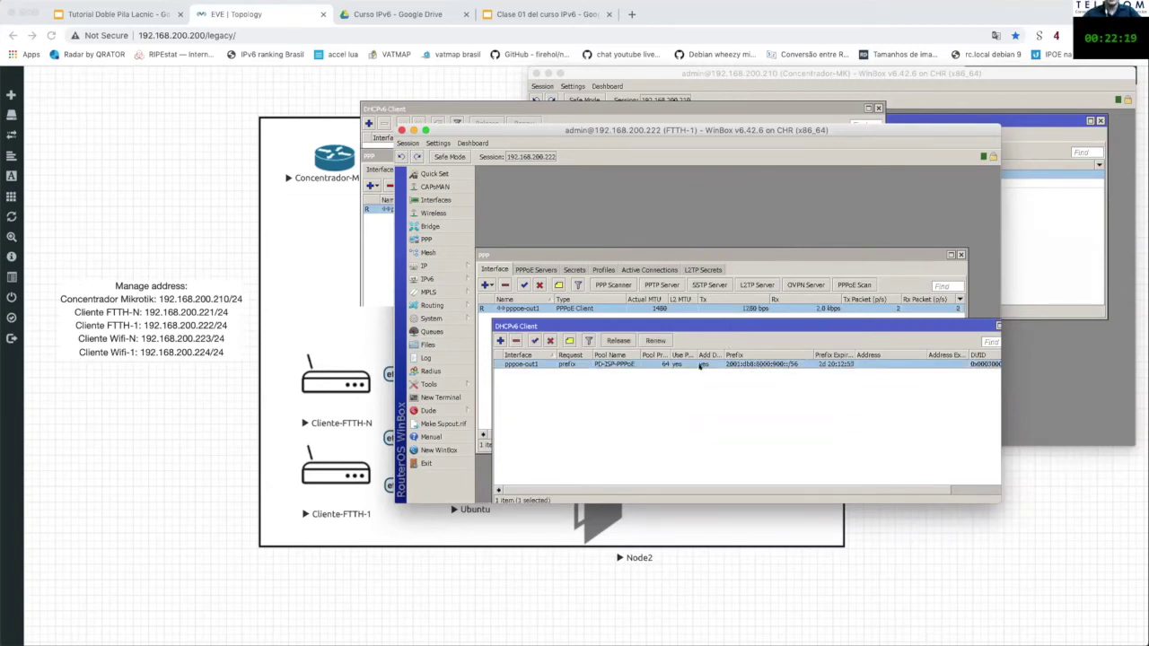
pyautogui.moveTo(777, 326); pyautogui.dragTo(776, 327)
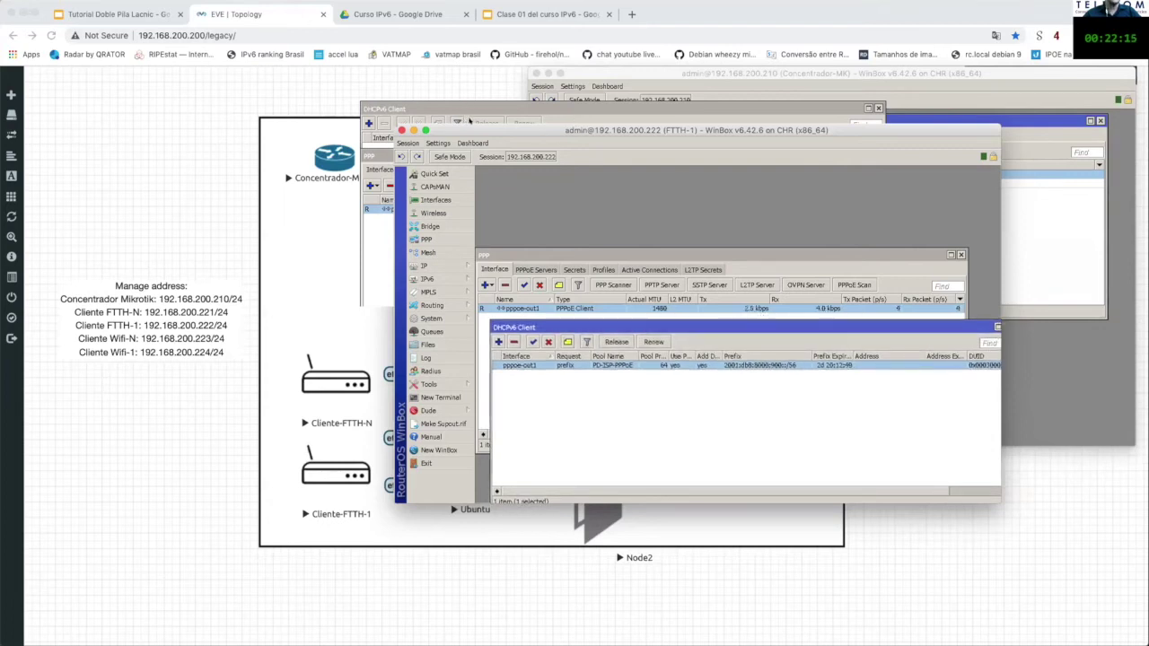
pyautogui.moveTo(471, 126); pyautogui.dragTo(459, 100)
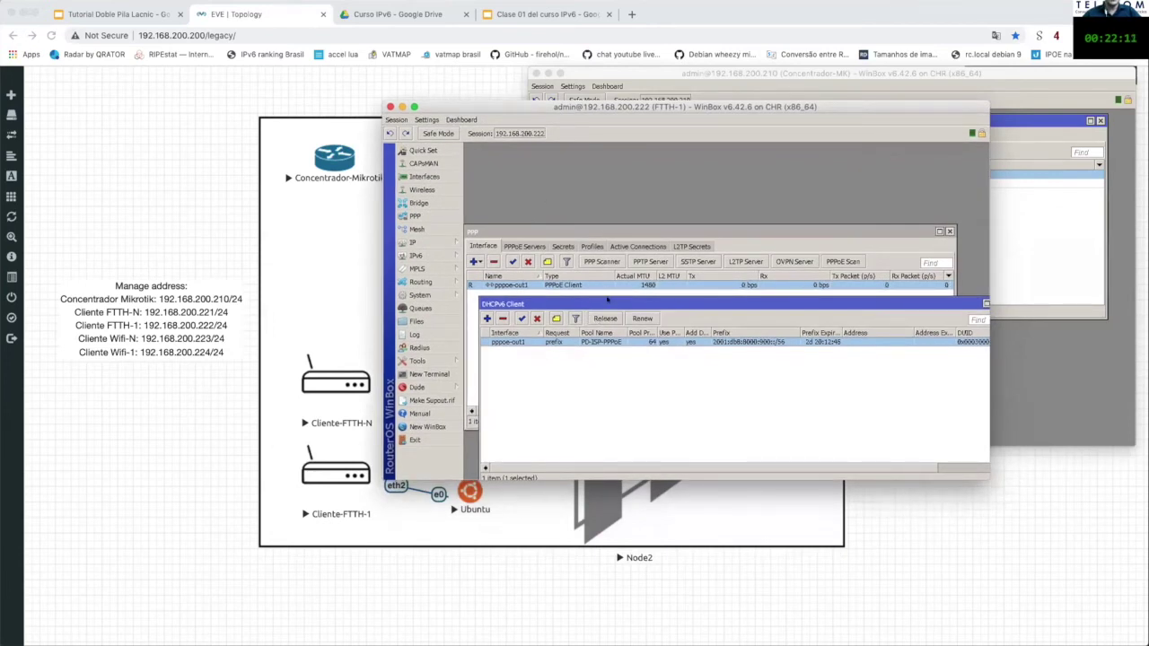
# Step: Open the IPv6 address list alongside the DHCPv6 client and PPP lists, selecting pppoe-out1
pyautogui.moveTo(602, 305); pyautogui.dragTo(613, 227)
pyautogui.moveTo(623, 187); pyautogui.dragTo(614, 160)
pyautogui.click(614, 376)
pyautogui.moveTo(628, 231); pyautogui.dragTo(638, 249)
pyautogui.click(418, 255)
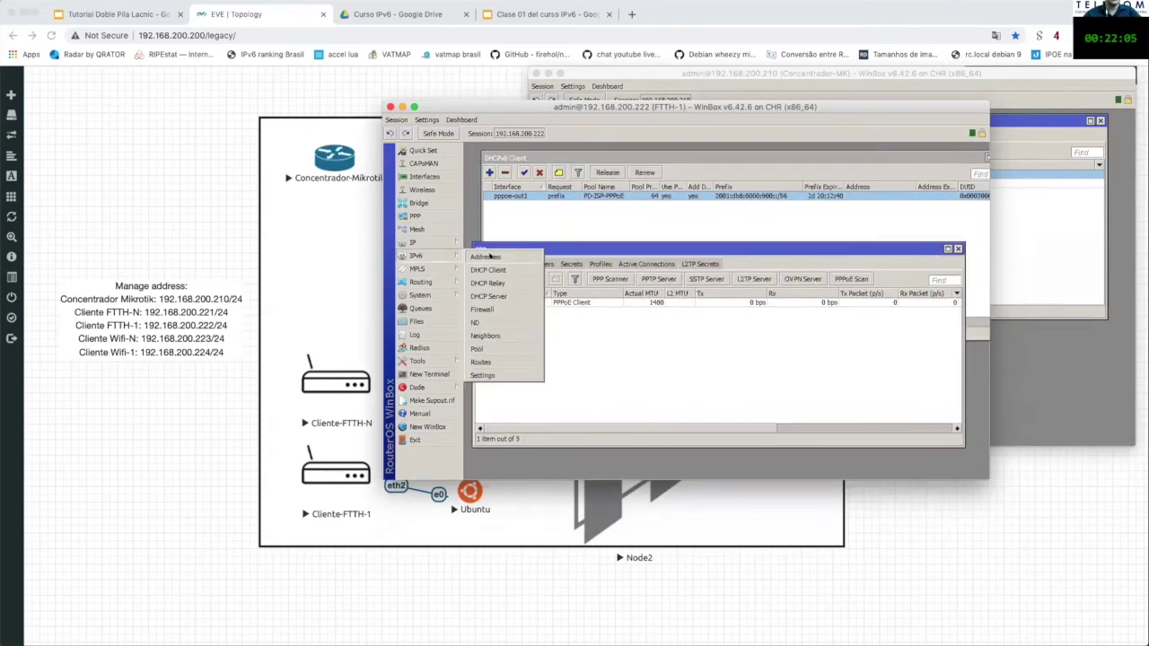
pyautogui.click(485, 256)
pyautogui.moveTo(718, 258); pyautogui.dragTo(826, 200)
pyautogui.moveTo(601, 242); pyautogui.dragTo(604, 269)
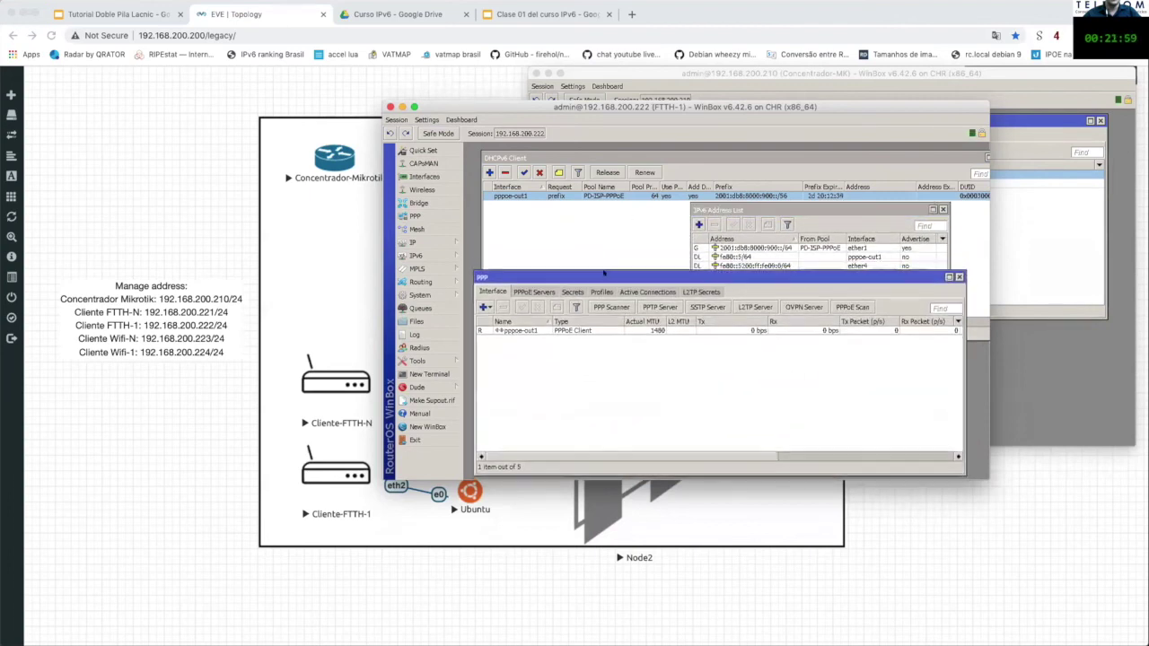
pyautogui.click(727, 209)
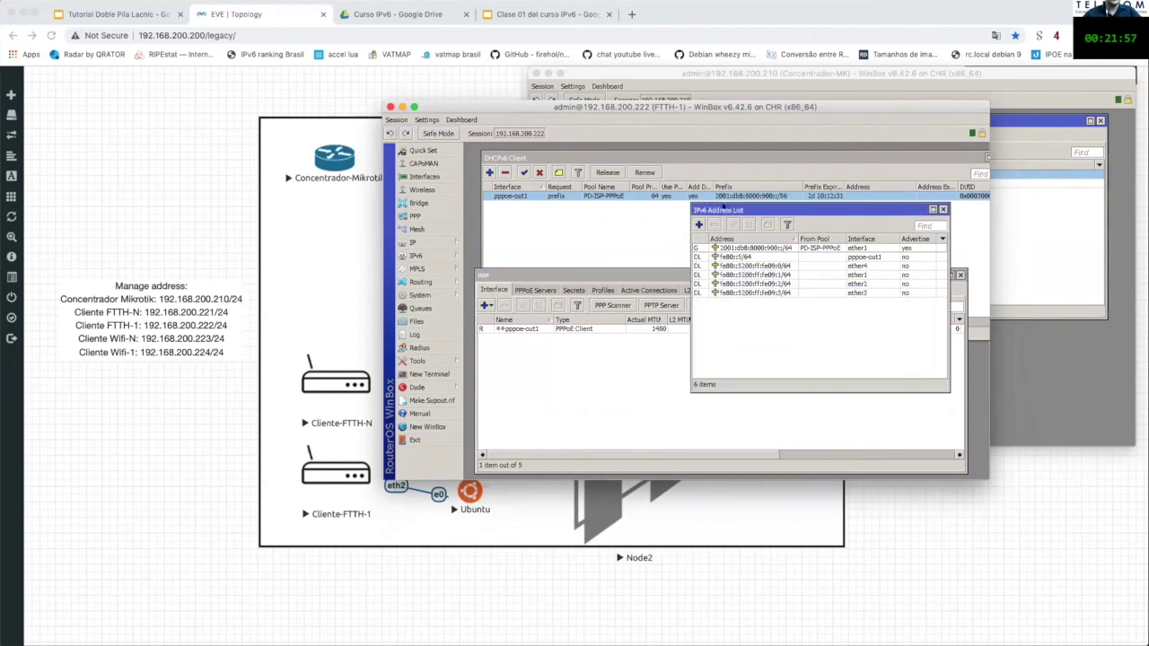
pyautogui.click(614, 274)
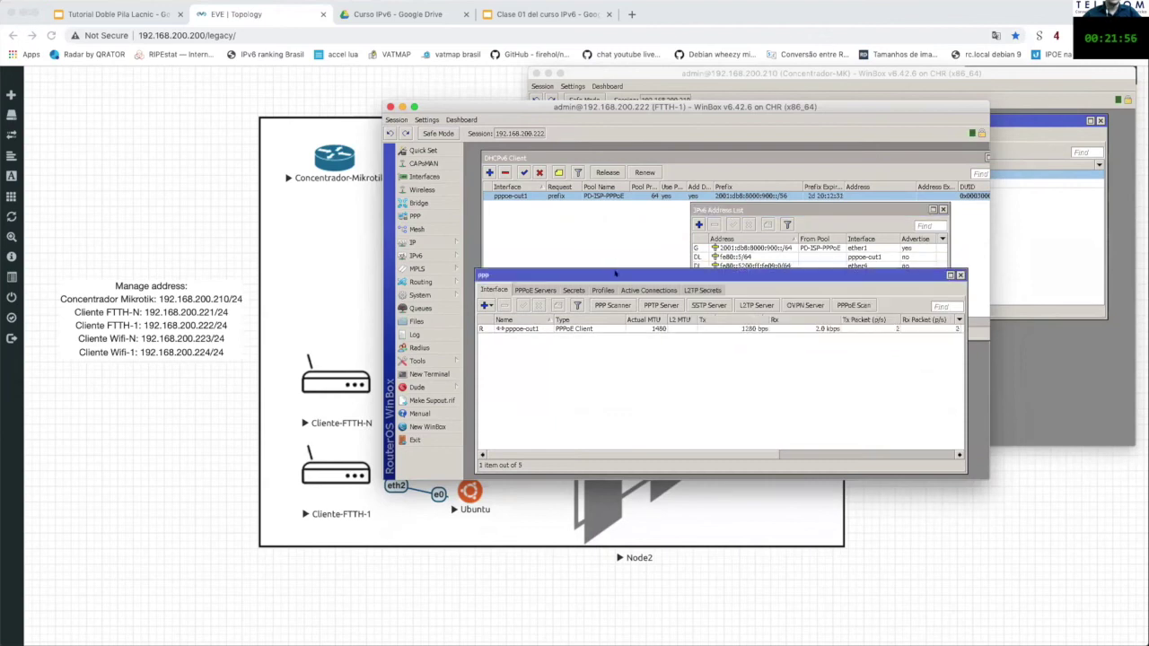
pyautogui.click(520, 329)
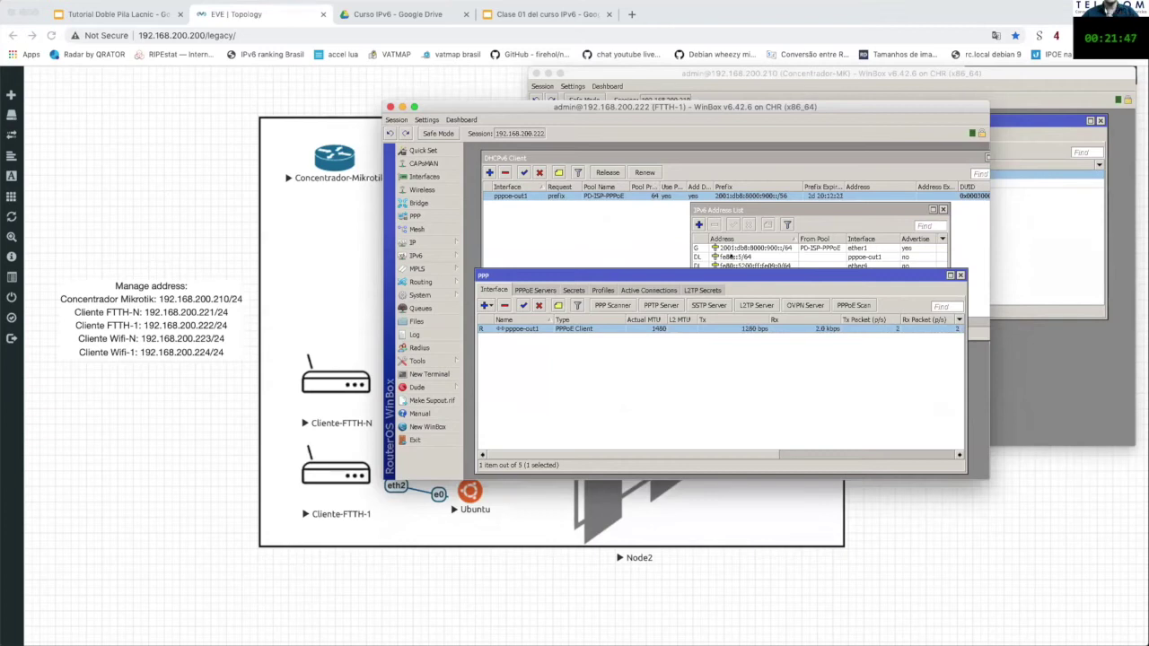
# Step: Open DNS settings and check dynamic server 2001:4860:4860::8888 plus servers 8.8.8.8 and 1.1.1.1
pyautogui.click(414, 242)
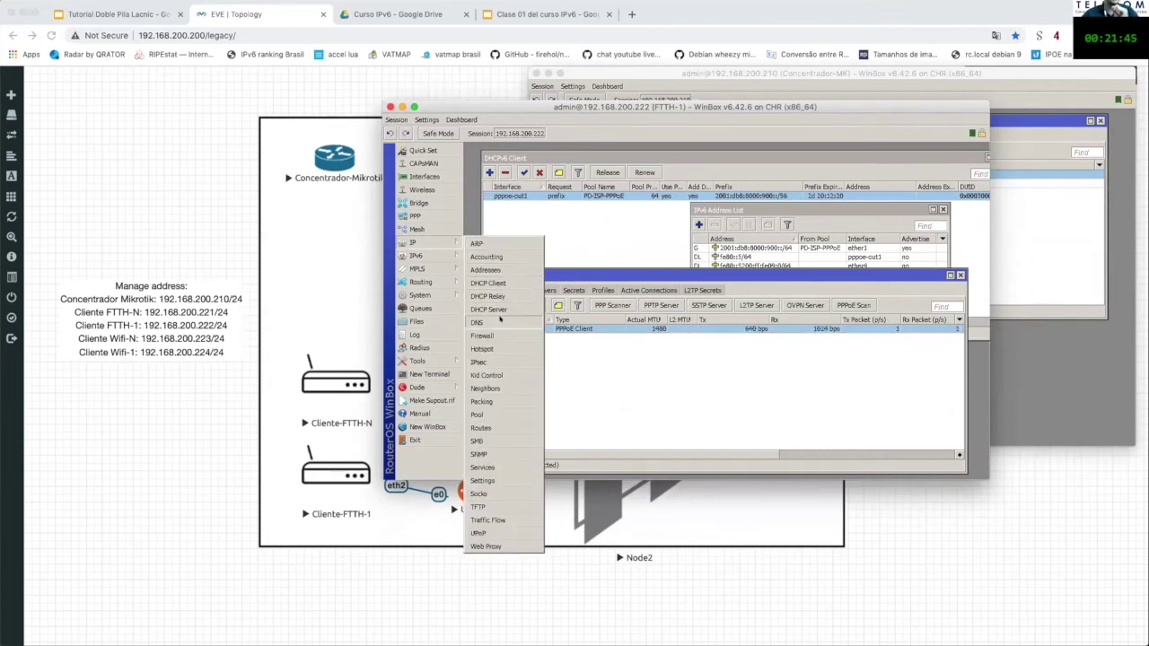
pyautogui.click(494, 322)
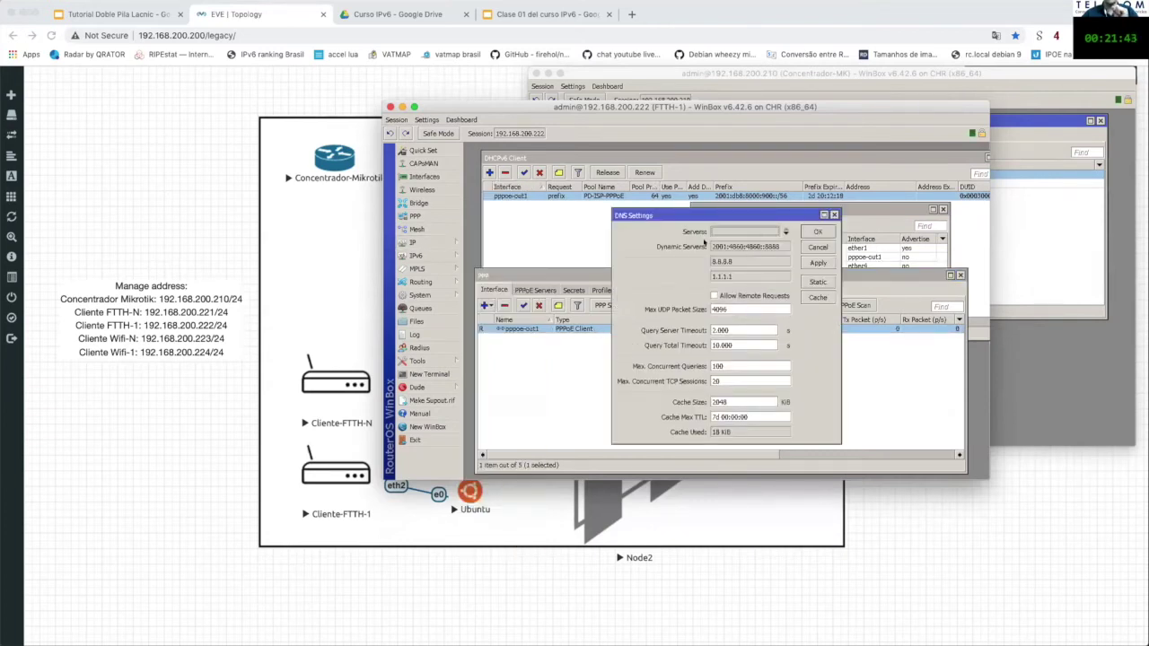
pyautogui.moveTo(713, 245); pyautogui.dragTo(780, 249)
pyautogui.moveTo(703, 261); pyautogui.dragTo(735, 276)
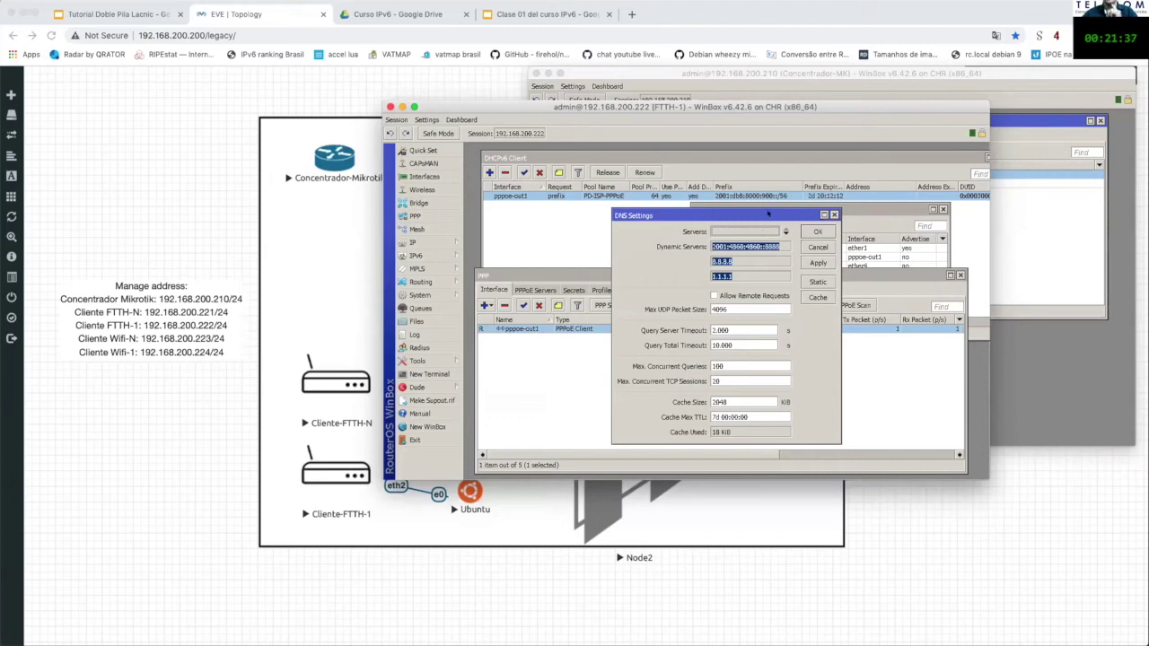
pyautogui.moveTo(768, 213); pyautogui.dragTo(616, 209)
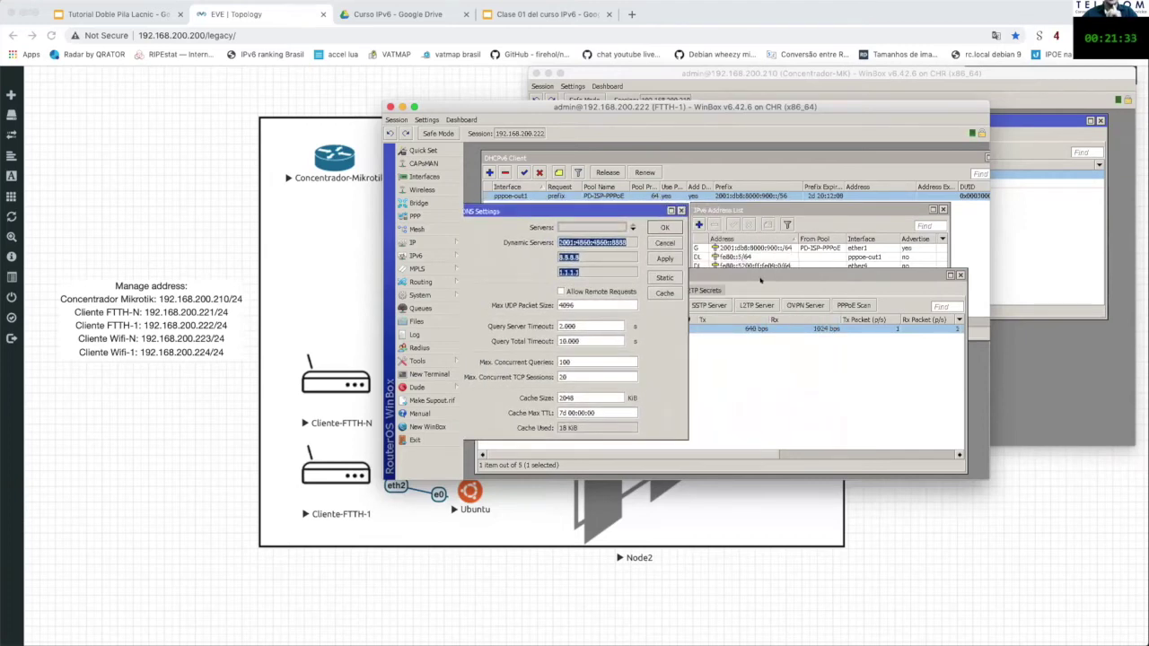
pyautogui.click(754, 274)
pyautogui.moveTo(593, 274); pyautogui.dragTo(593, 290)
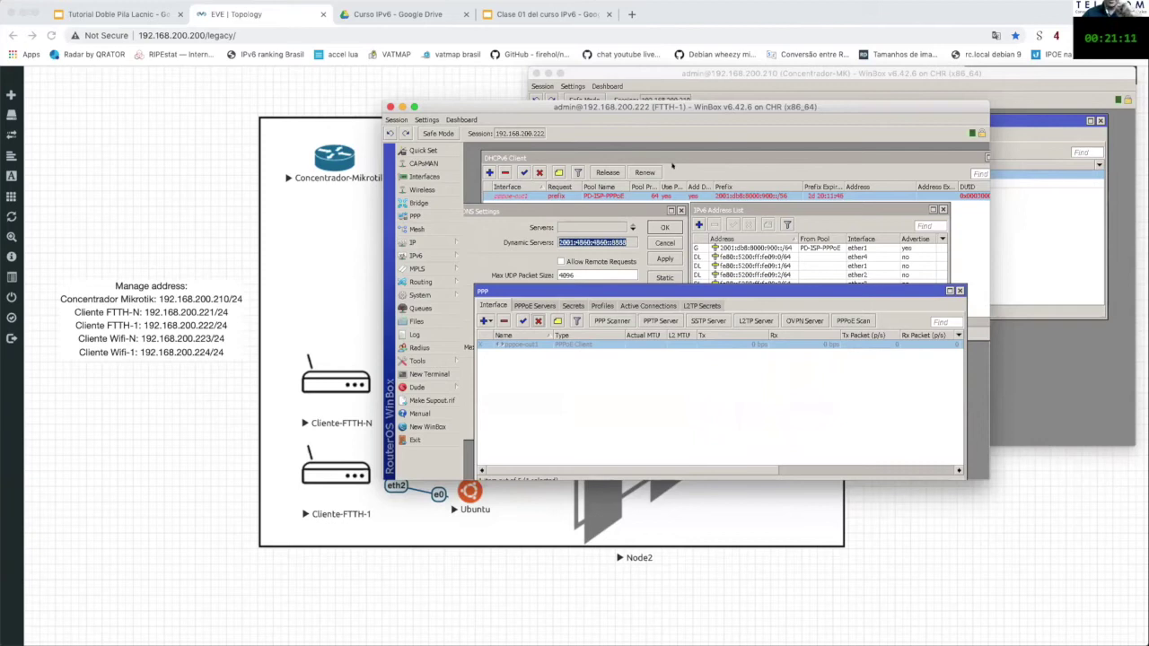
# Step: Bring the DNS Settings window forward and close it
pyautogui.click(672, 163)
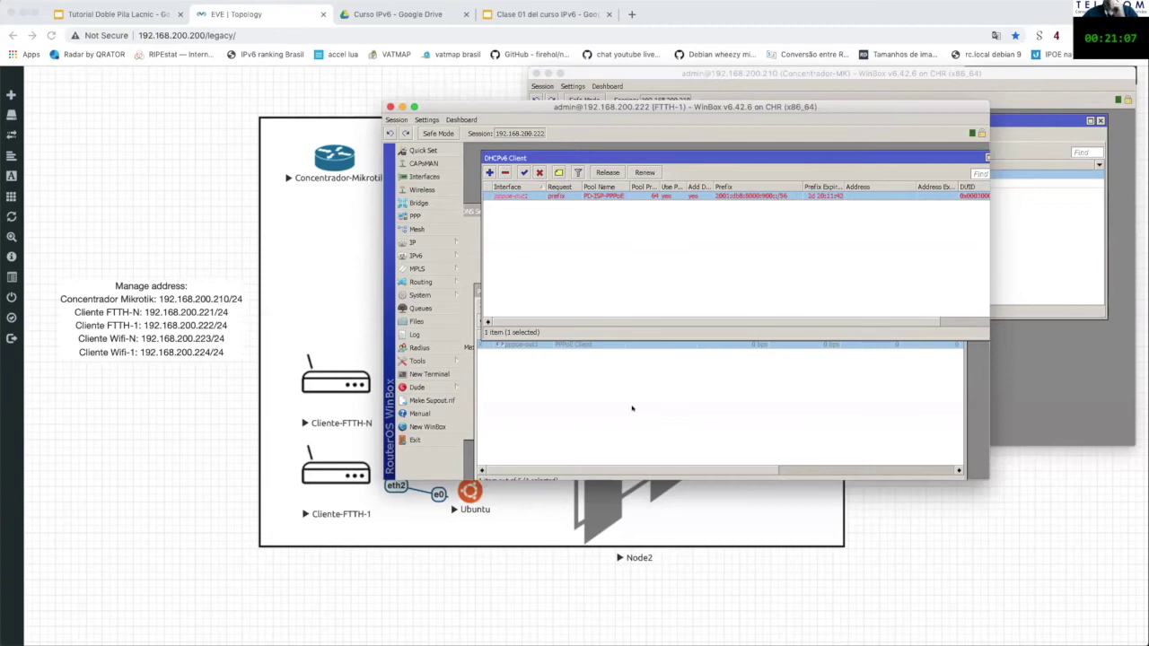
pyautogui.click(631, 405)
pyautogui.click(469, 269)
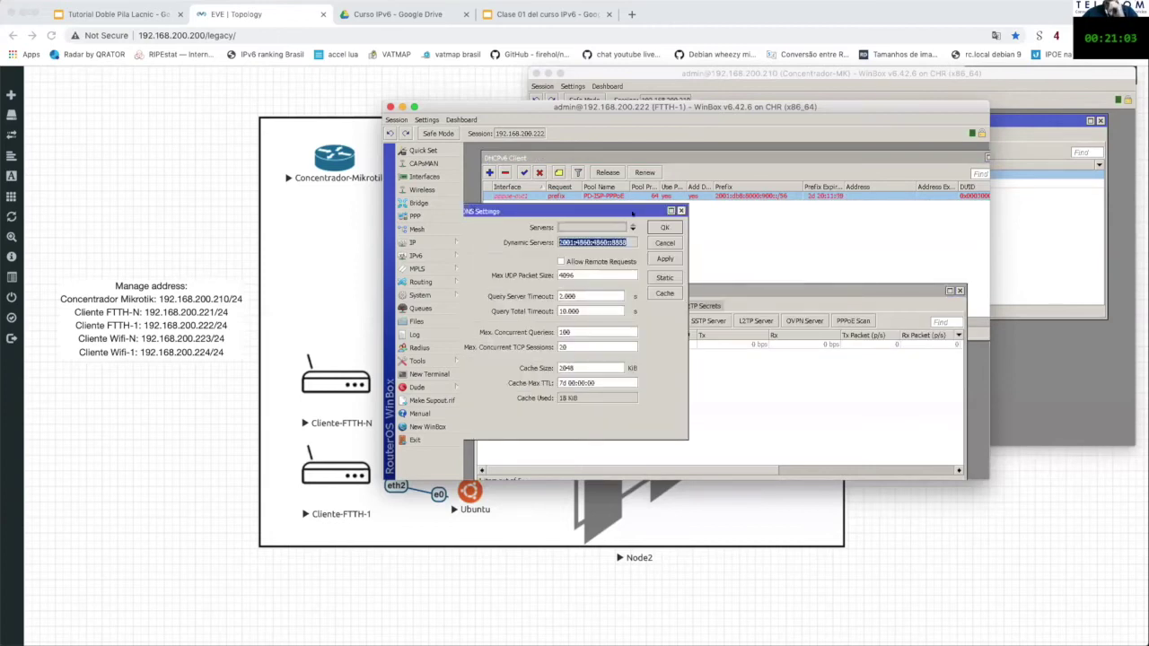
pyautogui.click(681, 211)
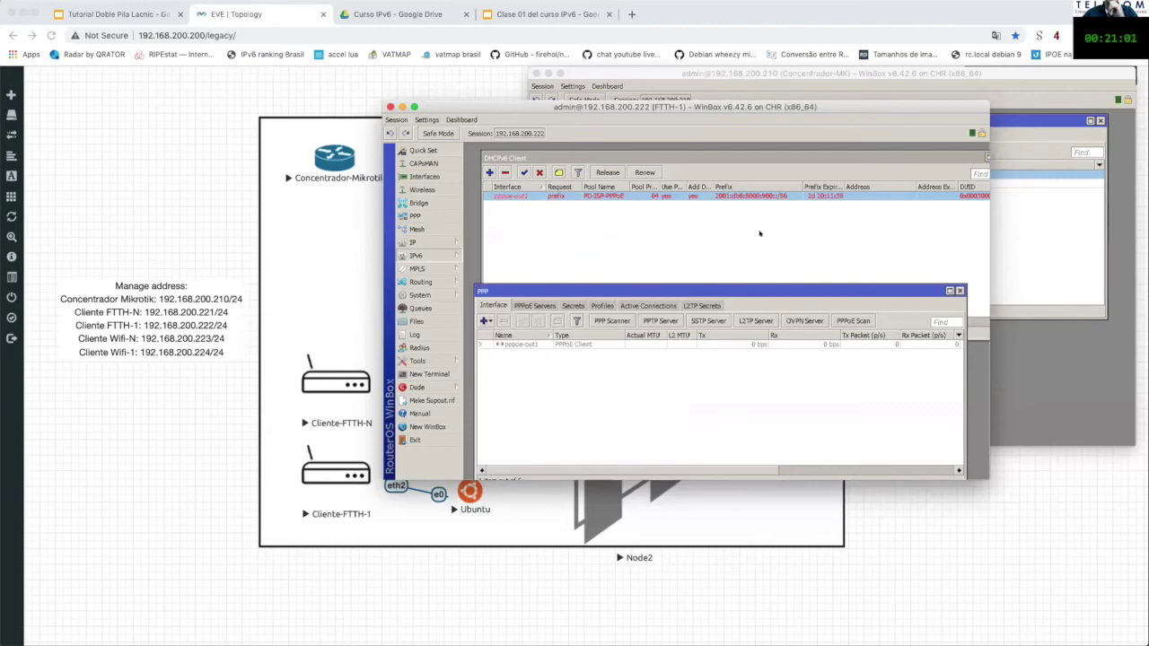
# Step: Enable the pppoe-out1 PPPoE client, dismissing the interface error and retrying
pyautogui.click(745, 248)
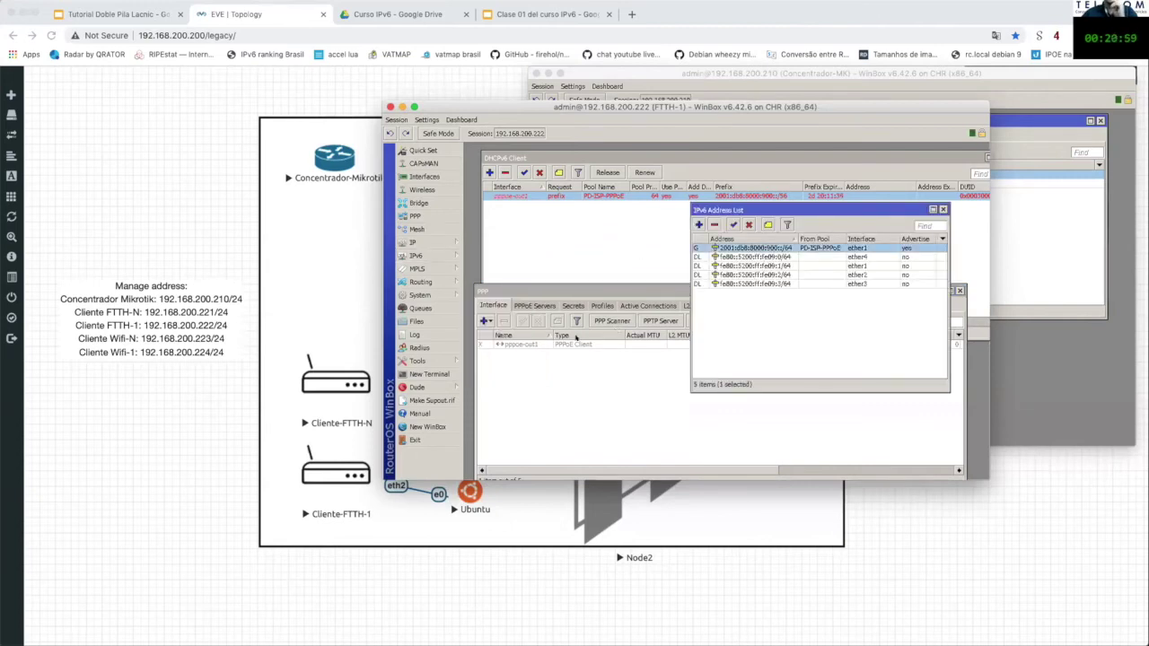
pyautogui.click(575, 341)
pyautogui.click(523, 320)
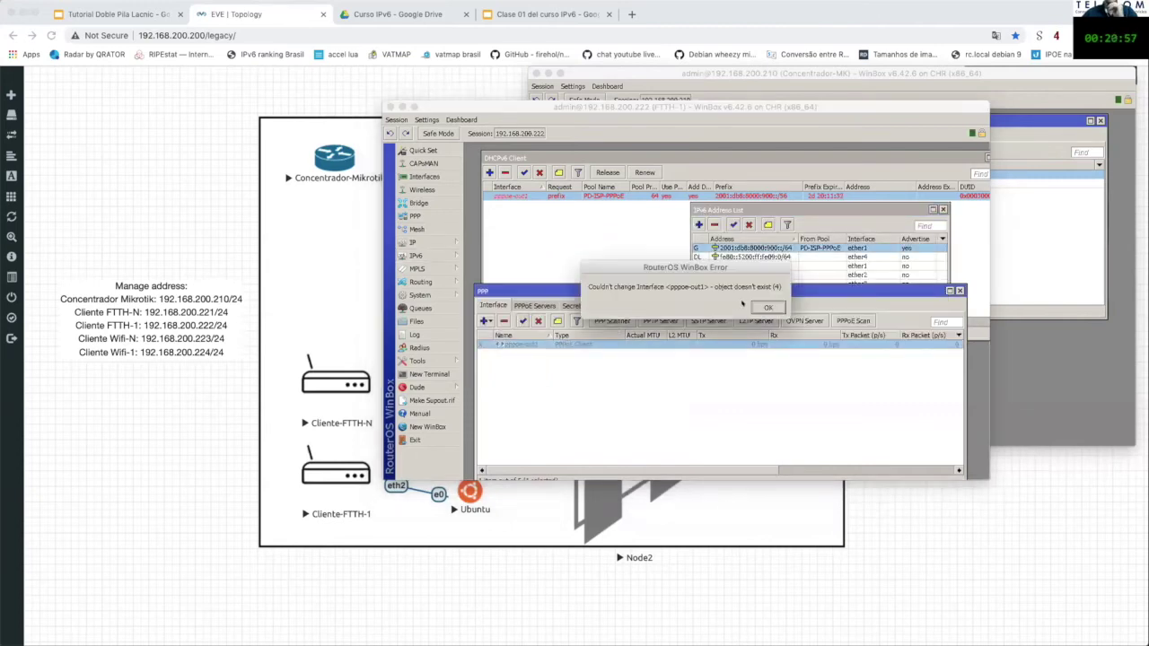
pyautogui.click(767, 307)
pyautogui.click(522, 320)
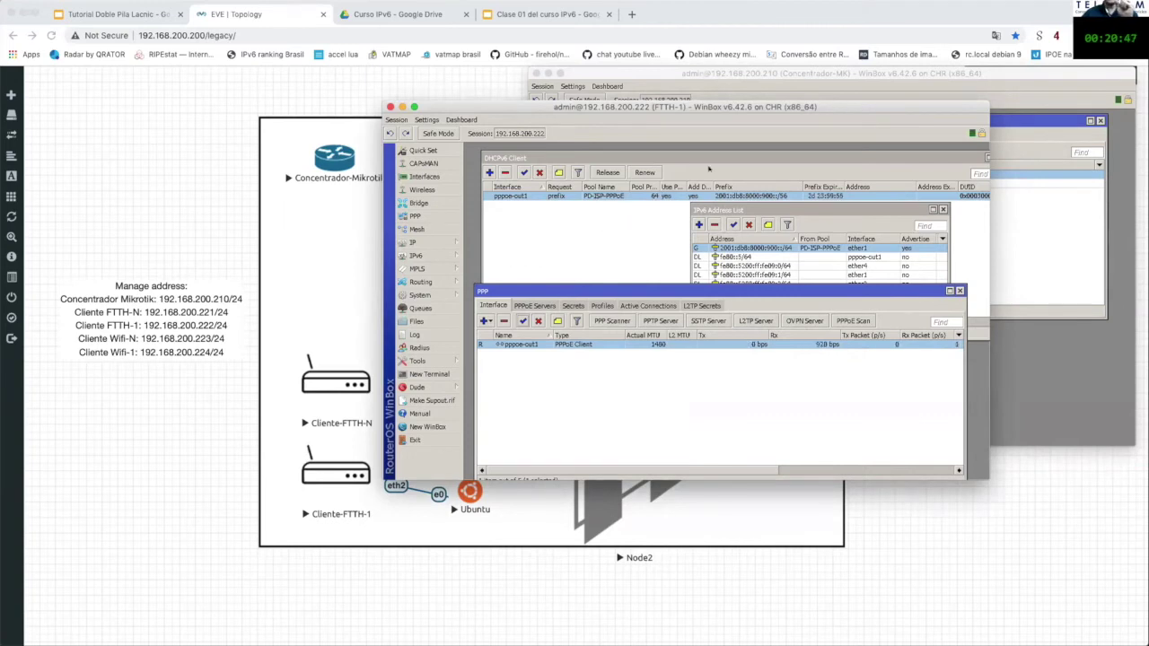
# Step: Disable and re-enable the pppoe-out1 DHCPv6 client, then inspect address 2001:db8:8000:900::/64
pyautogui.moveTo(717, 209); pyautogui.dragTo(727, 158)
pyautogui.moveTo(655, 157); pyautogui.dragTo(644, 213)
pyautogui.click(530, 231)
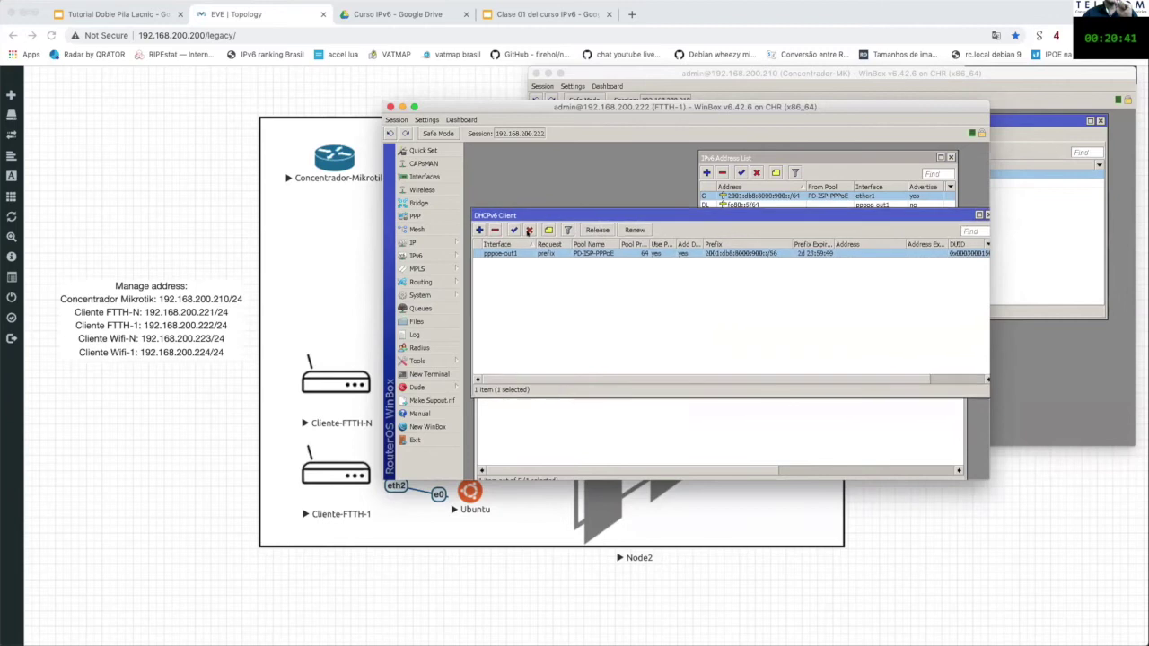
pyautogui.moveTo(788, 213); pyautogui.dragTo(784, 227)
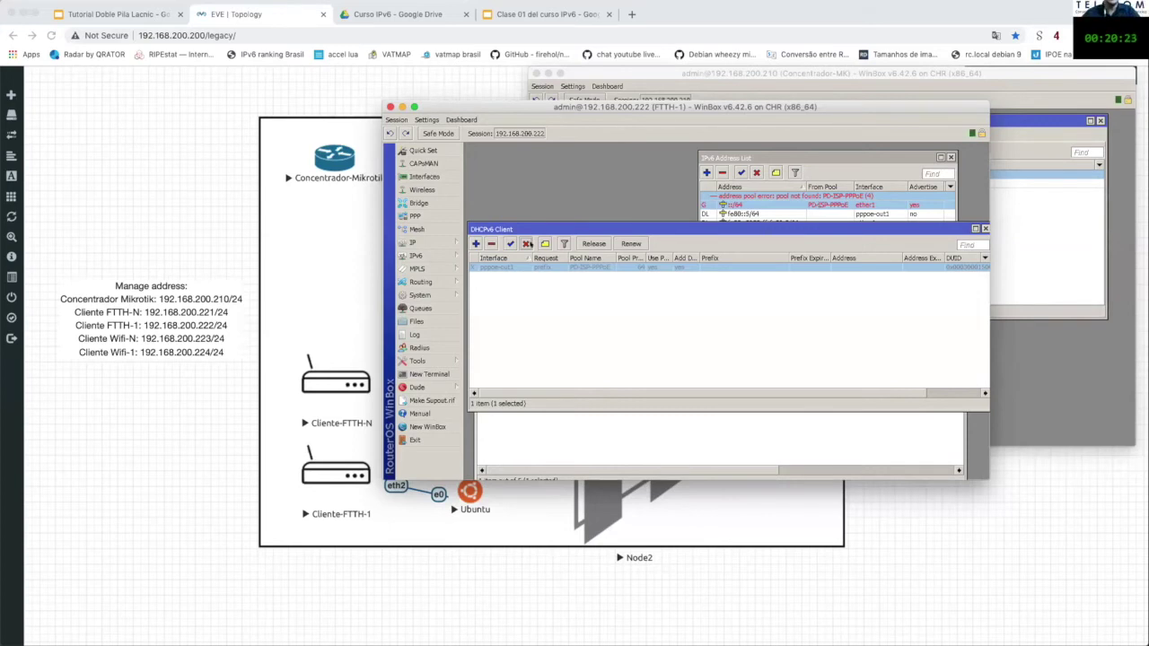
pyautogui.click(511, 243)
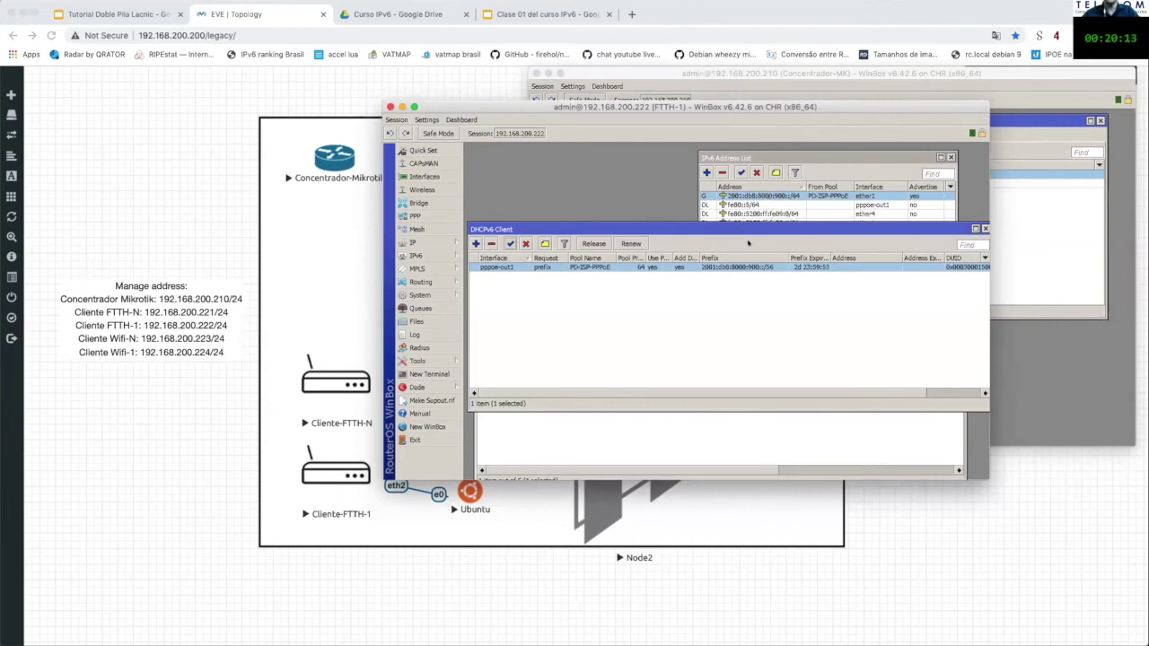
pyautogui.doubleClick(760, 197)
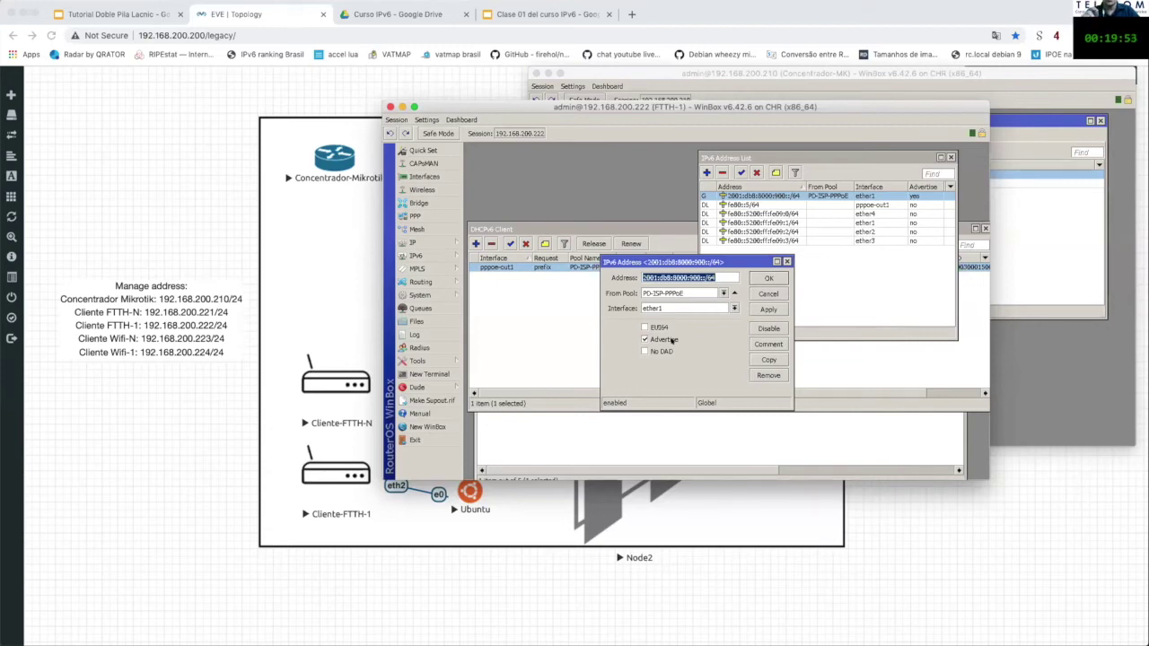
pyautogui.click(484, 549)
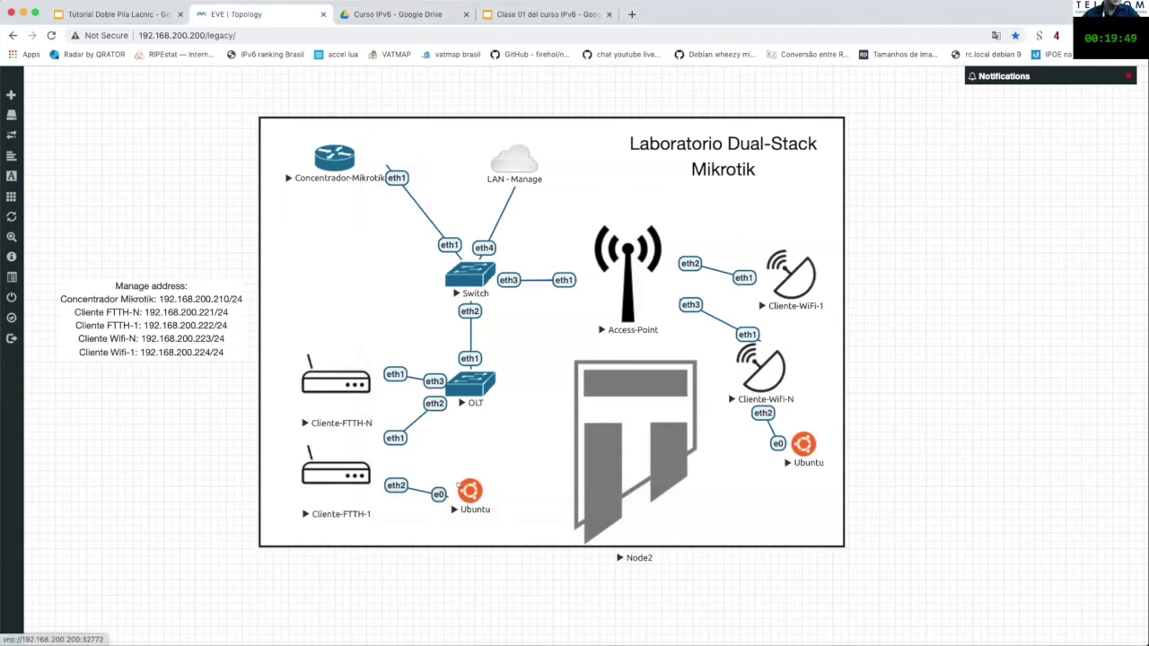
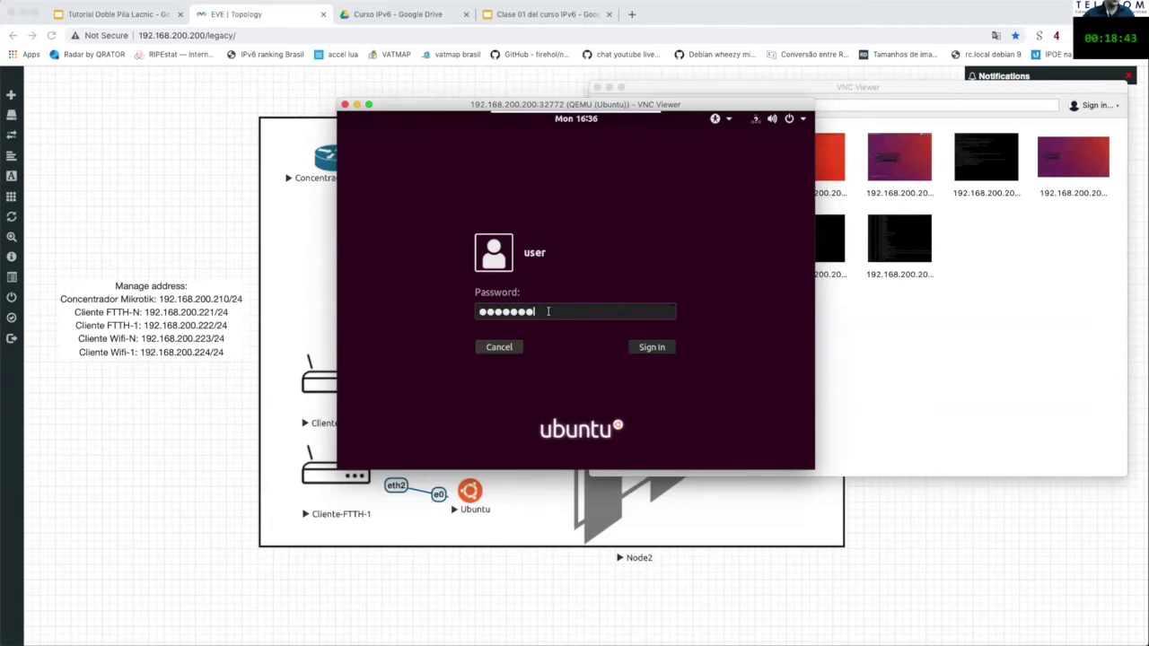
# Step: Submit the password at the Ubuntu login screen to reach the desktop
pyautogui.press('Return')
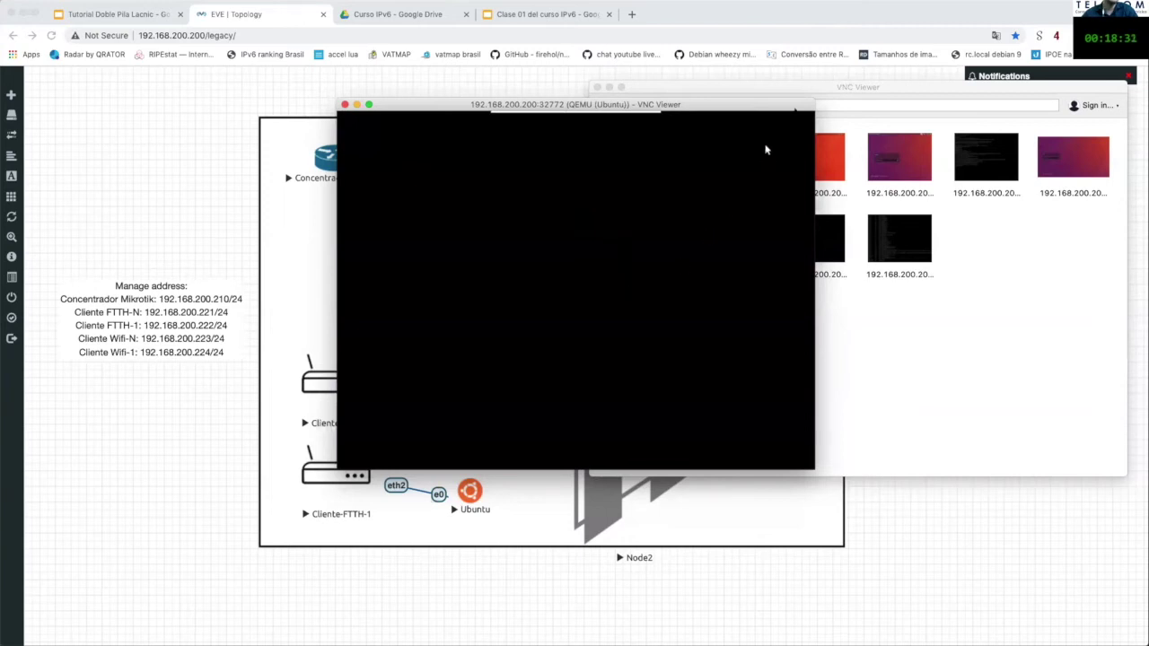
pyautogui.moveTo(636, 116)
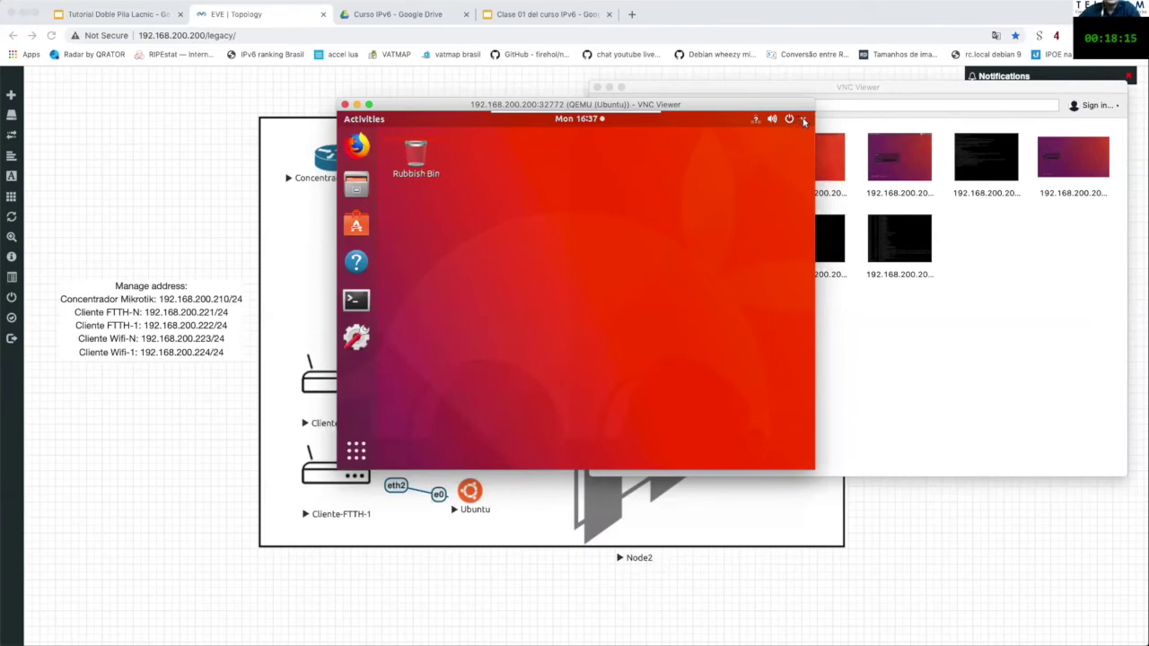
# Step: Open Wired Settings from the Wired Connected entry in Ubuntu's system menu
pyautogui.click(804, 121)
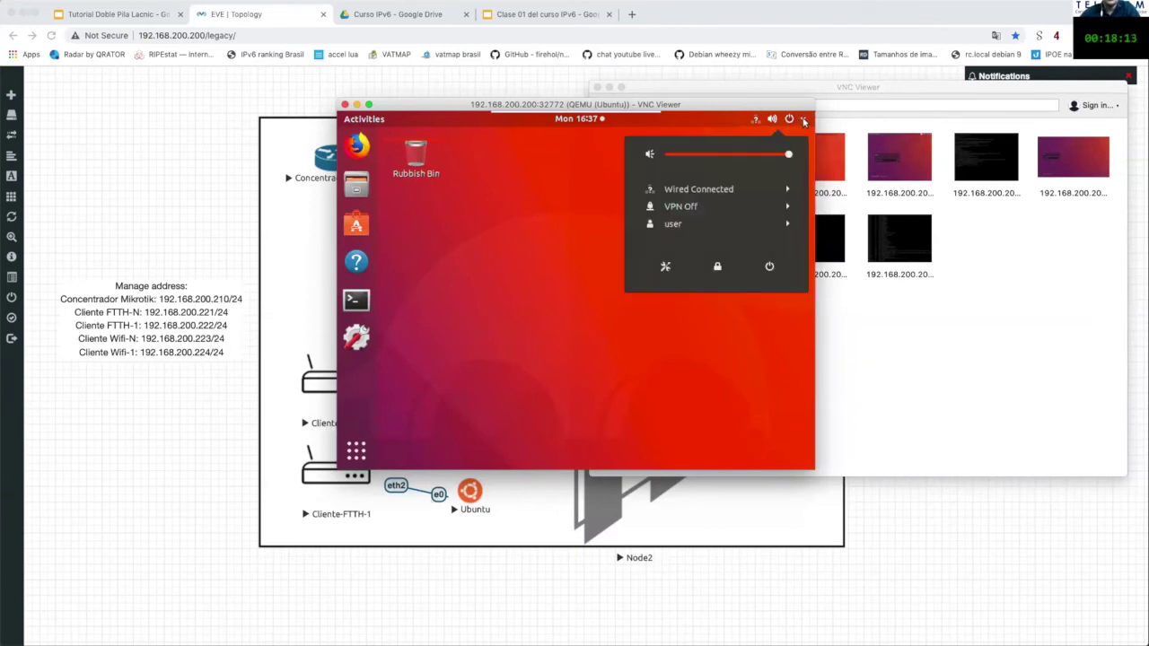
pyautogui.click(789, 192)
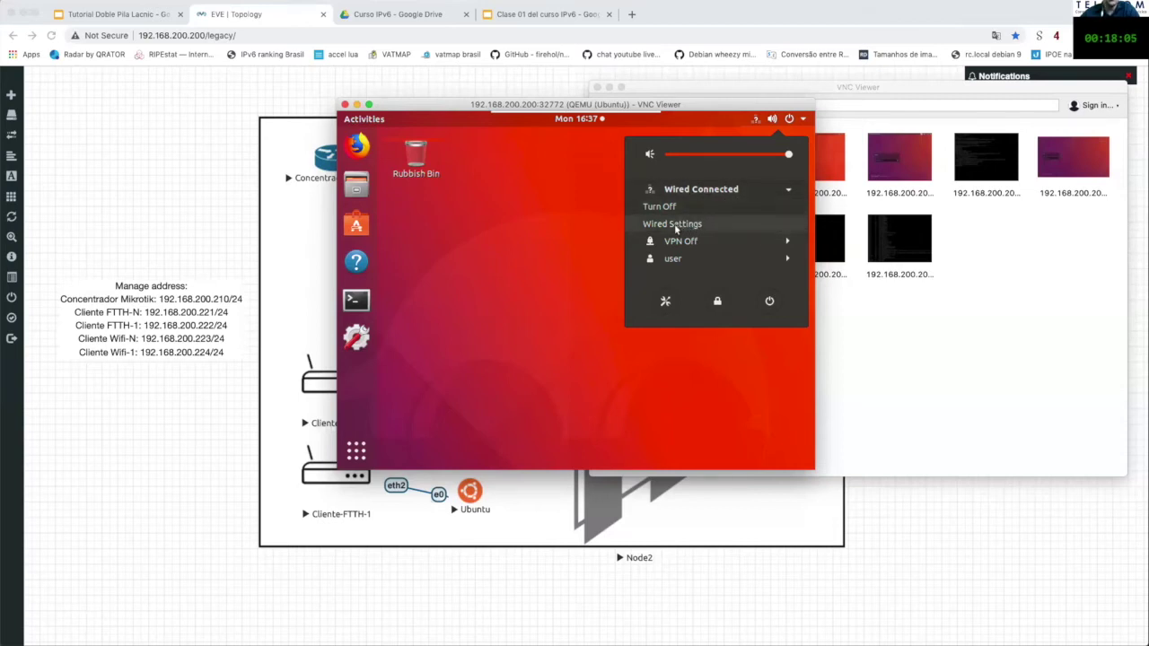
pyautogui.click(683, 223)
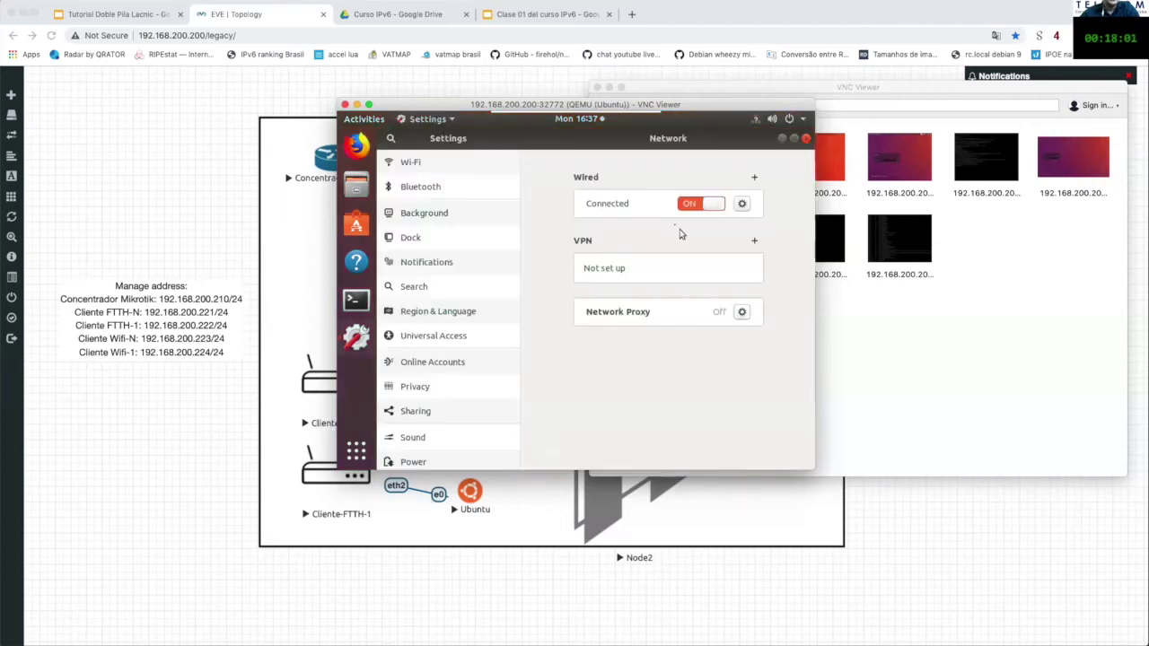
# Step: Show the wired details, highlight the host's global IPv6 prefix, then return to WinBox's IPv6 address
pyautogui.click(743, 199)
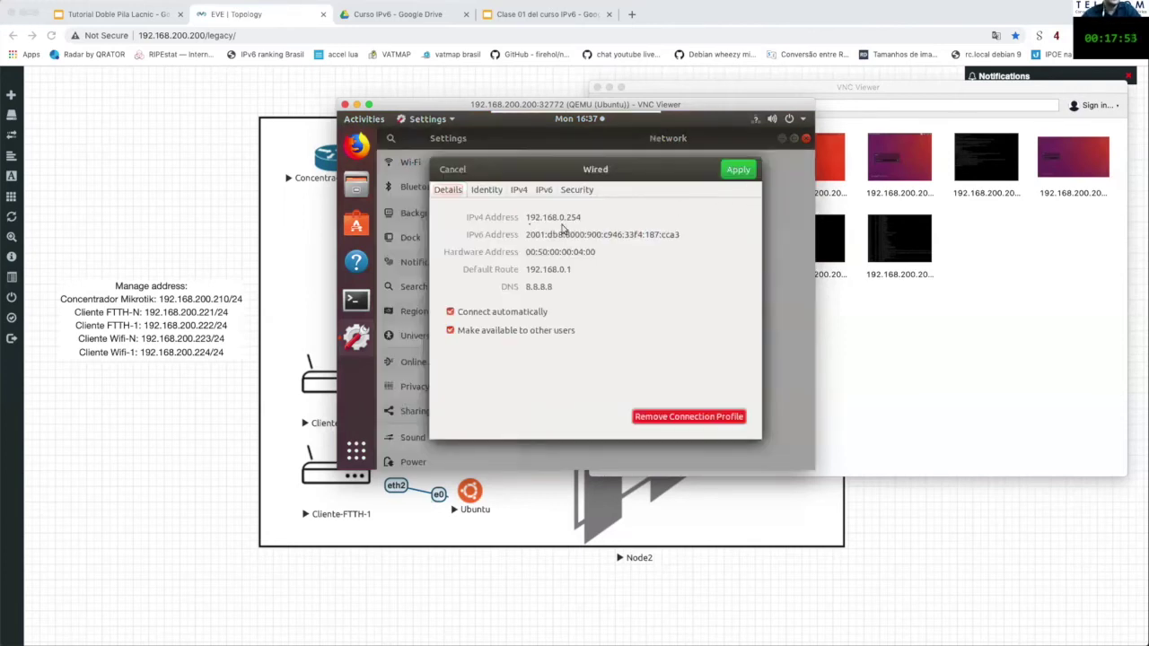
pyautogui.moveTo(525, 234); pyautogui.dragTo(691, 235)
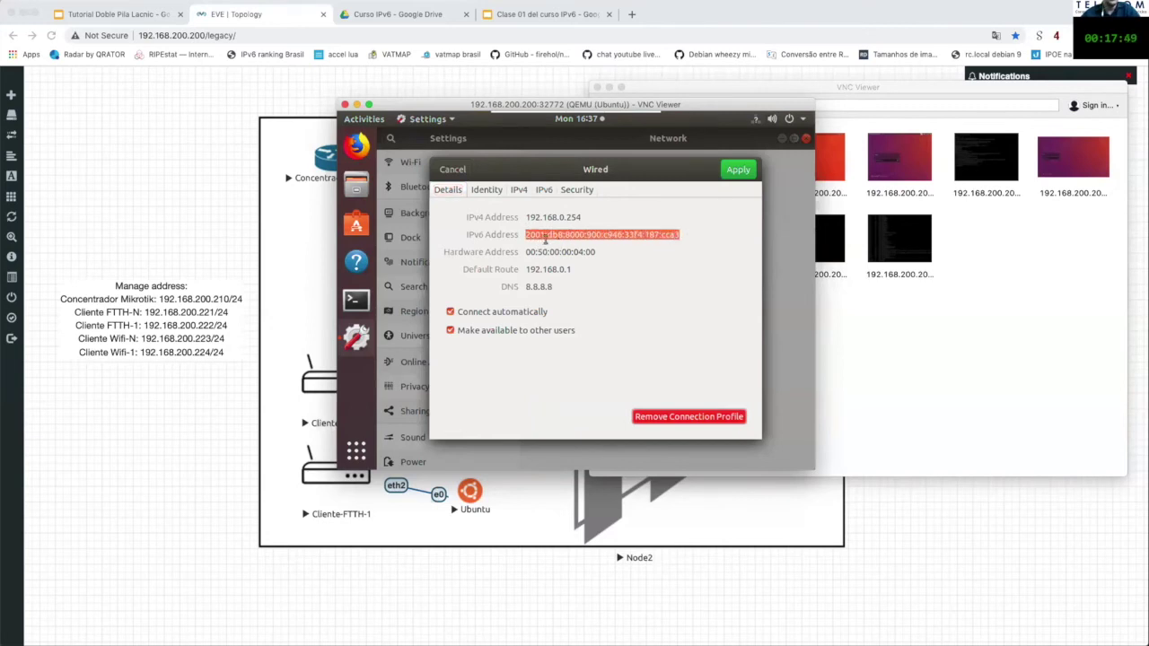
pyautogui.moveTo(601, 234); pyautogui.dragTo(521, 234)
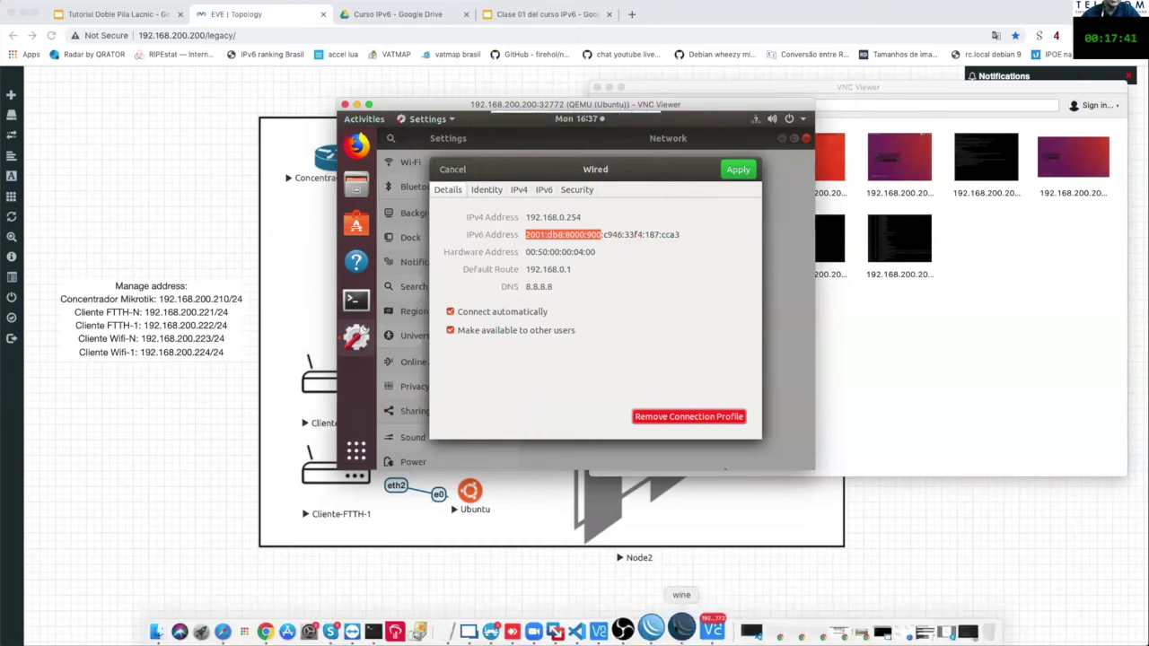
pyautogui.click(682, 629)
pyautogui.click(694, 278)
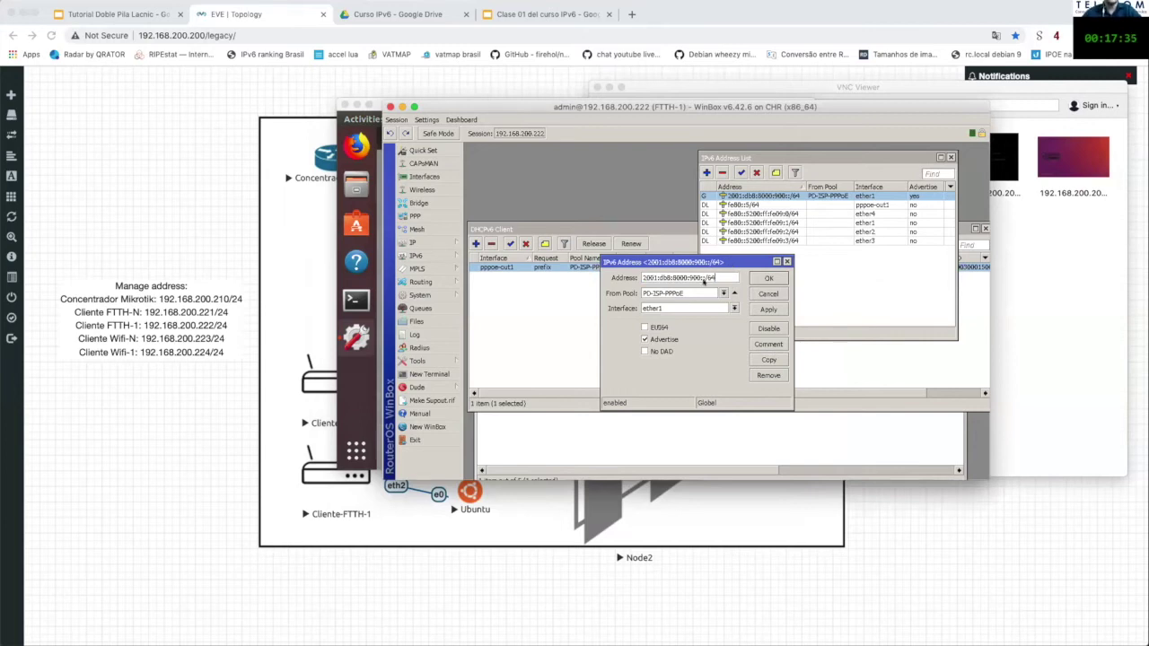
# Step: Compare the router's 2001:db8:8000:900::/64 prefix with the host's IPv6, IPv4 192.168.0.254 and default route
pyautogui.moveTo(694, 276); pyautogui.dragTo(622, 275)
pyautogui.moveTo(546, 112); pyautogui.dragTo(577, 105)
pyautogui.moveTo(377, 103); pyautogui.dragTo(261, 95)
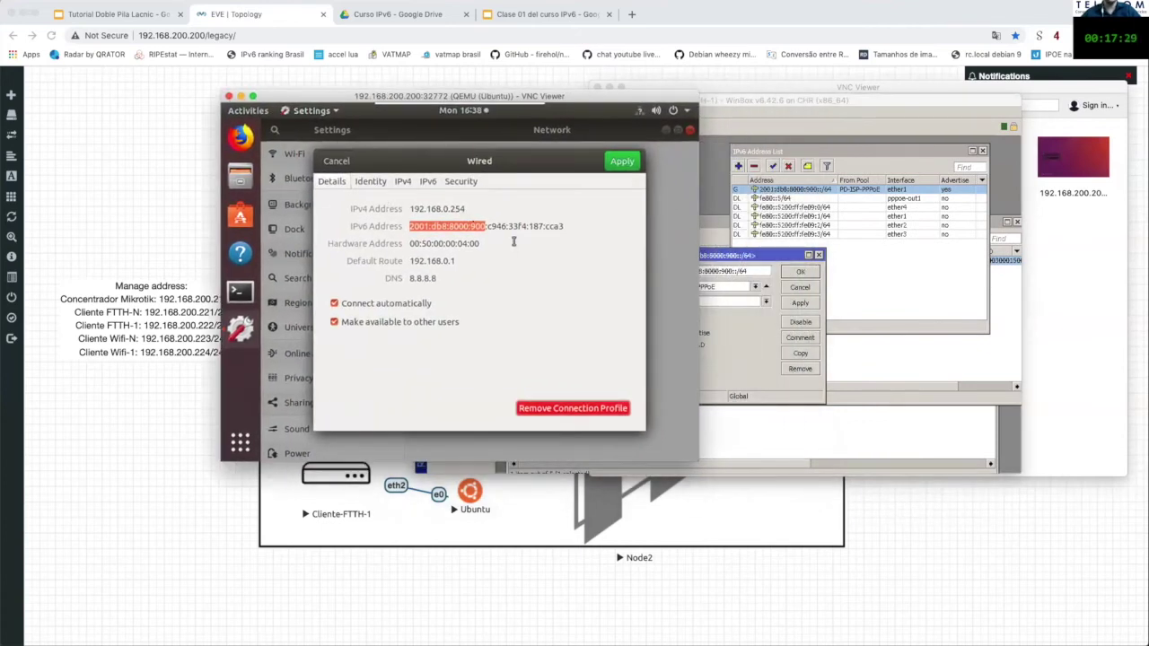
pyautogui.moveTo(487, 226); pyautogui.dragTo(579, 221)
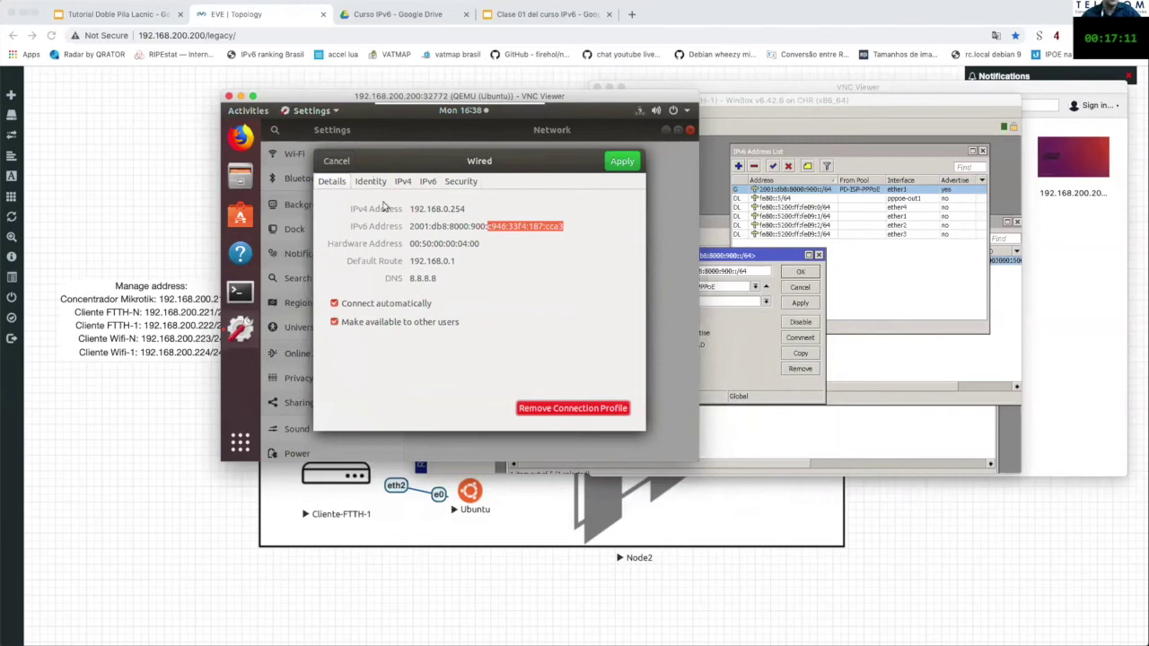
pyautogui.moveTo(411, 209); pyautogui.dragTo(465, 209)
pyautogui.moveTo(456, 261); pyautogui.dragTo(429, 260)
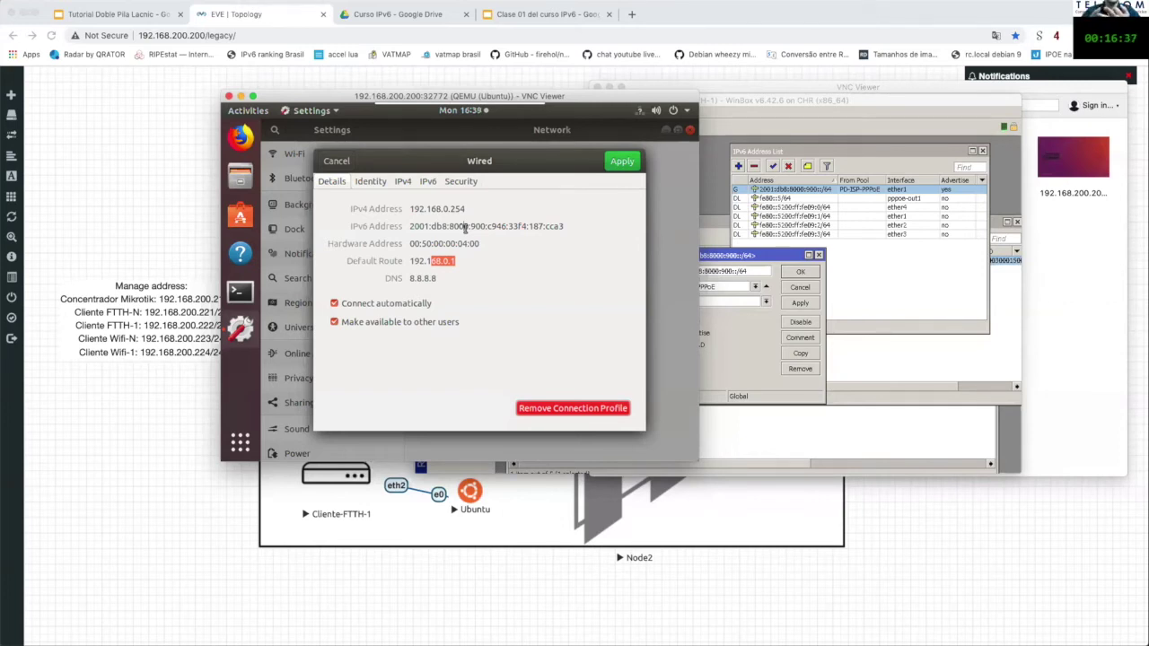
# Step: Bring WinBox's IPv6 address entry forward beside the Ubuntu wired details
pyautogui.moveTo(772, 255); pyautogui.dragTo(815, 251)
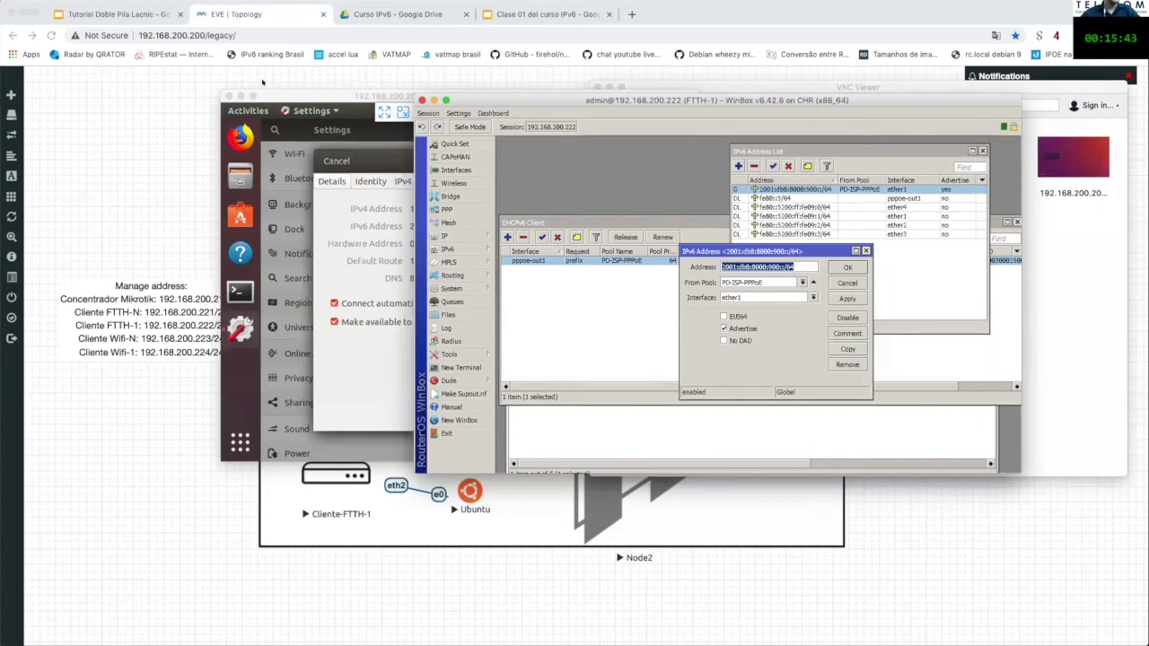
# Step: Hide the Ubuntu console and router windows and launch WinBox via Spotlight
pyautogui.click(230, 95)
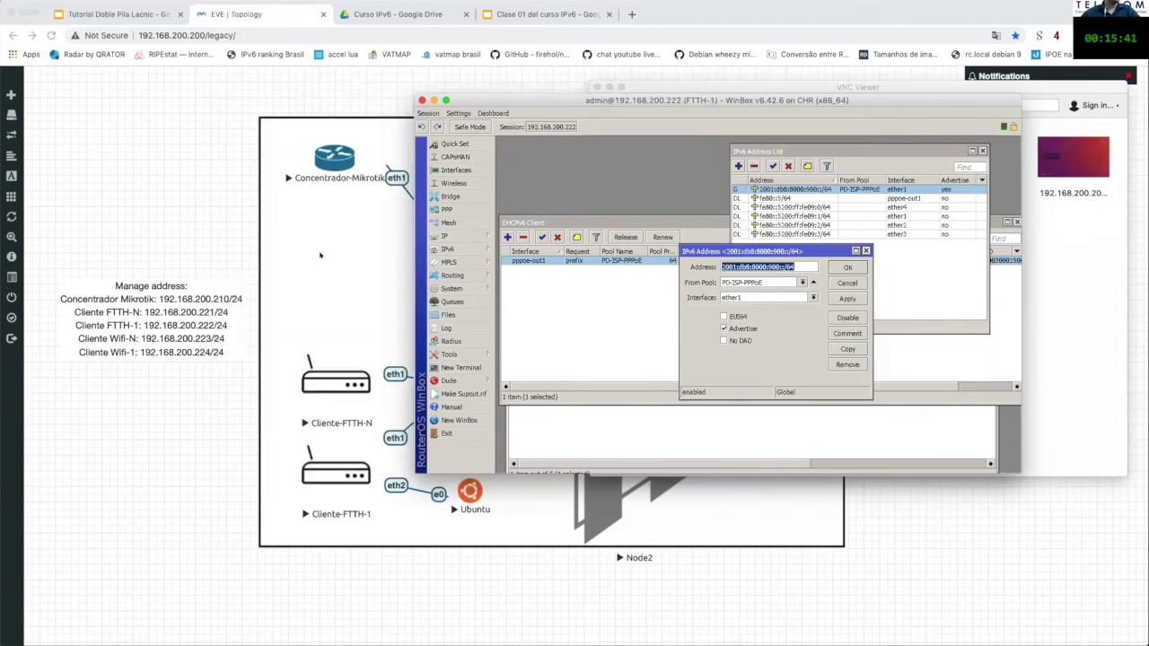
pyautogui.click(923, 521)
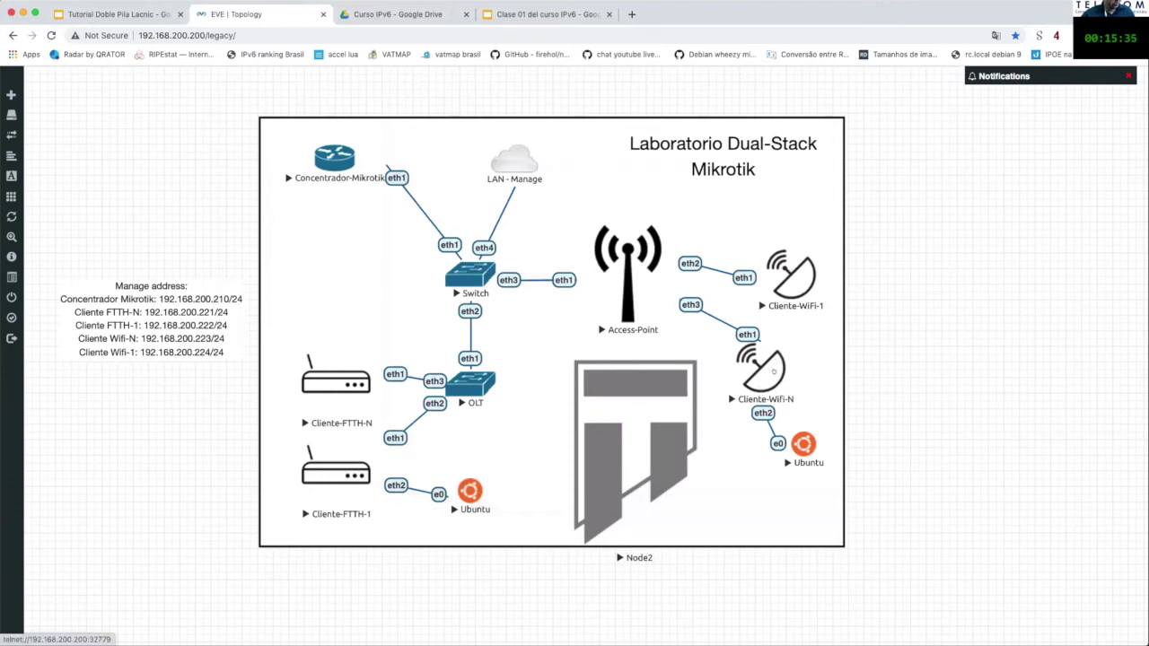
pyautogui.press('super+space')
pyautogui.write('winbox')
pyautogui.press('Return')
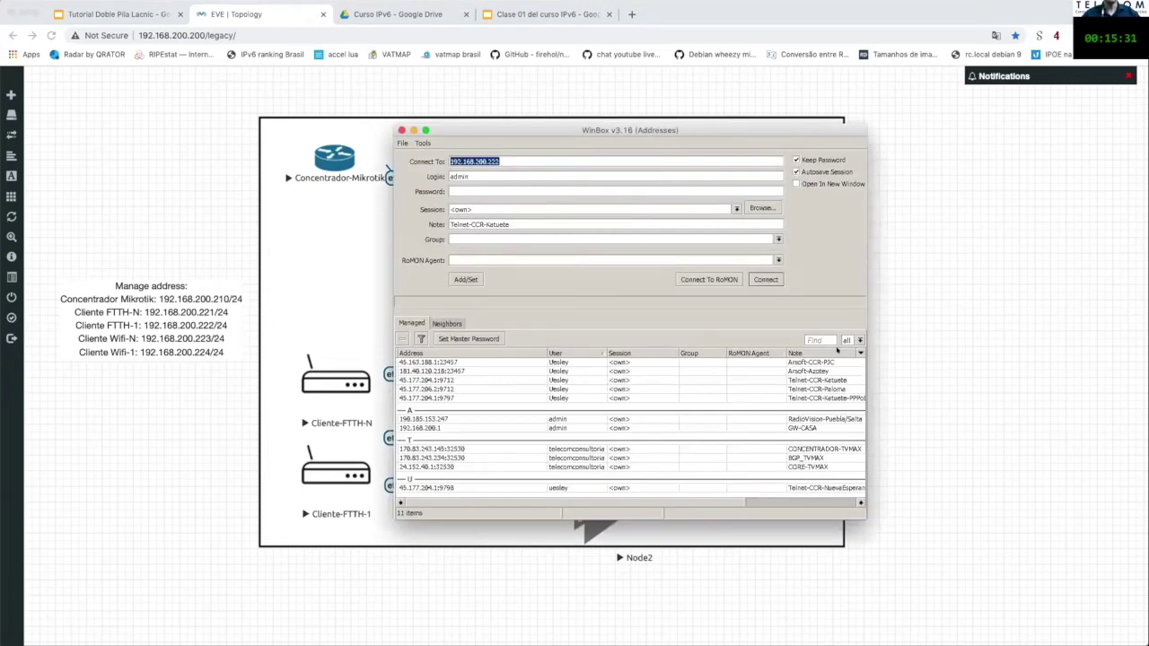
# Step: Connect WinBox to the WiFi-N router at 192.168.200.223
pyautogui.click(564, 157)
pyautogui.press('BackSpace')
pyautogui.write('3')
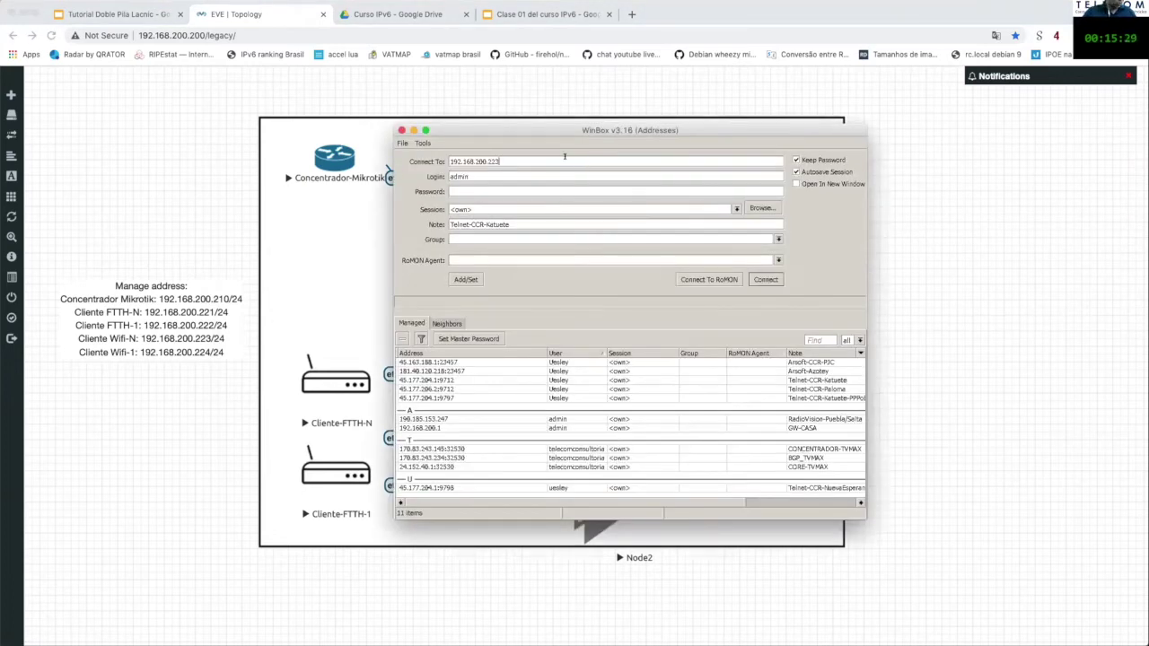
pyautogui.press('Return')
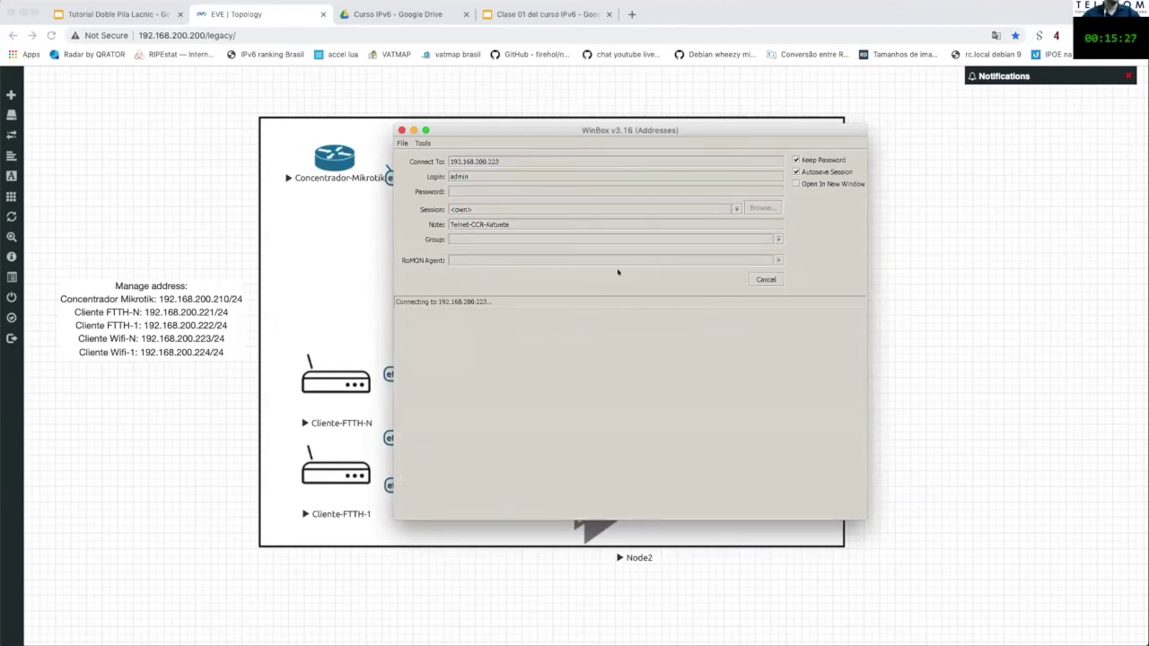
pyautogui.moveTo(543, 132); pyautogui.dragTo(567, 118)
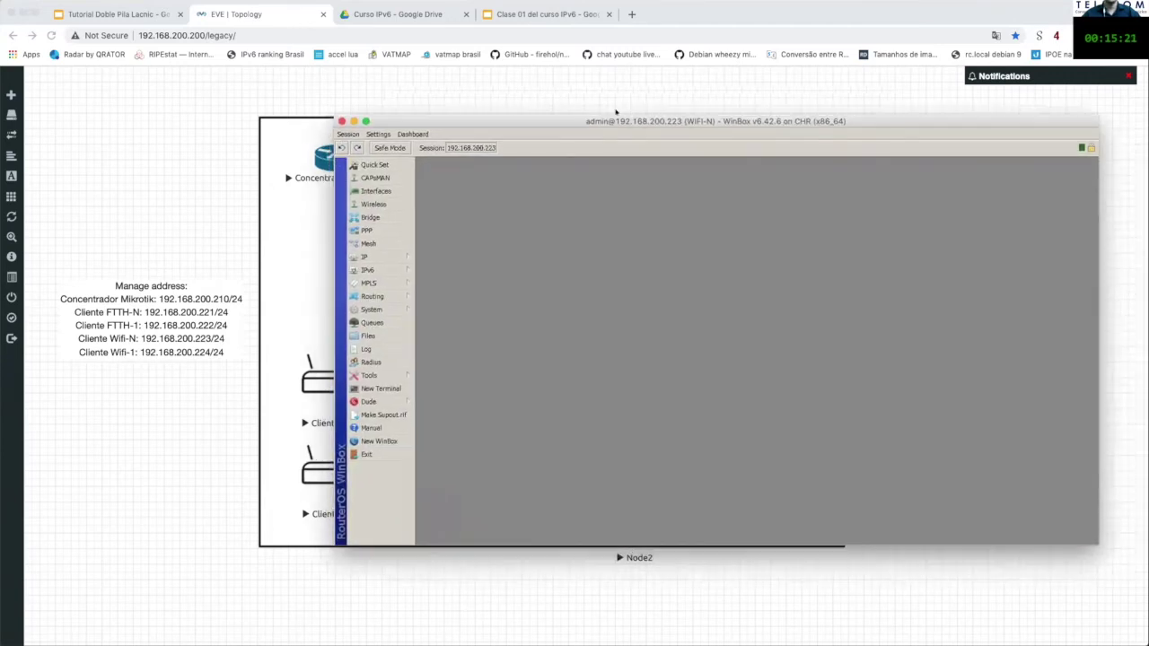
# Step: Check the pppoe-out1 PPP interface settings and its active connection
pyautogui.click(377, 223)
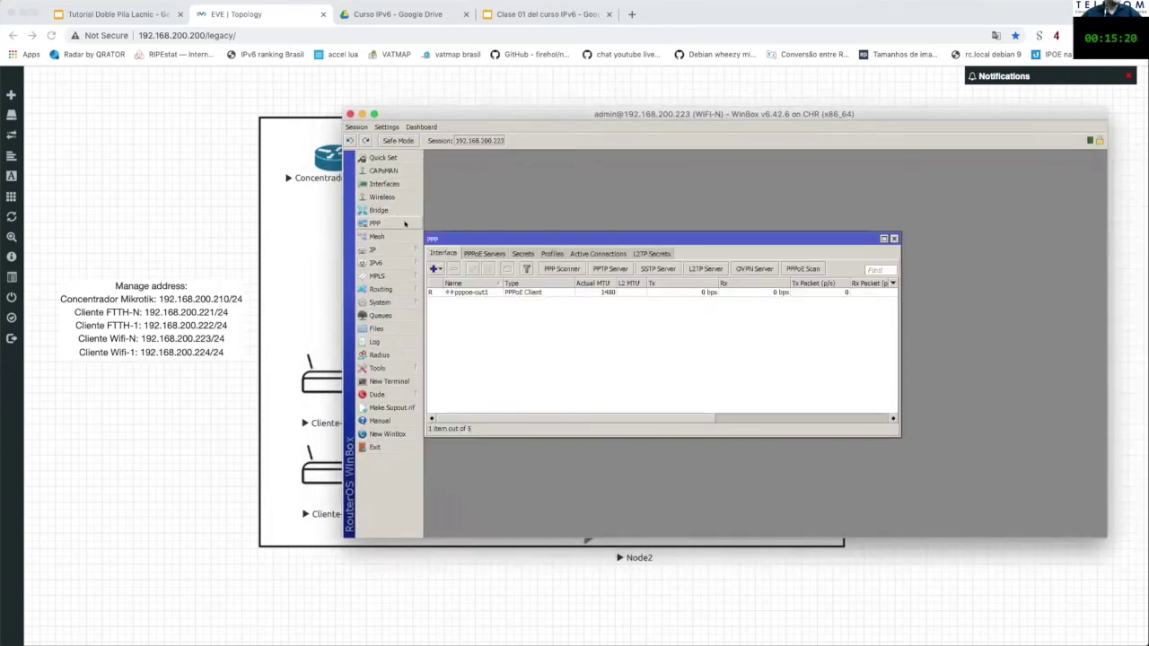
pyautogui.doubleClick(481, 293)
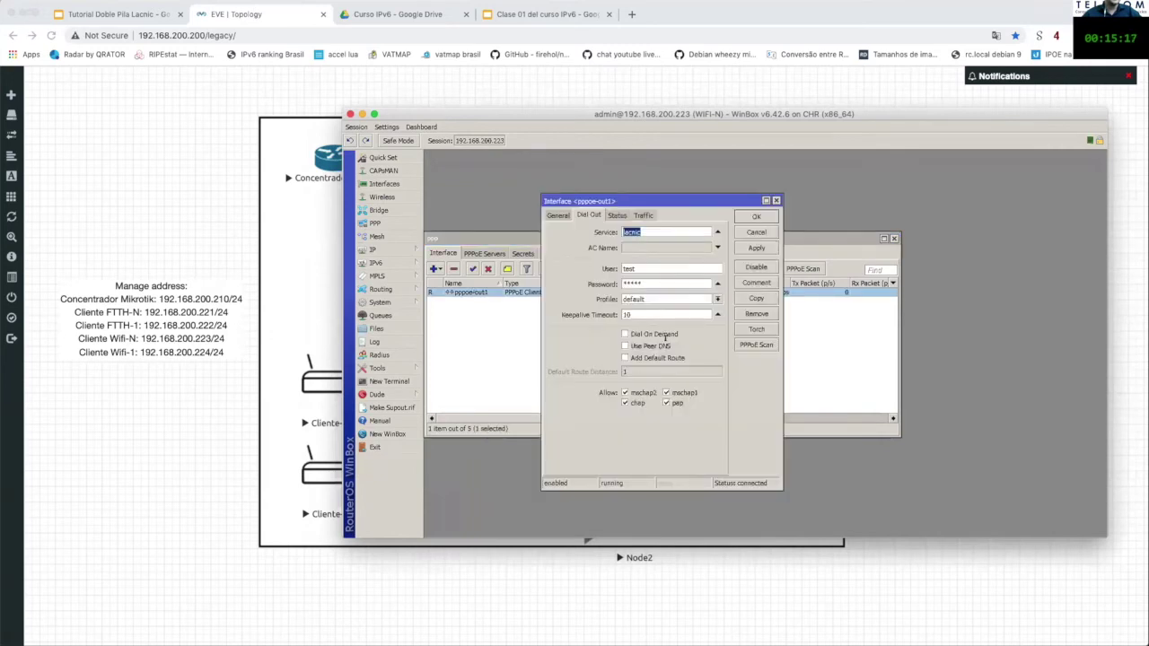
pyautogui.click(776, 200)
pyautogui.click(584, 254)
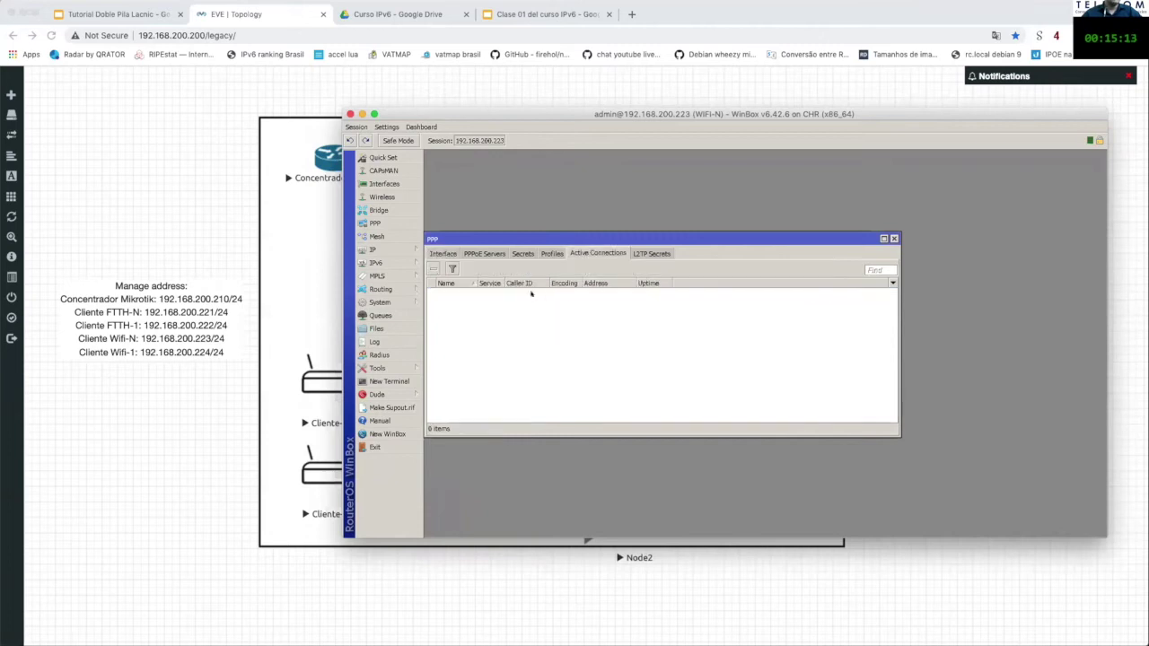
pyautogui.click(443, 253)
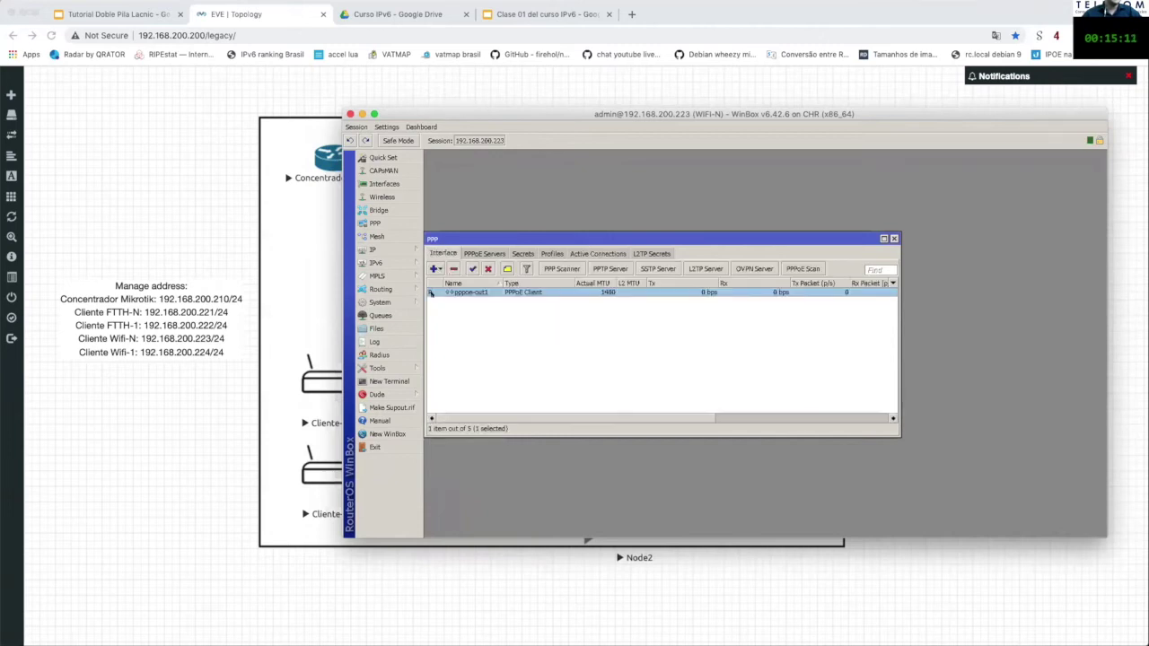
# Step: Open the IPv6 DHCPv6 client list and select the pppoe-out1 entry
pyautogui.click(397, 263)
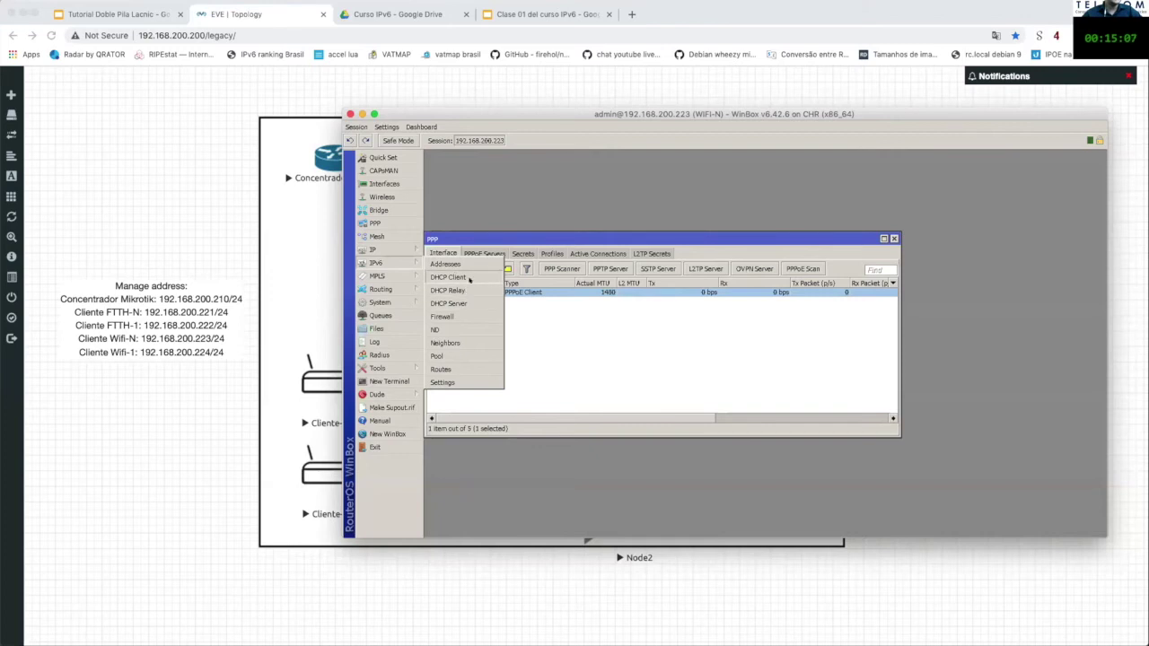
pyautogui.click(448, 277)
pyautogui.click(660, 212)
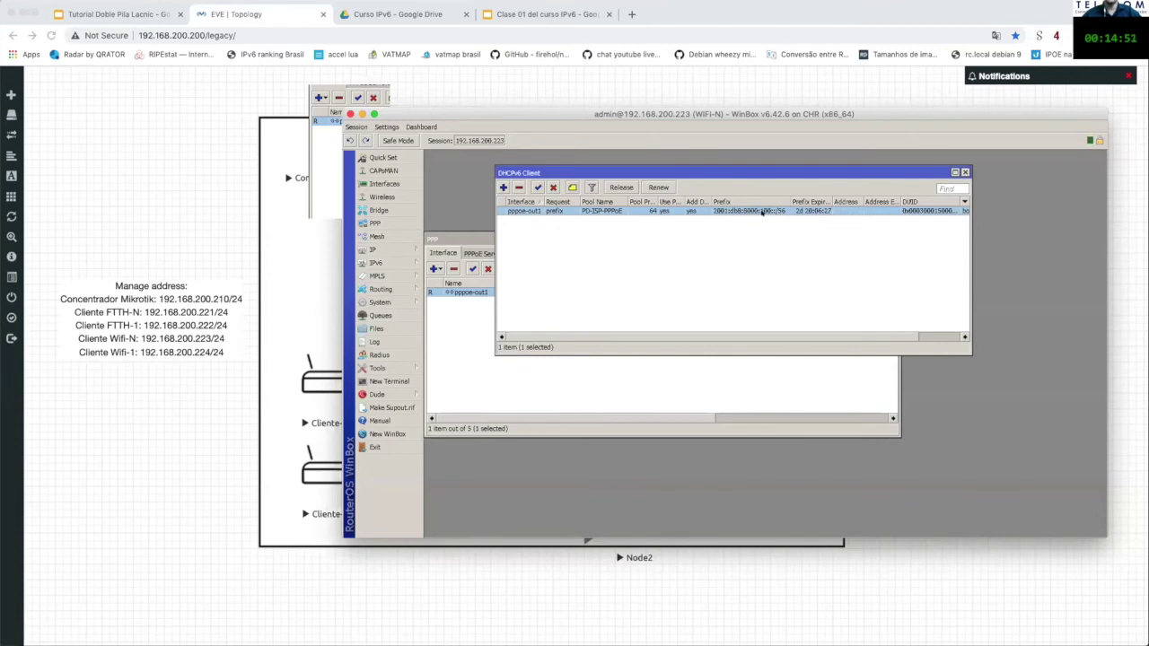
# Step: Place the 2001:db8:8000:100::/64 address beside the DHCPv6 list and disable pppoe-out1's client
pyautogui.click(381, 262)
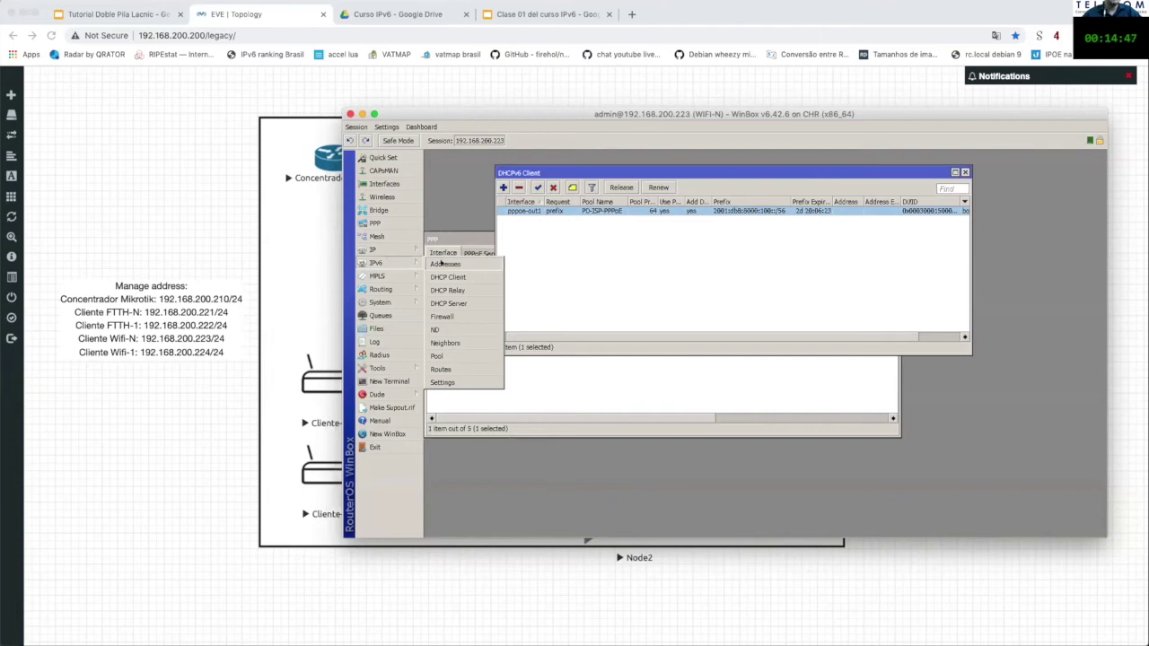
pyautogui.click(444, 264)
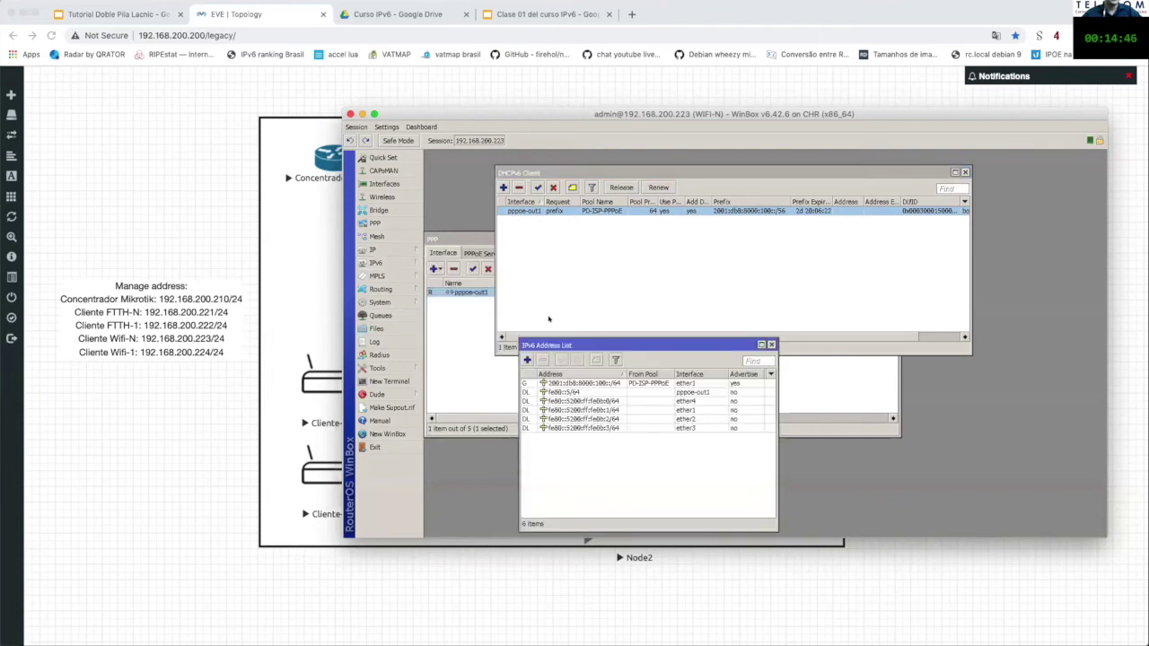
pyautogui.doubleClick(577, 381)
pyautogui.moveTo(862, 364); pyautogui.dragTo(875, 274)
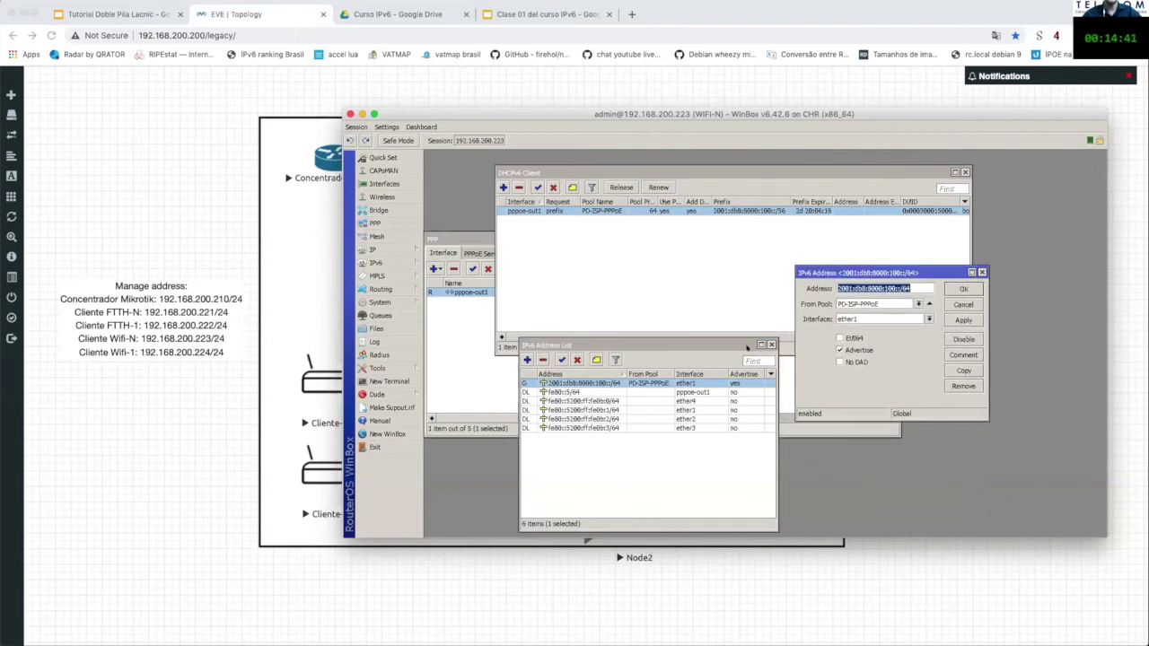
pyautogui.moveTo(746, 347); pyautogui.dragTo(725, 324)
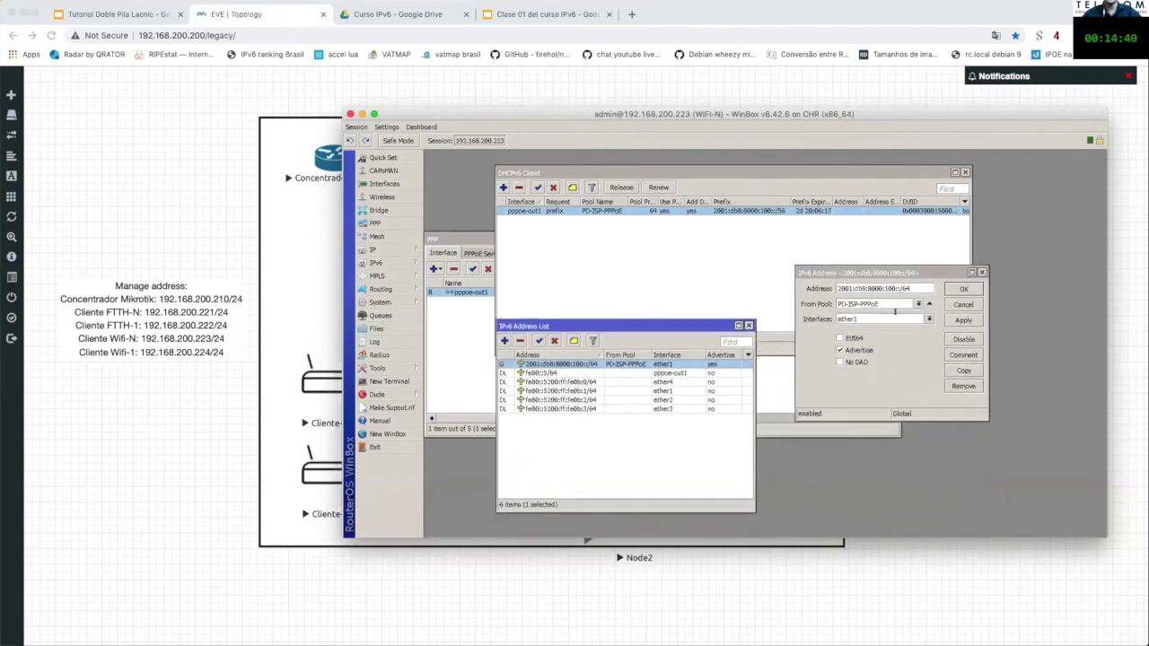
pyautogui.click(885, 266)
pyautogui.click(558, 212)
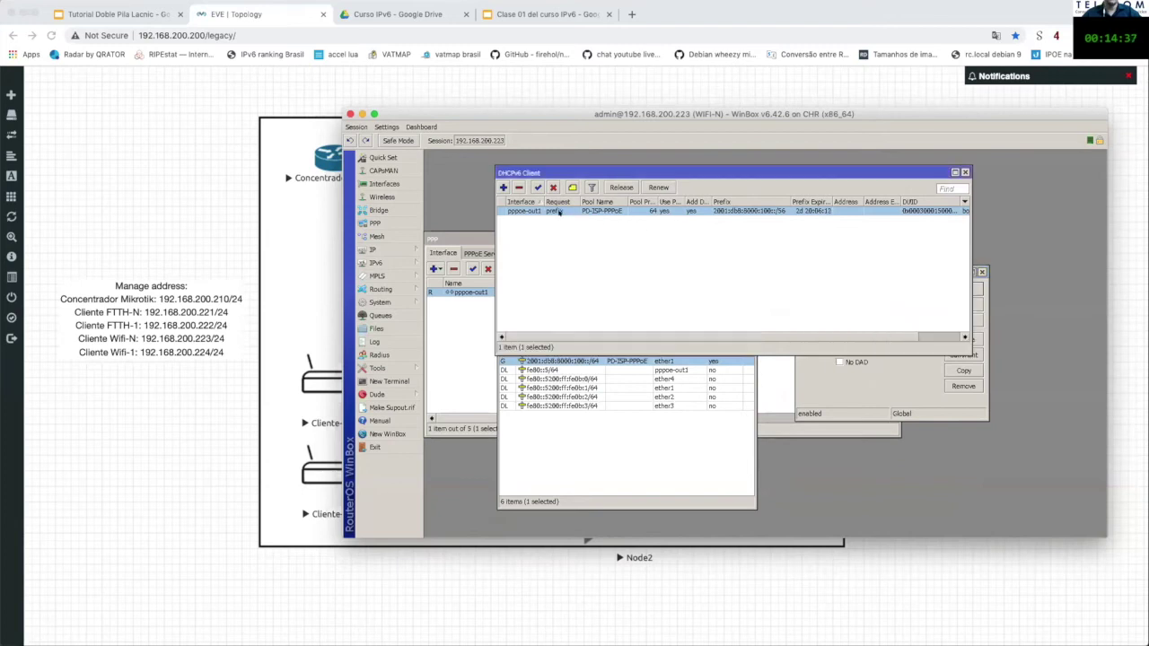
pyautogui.click(889, 386)
pyautogui.click(684, 353)
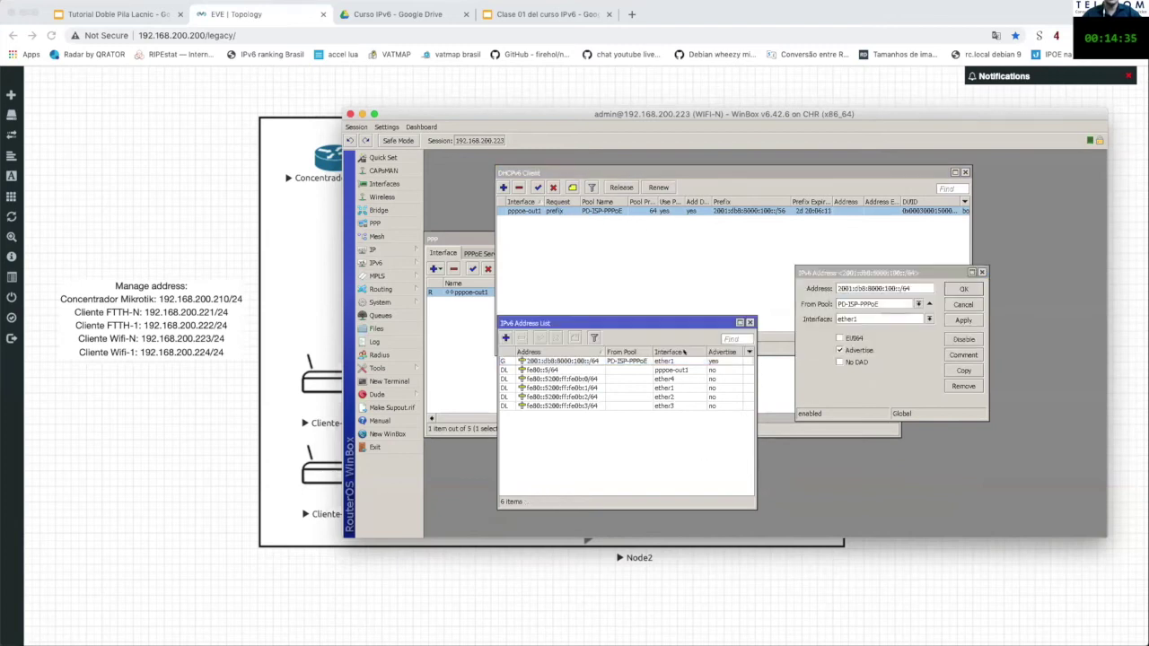
pyautogui.moveTo(678, 314); pyautogui.dragTo(666, 357)
pyautogui.moveTo(885, 272); pyautogui.dragTo(882, 362)
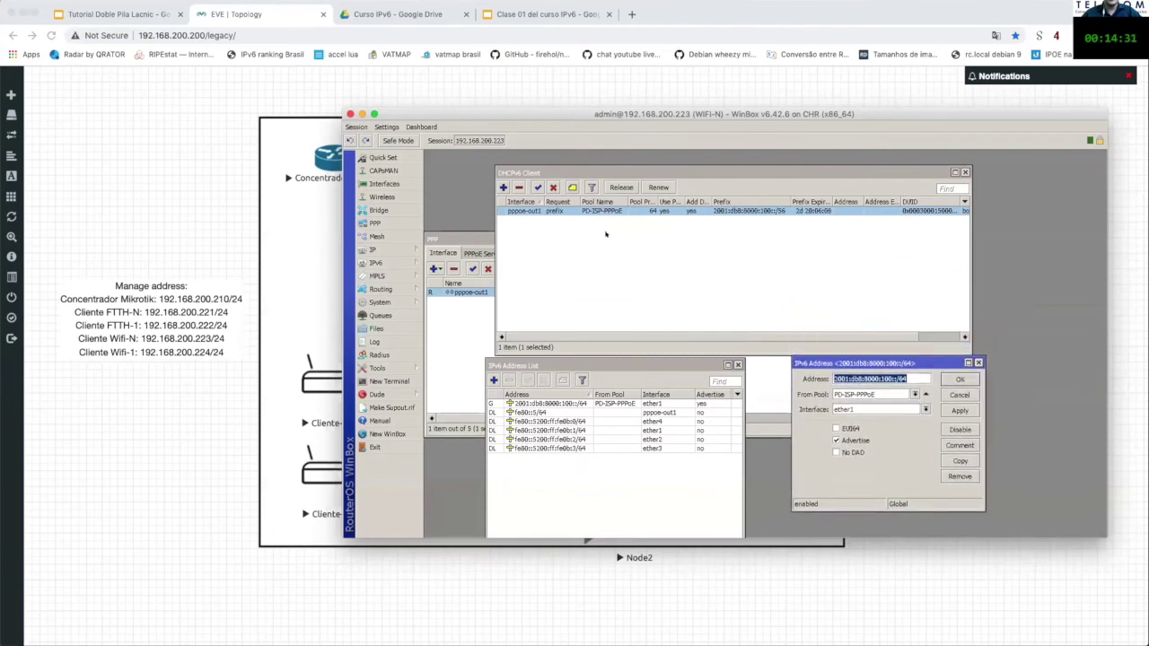
pyautogui.click(566, 214)
# Step: Disable pppoe-out1's DHCPv6 client, inspect ether1's ::/64 pool error, then re-enable the client
pyautogui.click(553, 187)
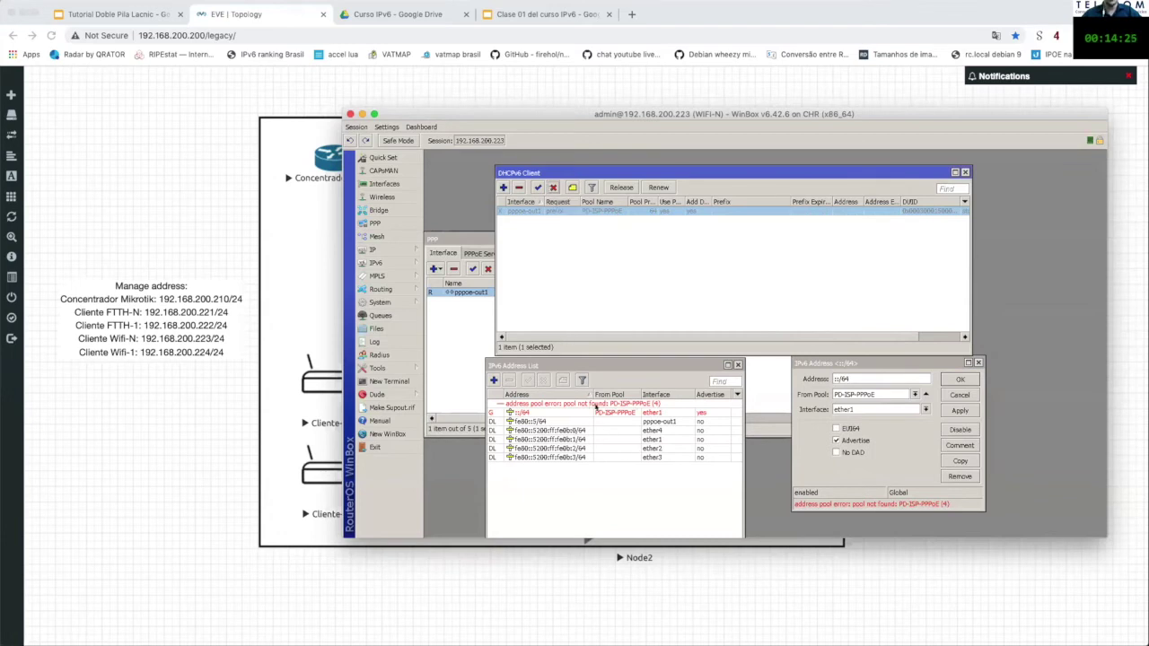
pyautogui.click(865, 381)
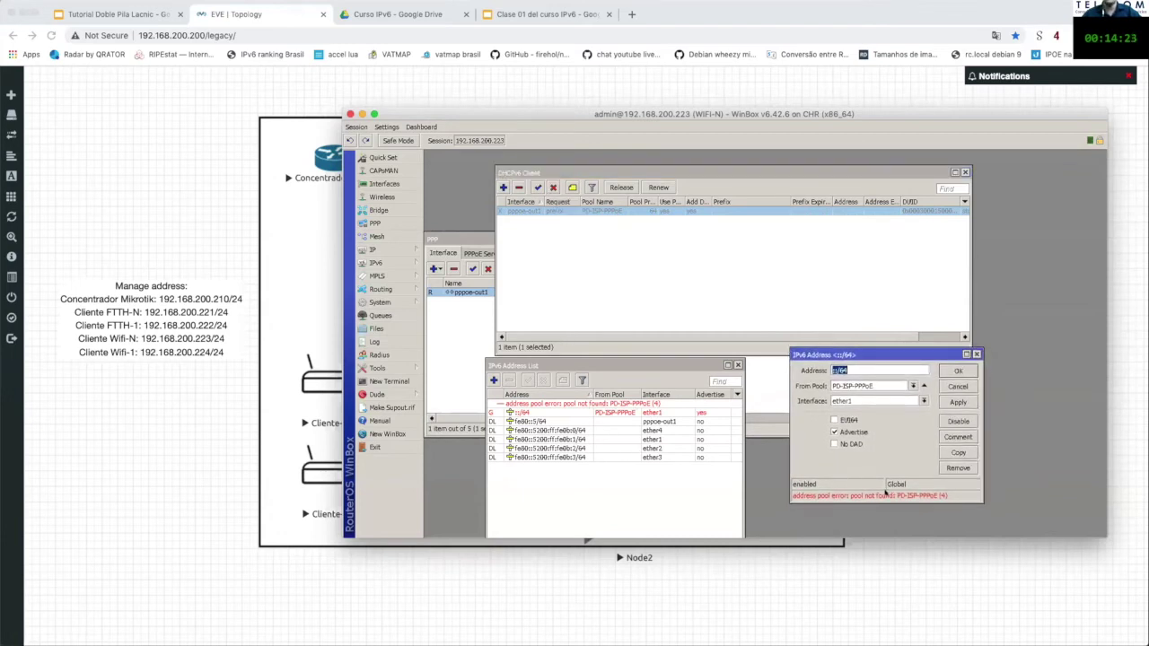
pyautogui.click(870, 369)
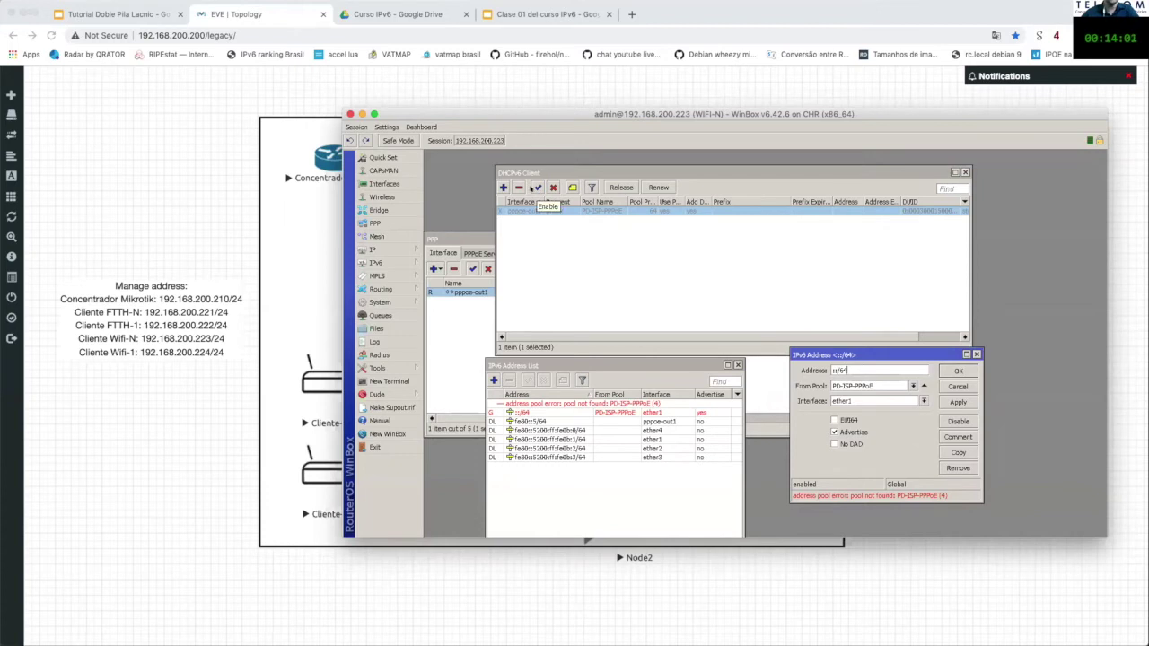
pyautogui.click(536, 188)
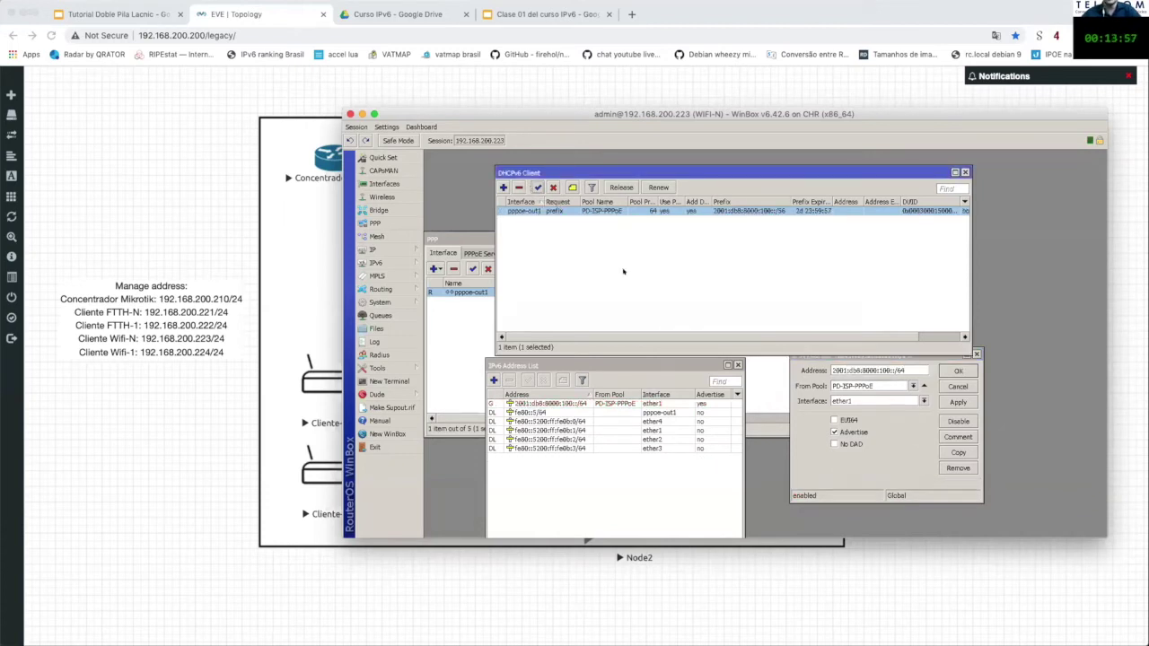
# Step: Nudge the address windows aside and return to the EVE 'Laboratorio Dual-Stack Mikrotik' topology
pyautogui.click(813, 353)
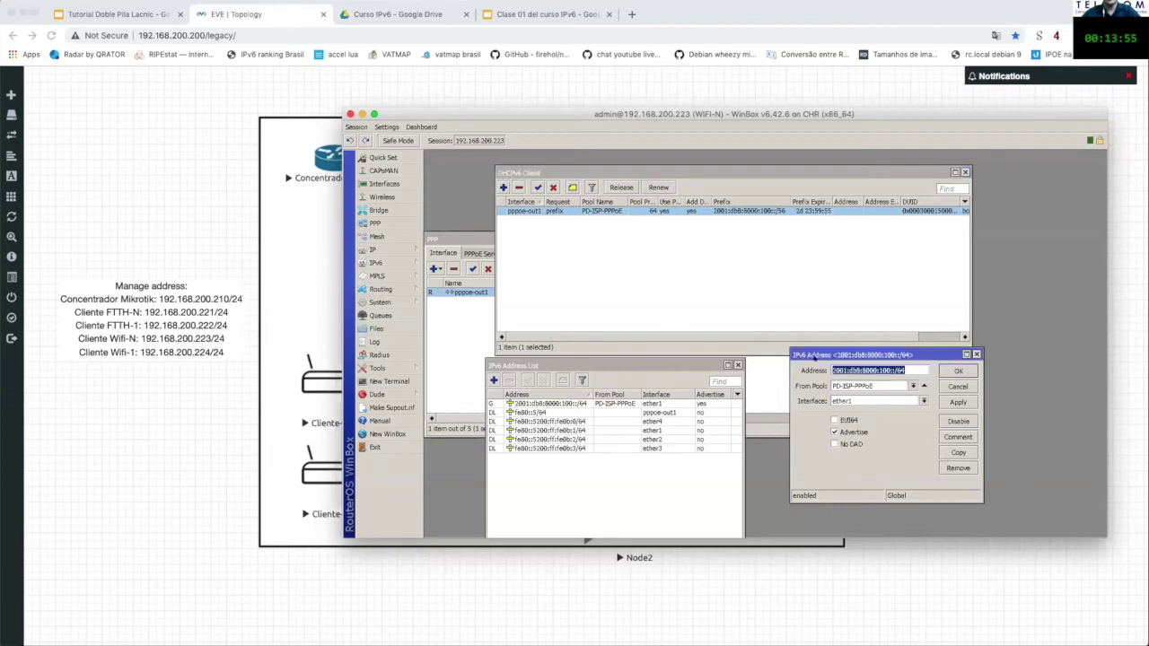
pyautogui.moveTo(813, 353); pyautogui.dragTo(797, 363)
pyautogui.moveTo(666, 359); pyautogui.dragTo(683, 360)
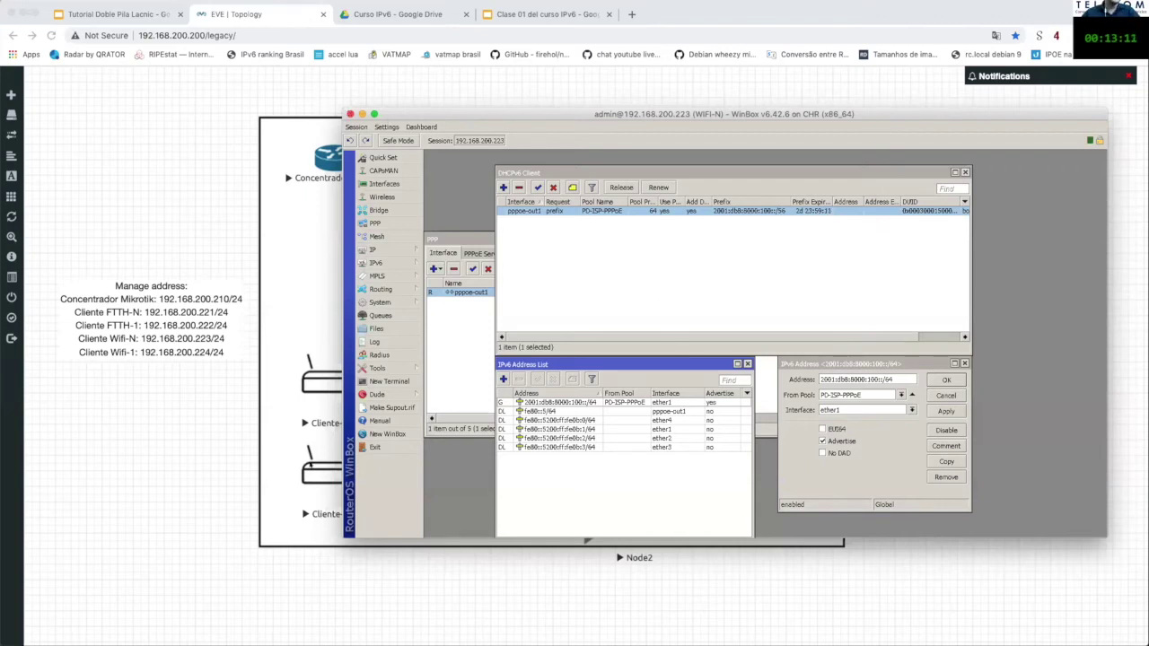
pyautogui.click(585, 541)
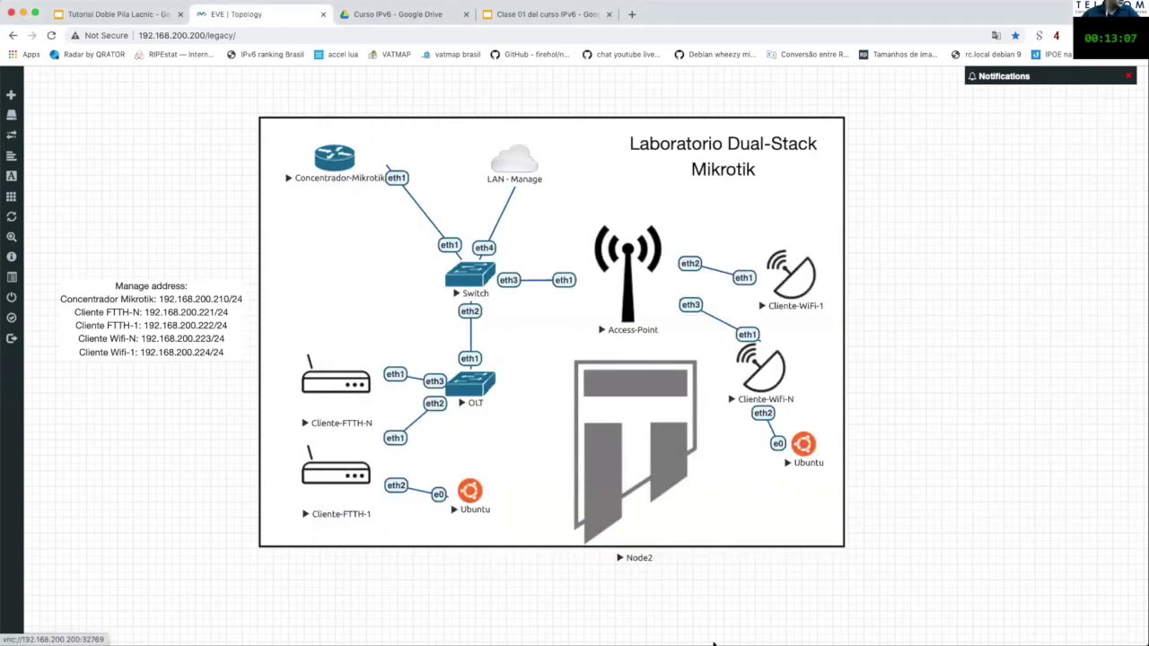
# Step: Open VNC Viewer and connect to the Ubuntu host at 192.168.200.200:32769
pyautogui.moveTo(709, 641)
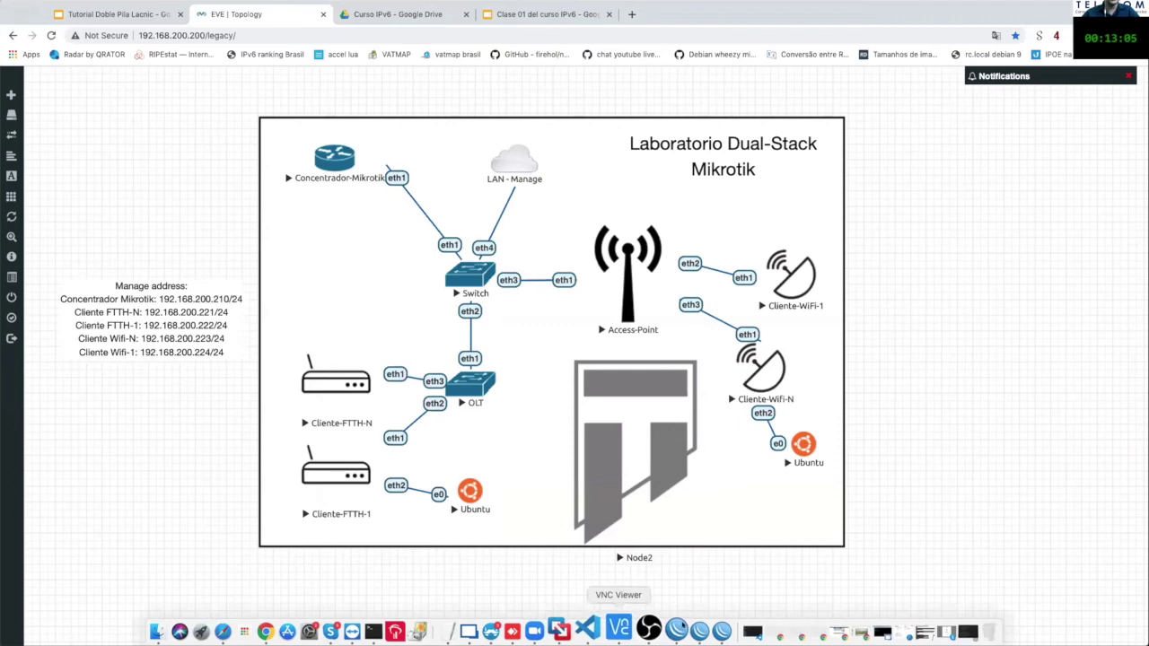
pyautogui.click(682, 631)
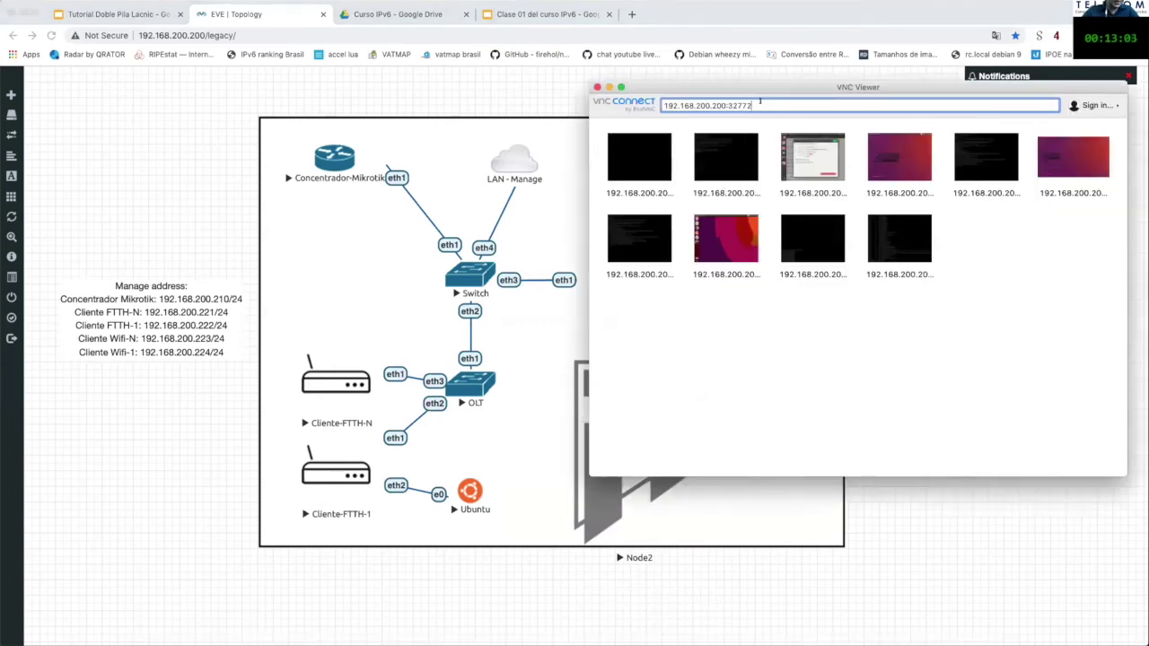
pyautogui.press('BackSpace')
pyautogui.press('BackSpace')
pyautogui.write('69')
pyautogui.press('Return')
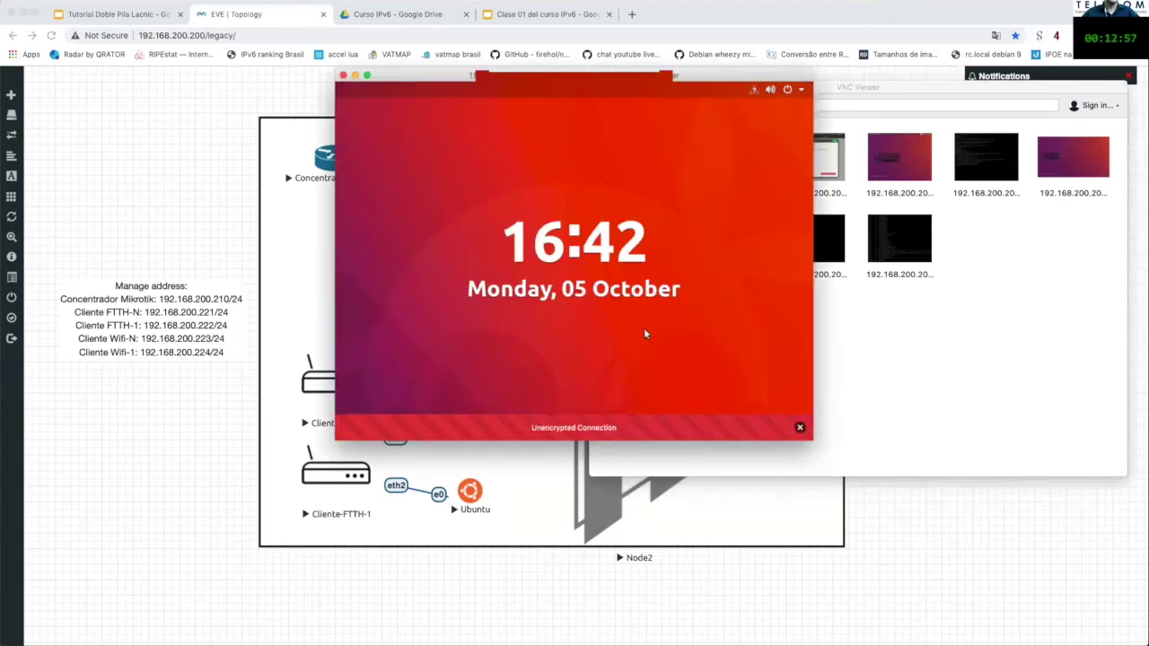
# Step: Sign in to the Ubuntu desktop with the user account's password
pyautogui.click(643, 328)
pyautogui.click(540, 255)
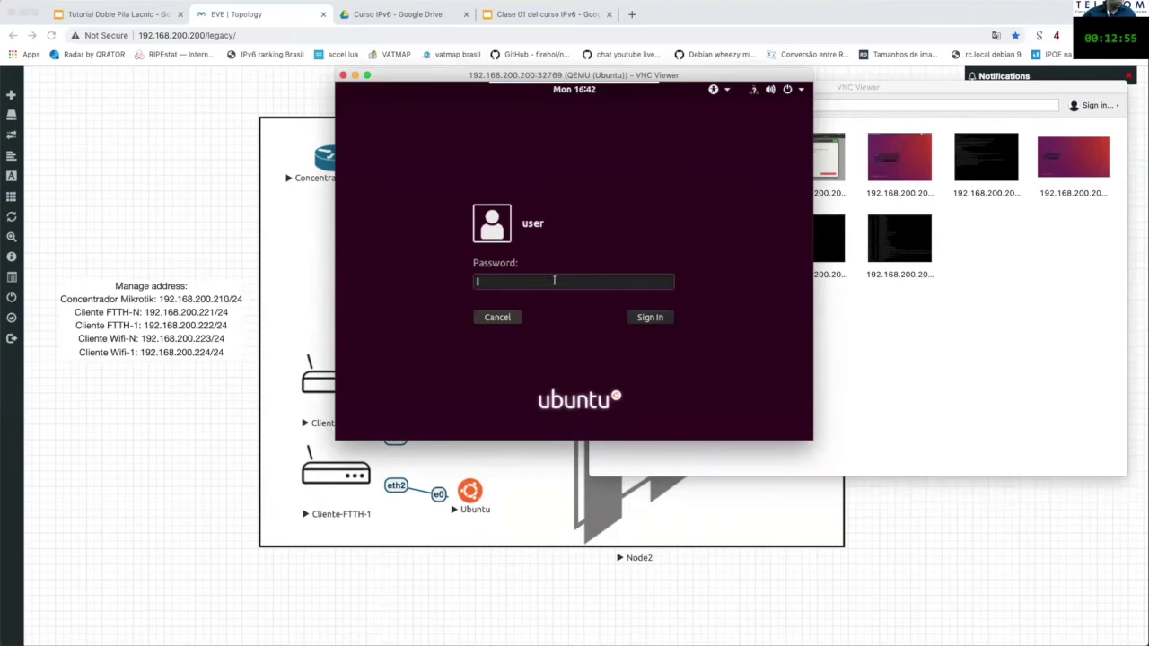
pyautogui.write('*******')
pyautogui.press('Return')
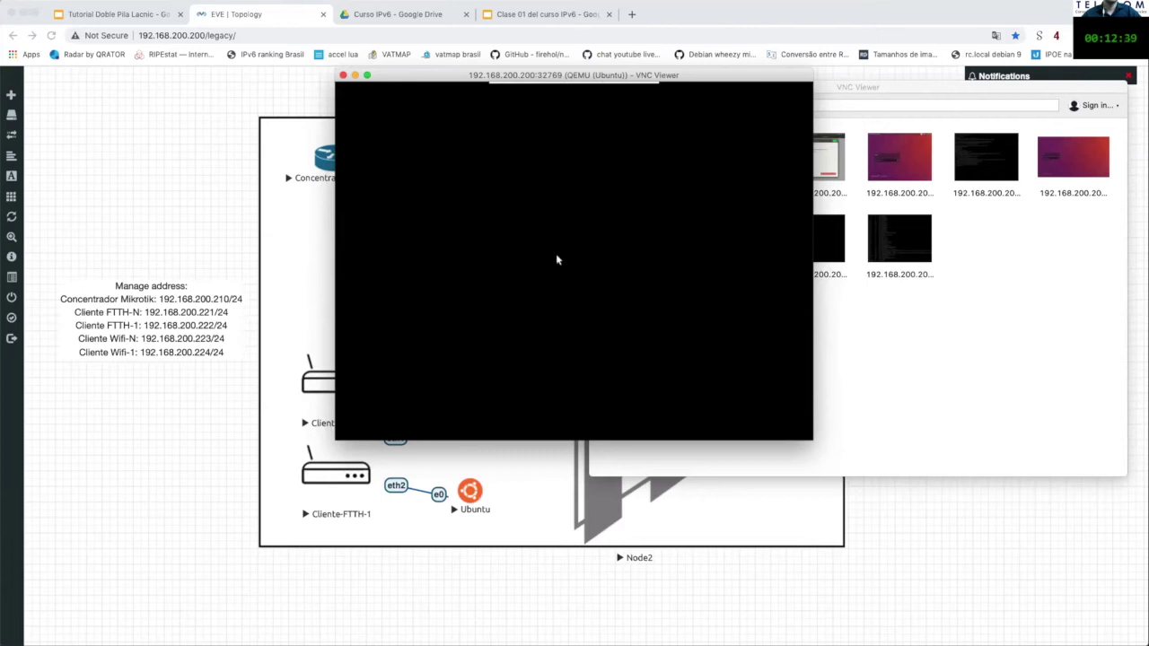
pyautogui.moveTo(575, 87)
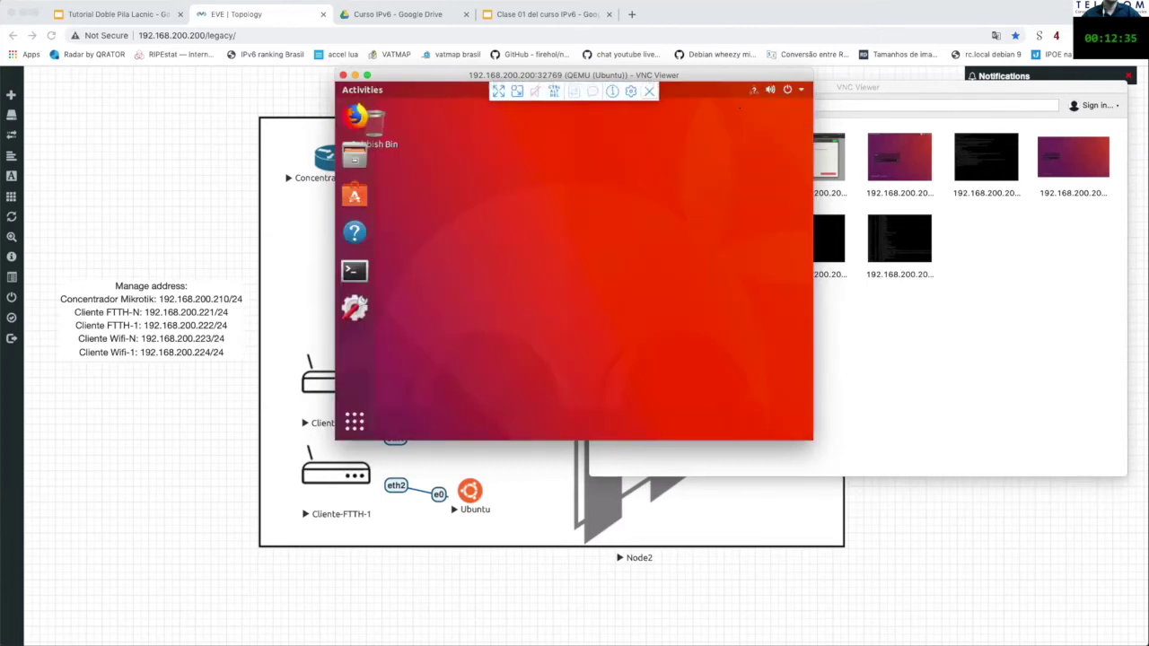
# Step: Open Ubuntu's Wired connection details and highlight the IPv6 address 2001:db8:8000:100:9ca8:75fb:c69f:5799
pyautogui.click(801, 91)
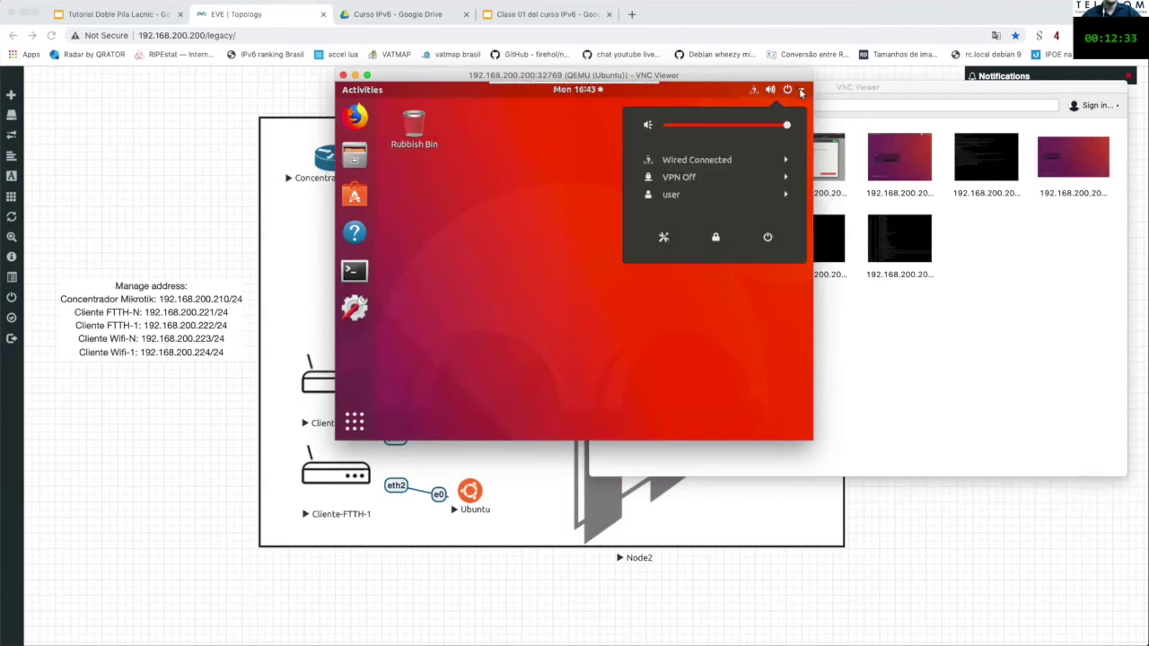
pyautogui.click(785, 162)
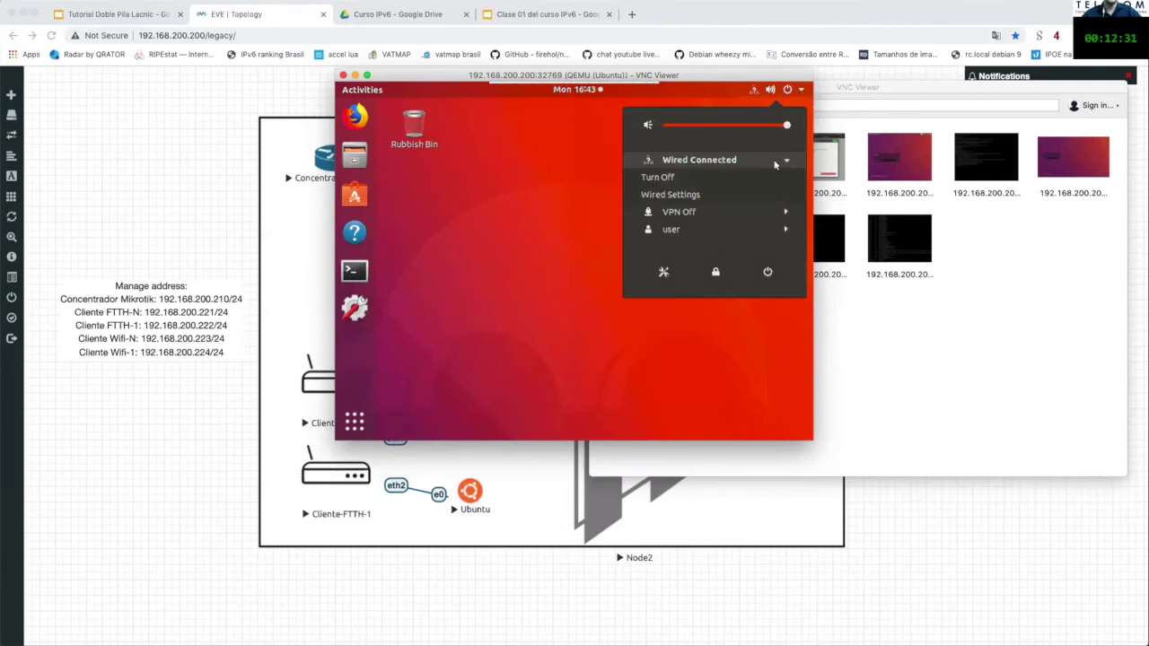
pyautogui.click(681, 196)
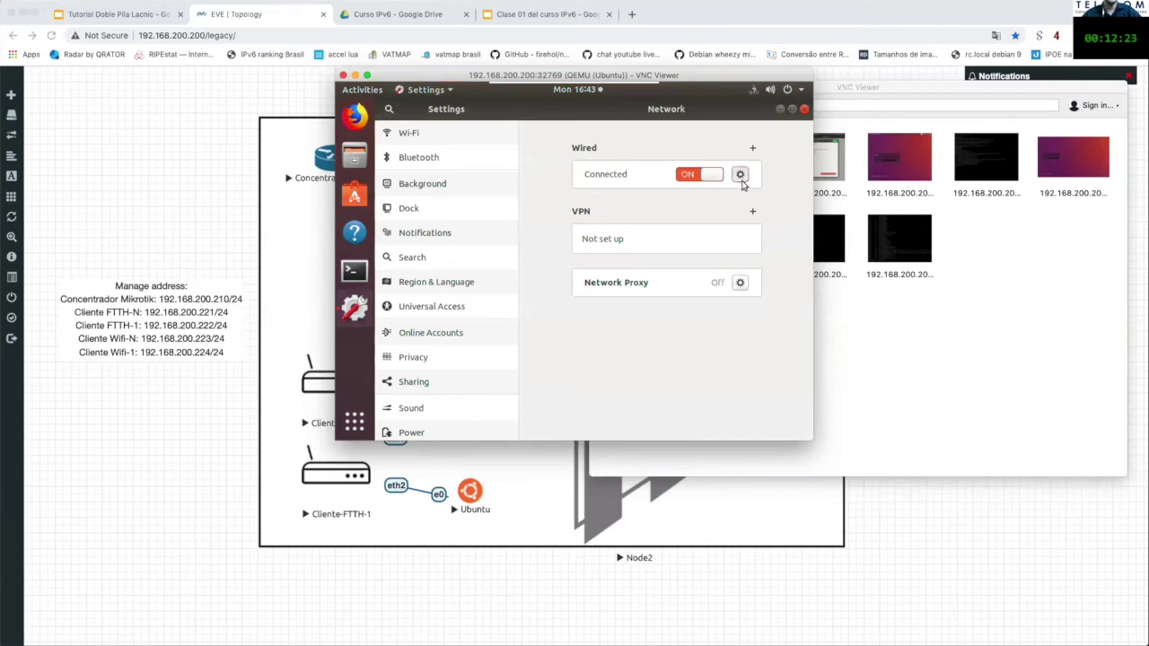
pyautogui.click(740, 175)
pyautogui.moveTo(525, 204); pyautogui.dragTo(740, 205)
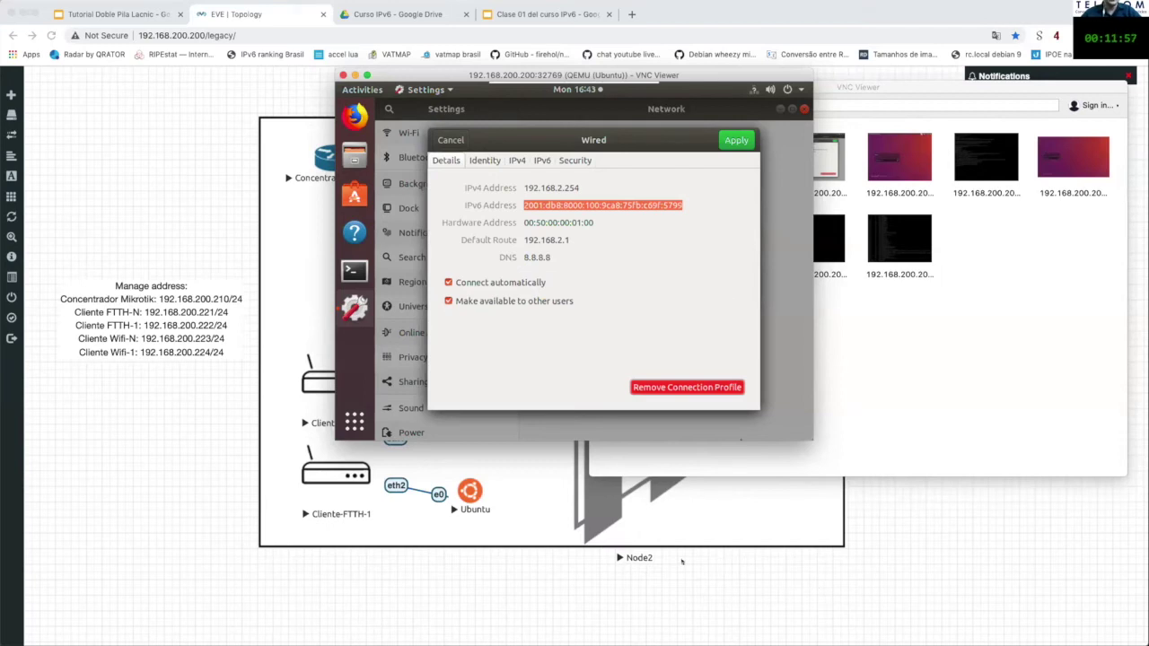
# Step: Bring WinBox back to the front and move the IPv6 Address dialog up and left
pyautogui.moveTo(1059, 632)
pyautogui.click(690, 631)
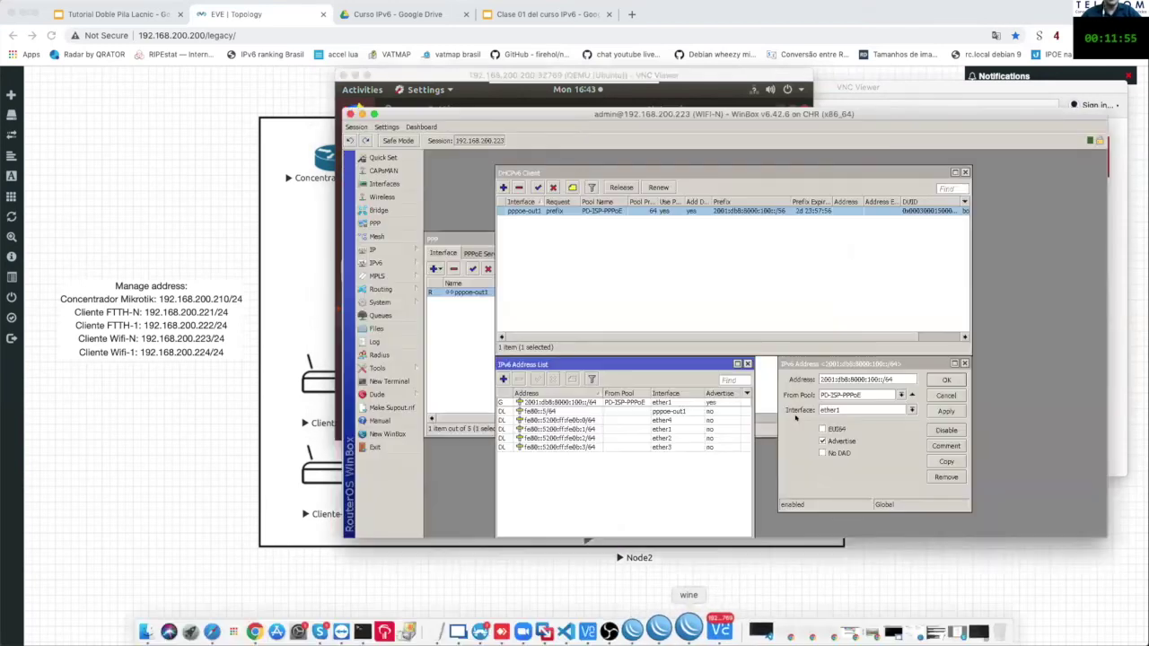
pyautogui.moveTo(824, 438); pyautogui.dragTo(781, 348)
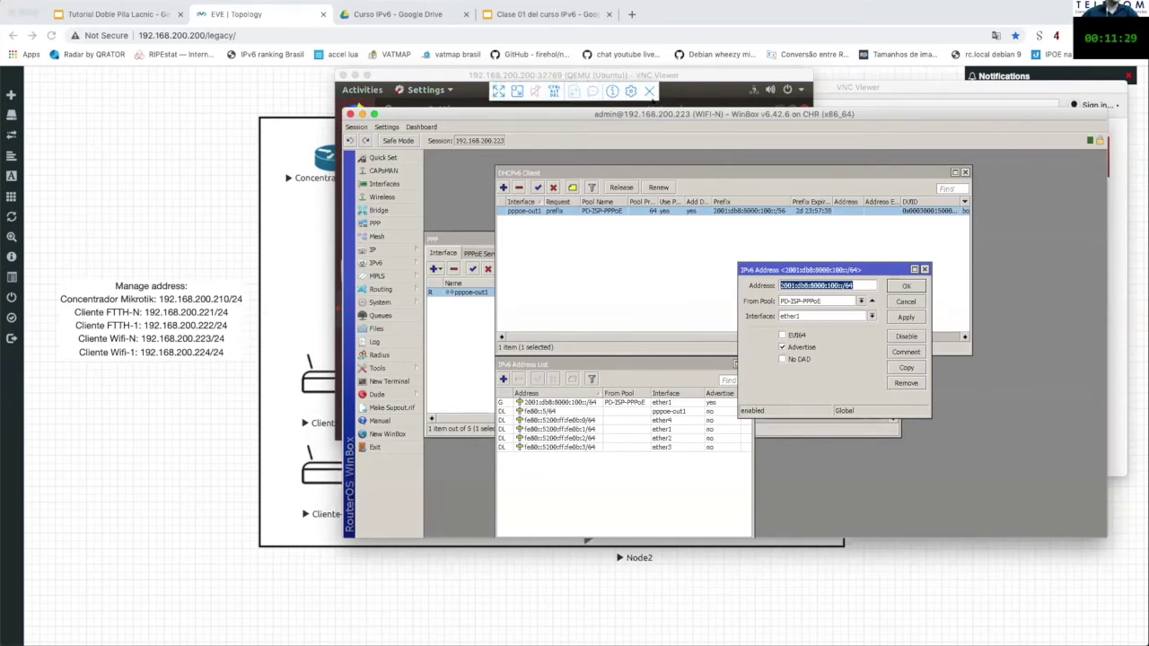
# Step: Present the Tutorial Doble Pila Lacnic slides from the ¿Hay dudas? slide
pyautogui.click(193, 23)
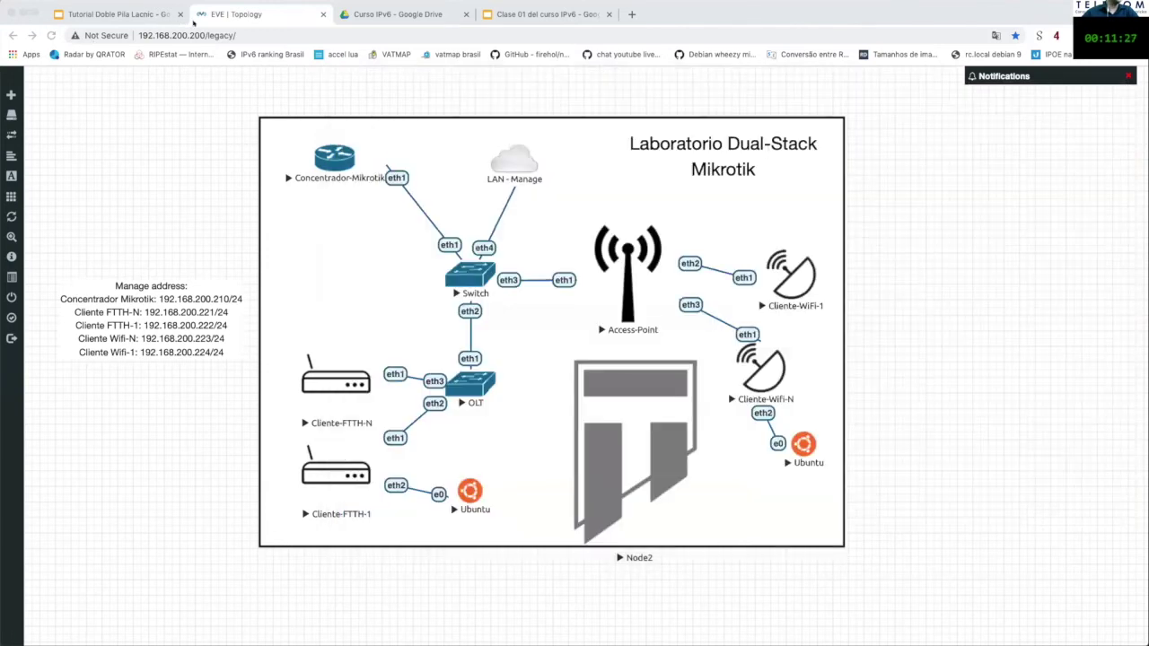
pyautogui.hotkey('ctrl', 'shift', 'Tab')
pyautogui.press('Down')
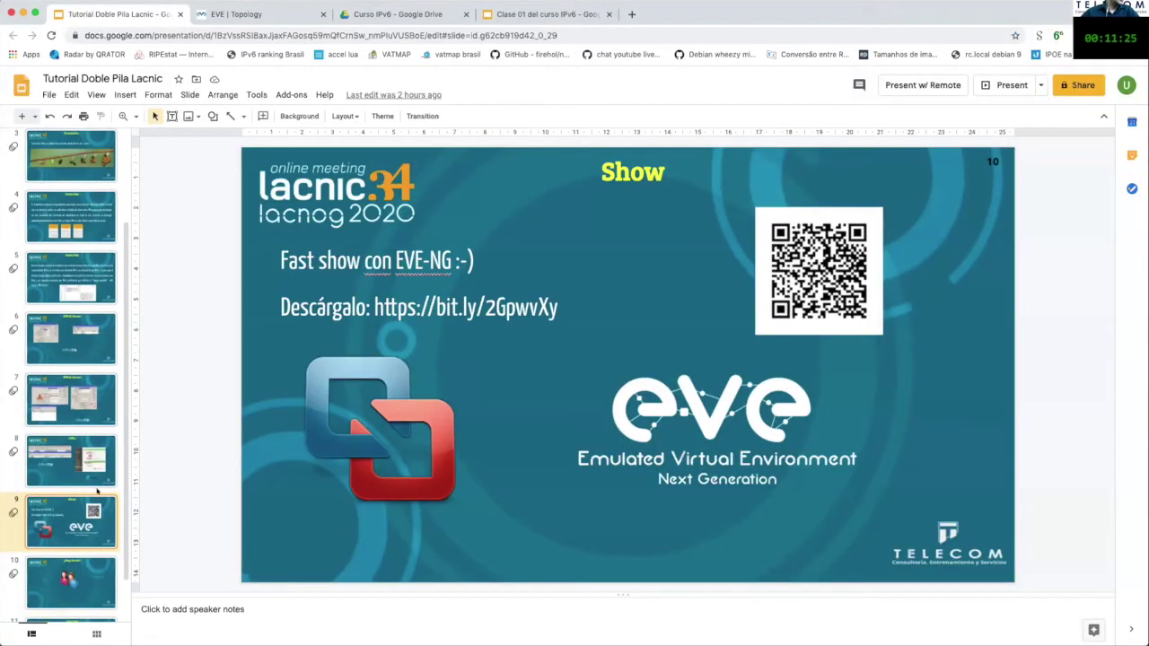
pyautogui.click(1005, 85)
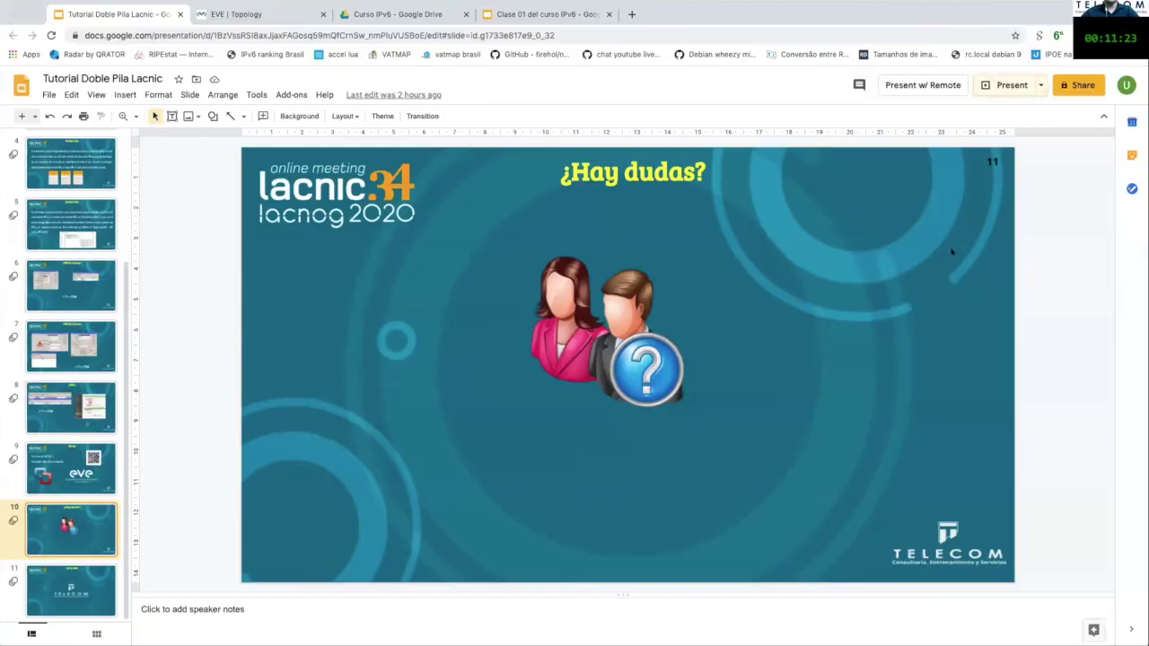
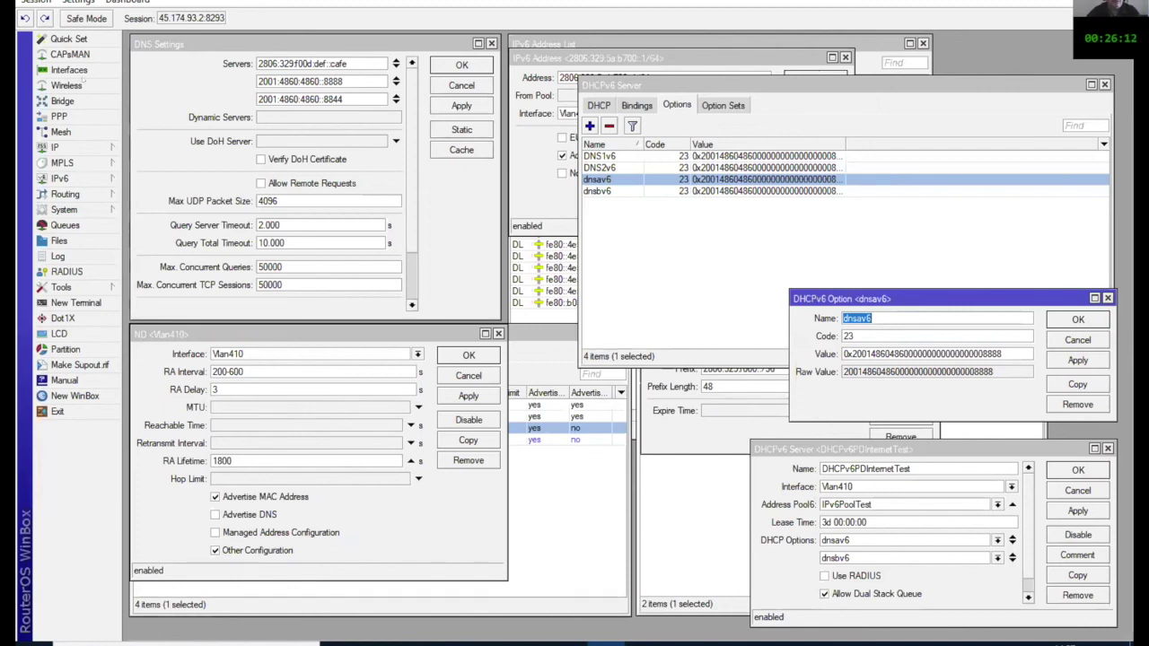
pyautogui.click(69, 70)
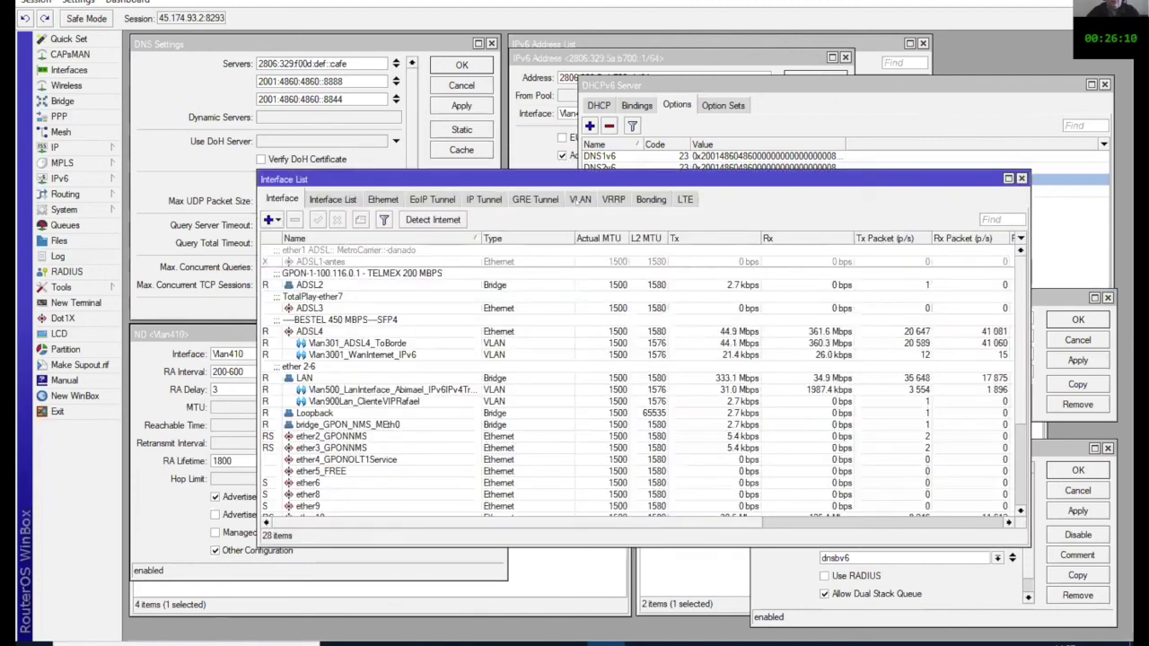
pyautogui.click(579, 198)
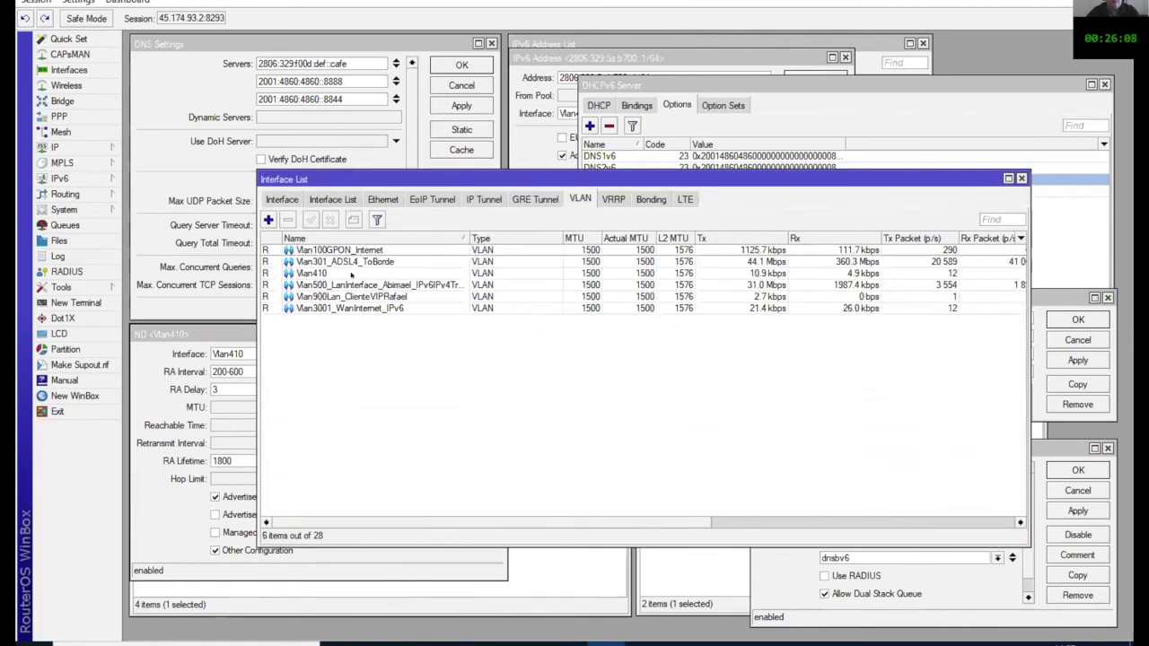
pyautogui.doubleClick(352, 274)
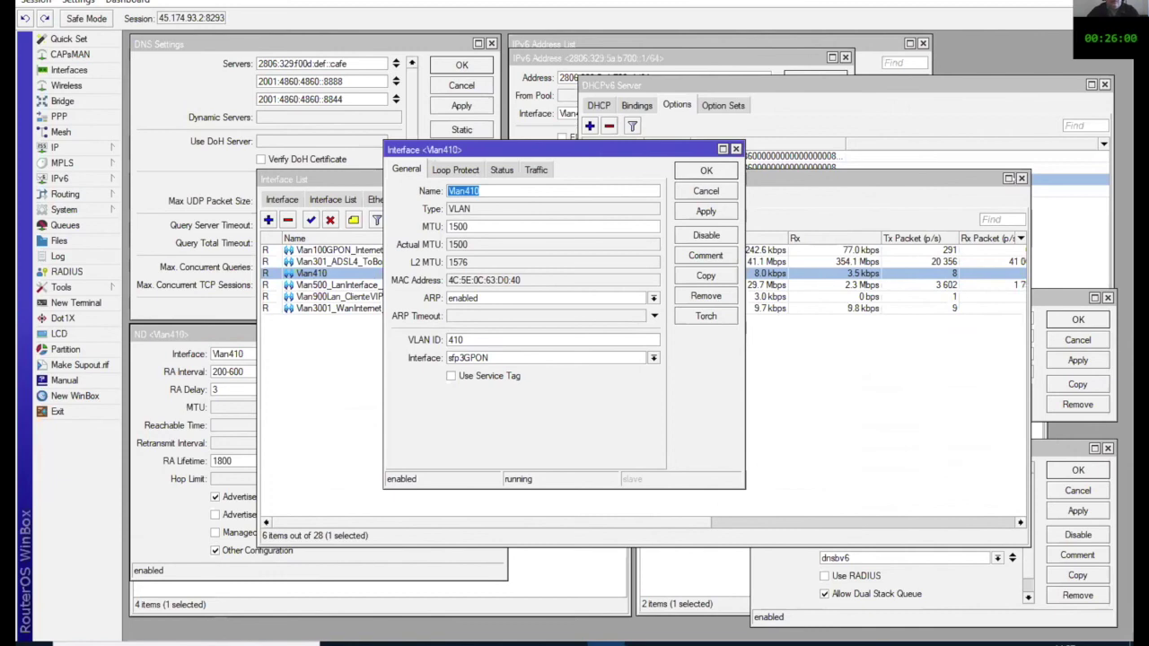
pyautogui.press('Return')
pyautogui.press('Escape')
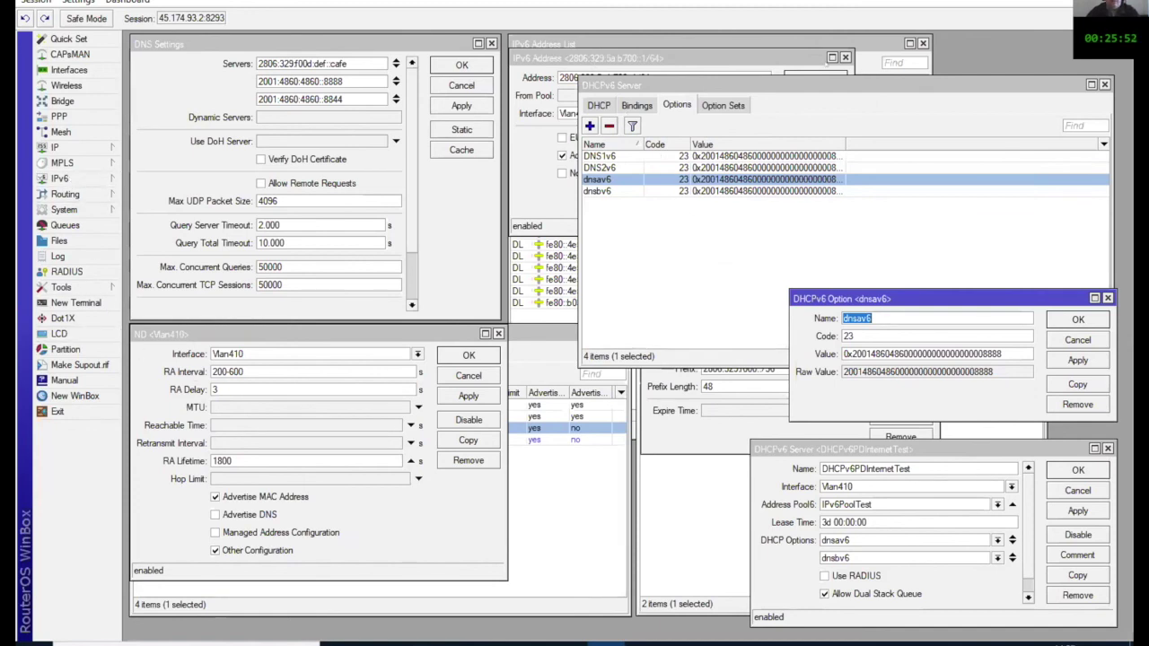
# Step: Review the Vlan410 IPv6 address 2806:329:5a:b700::1/64 and close it with OK
pyautogui.click(650, 77)
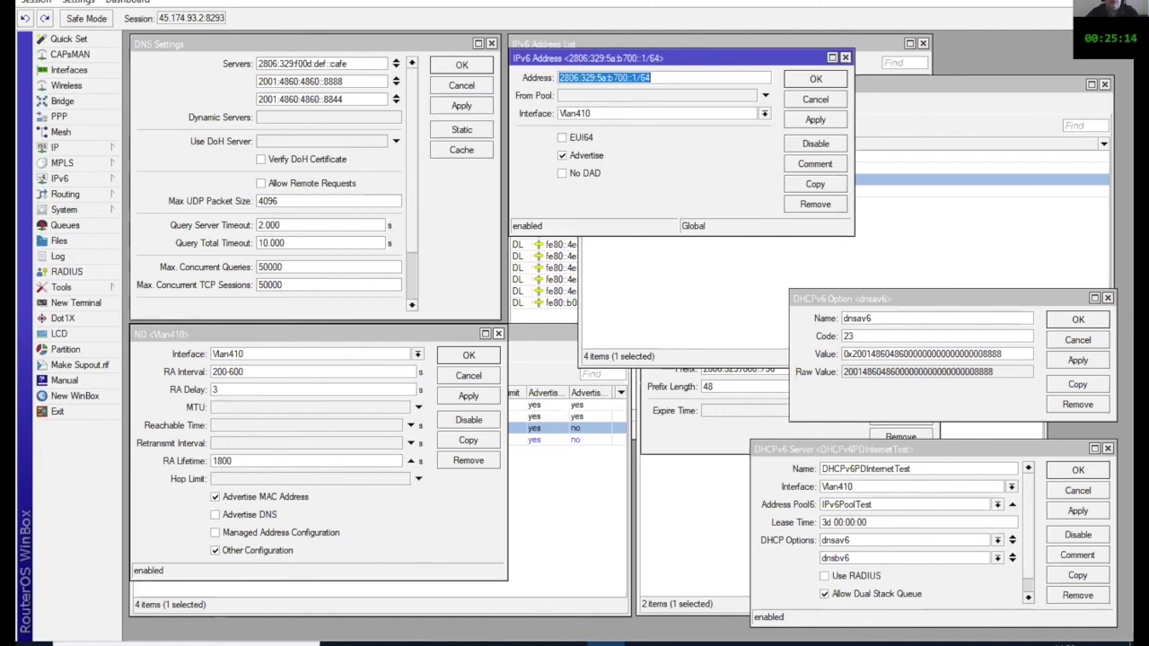
pyautogui.click(651, 77)
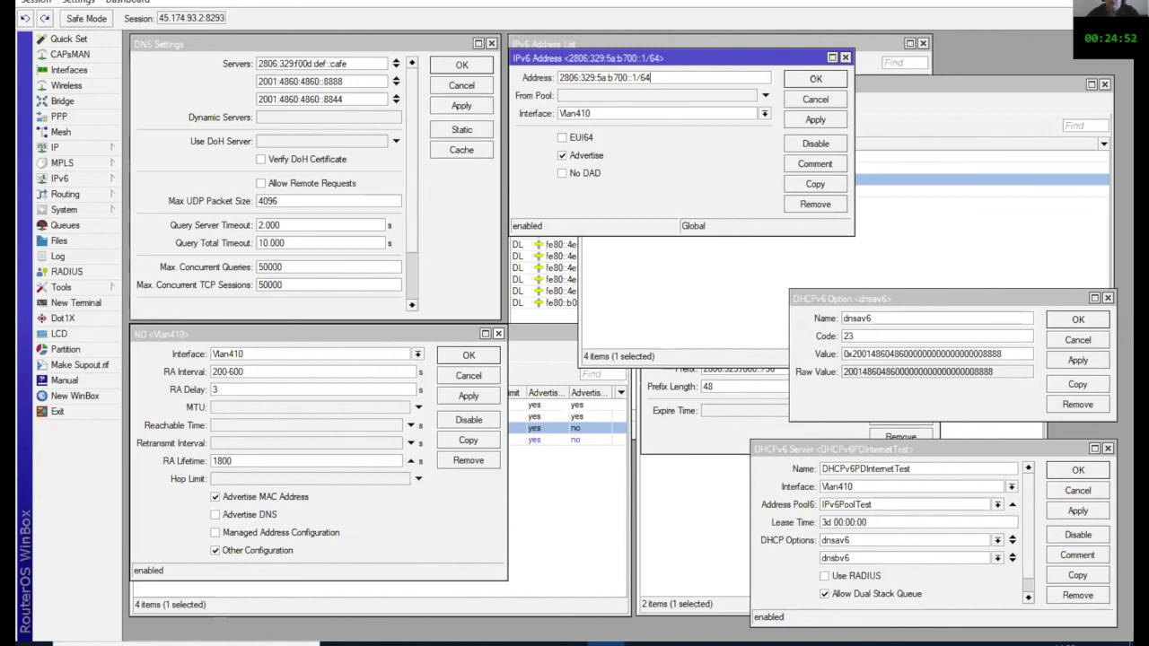
pyautogui.press('Return')
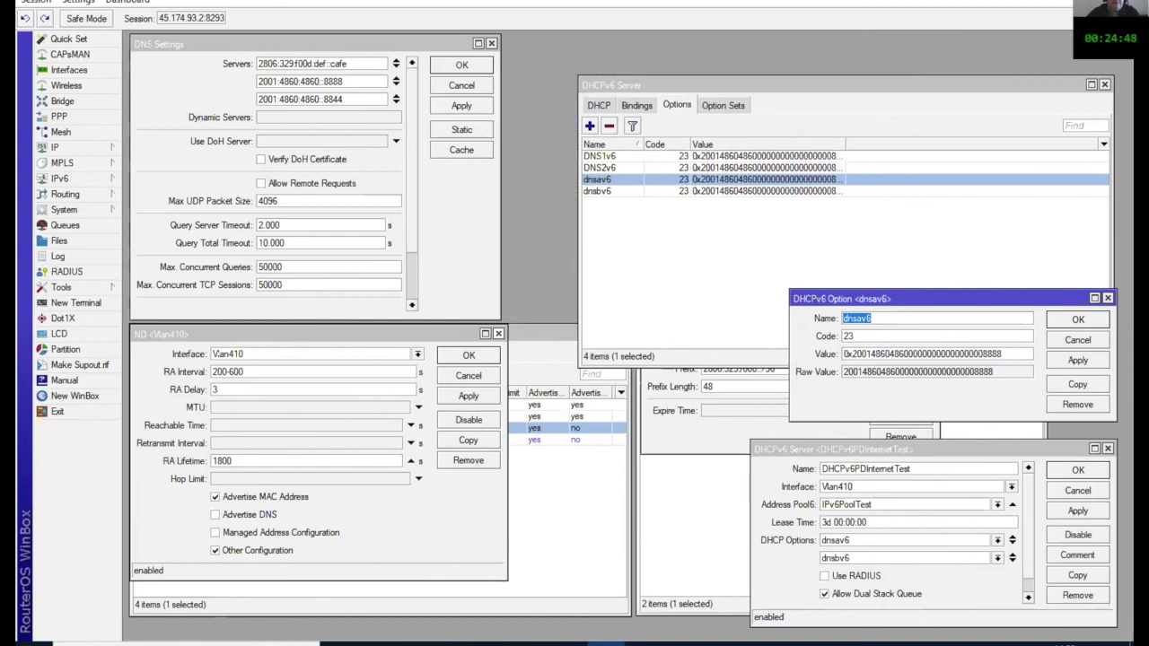
# Step: Close the Vlan410 ND settings, check the advertised prefixes, then close Neighbor Discovery
pyautogui.moveTo(270, 334); pyautogui.dragTo(524, 125)
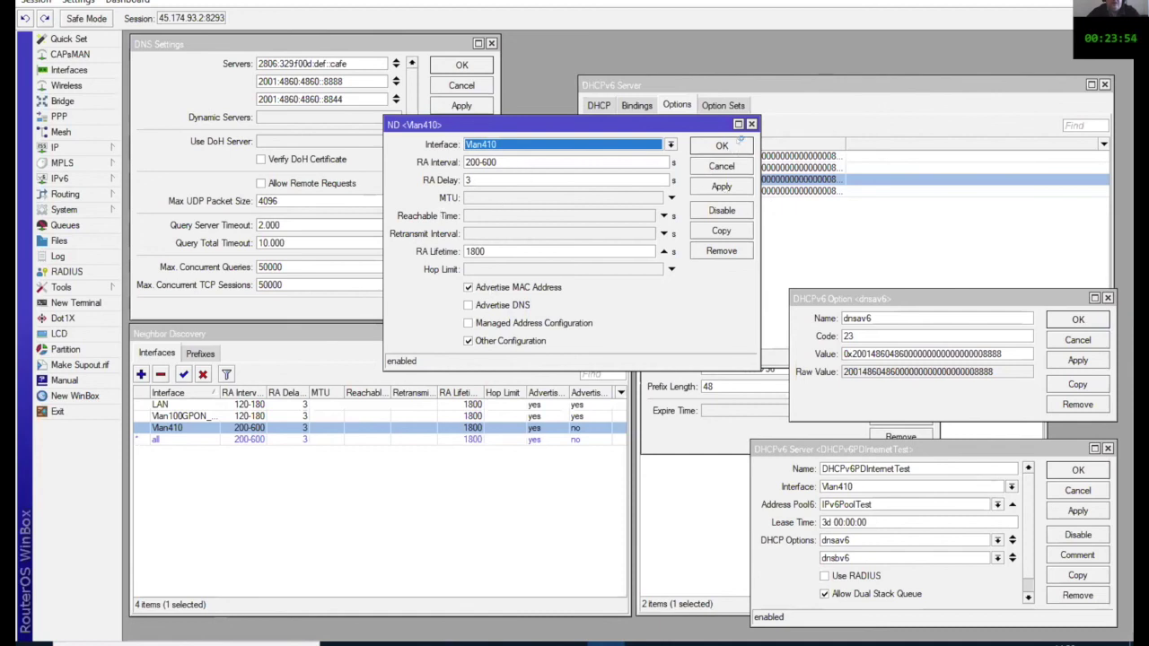
pyautogui.click(723, 145)
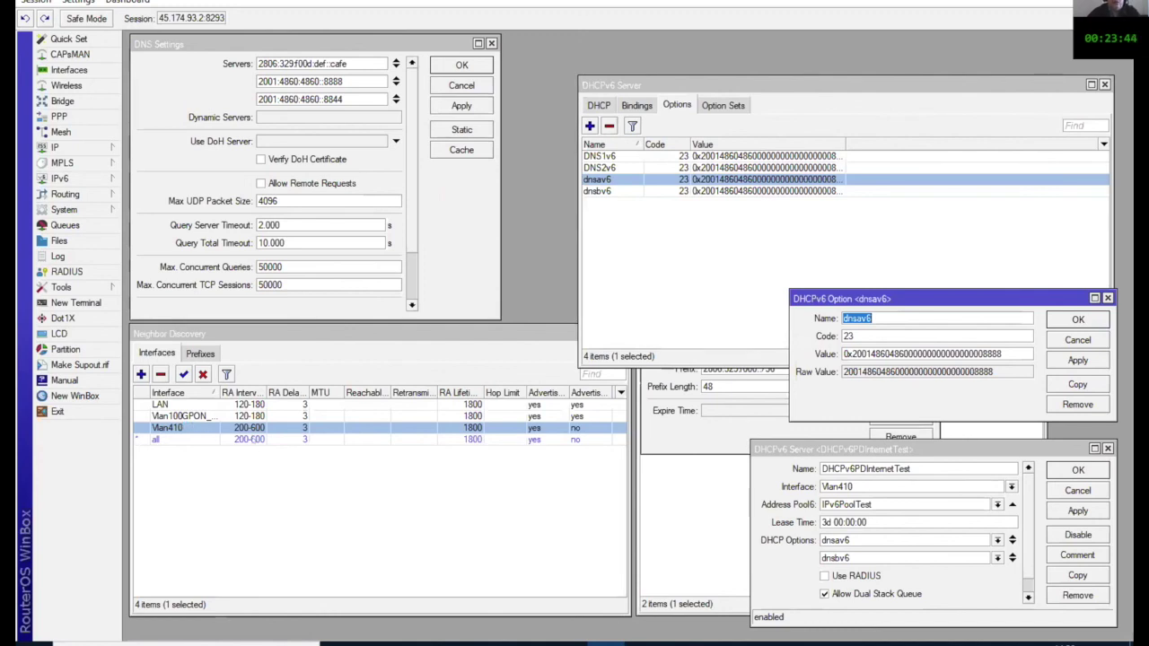
pyautogui.click(200, 354)
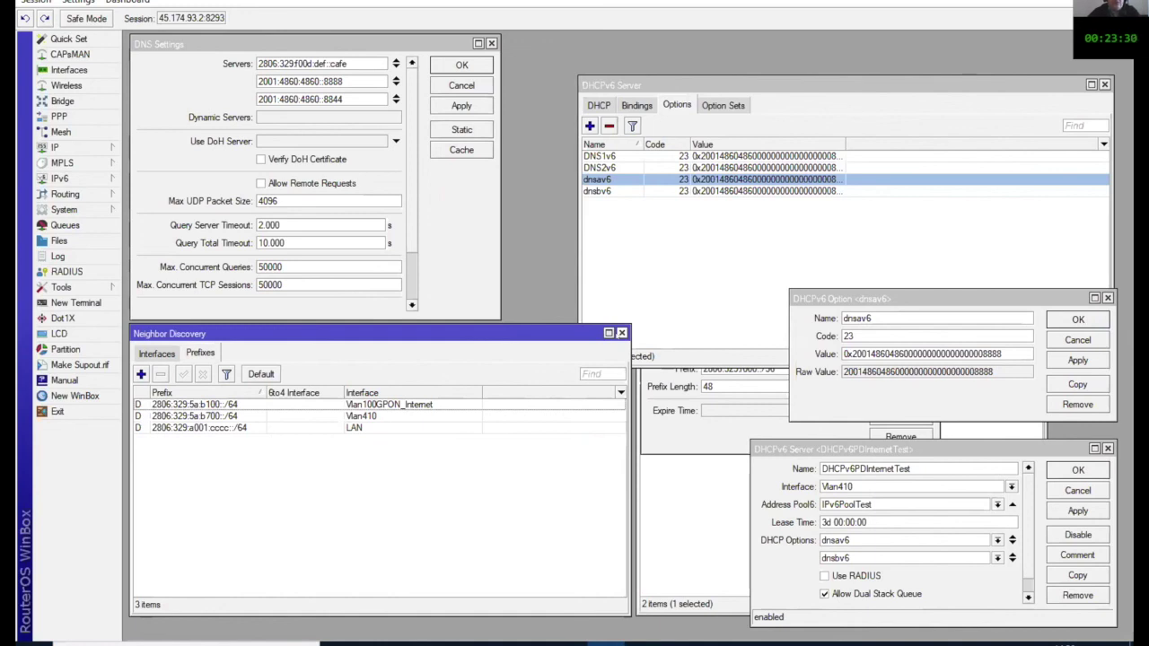
pyautogui.press('Escape')
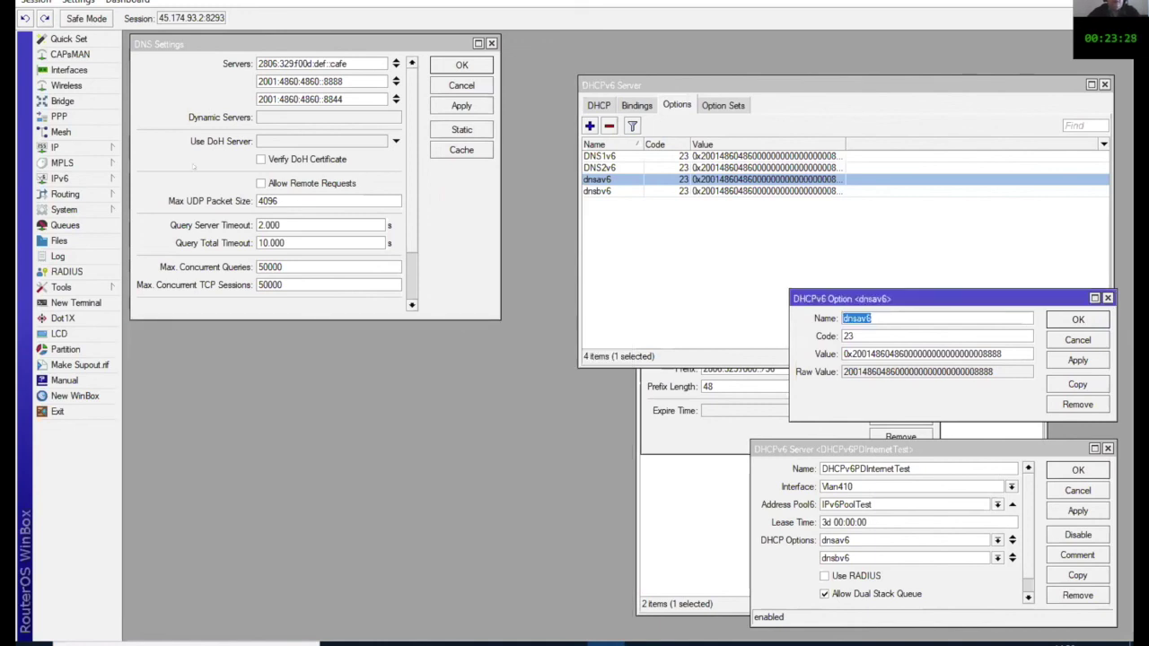
# Step: Review DNS servers 2806:329f00d:def::cafe, 2001:4860:4860::8888 and 2001:4860:4860::8844, then close DNS Settings
pyautogui.click(67, 149)
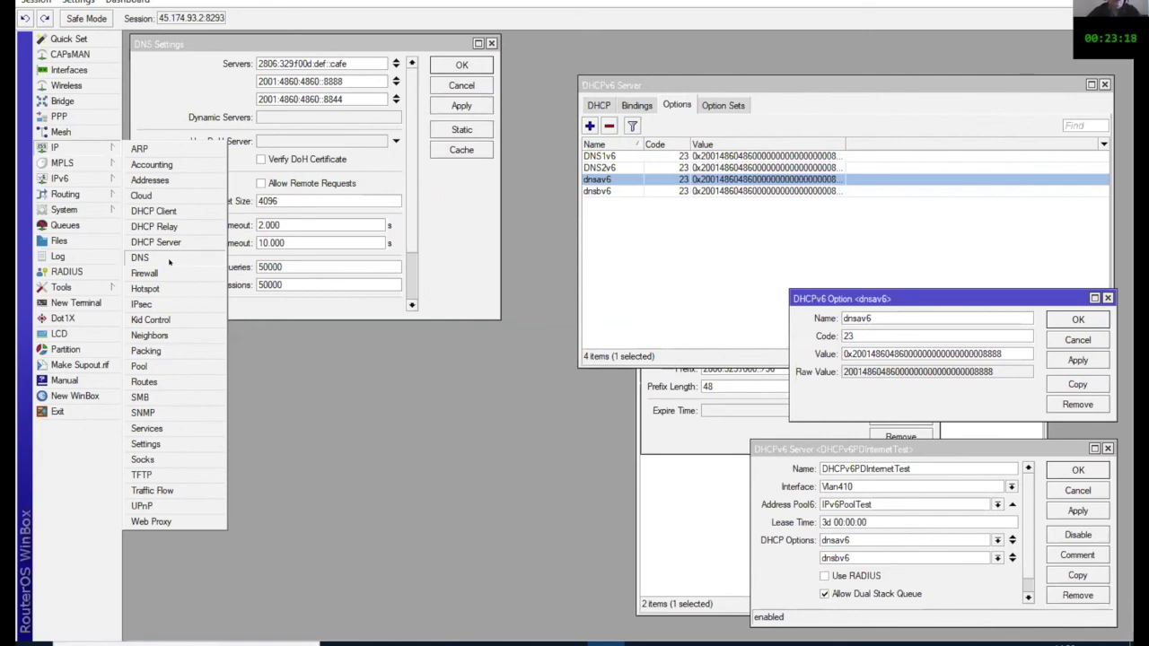
pyautogui.click(140, 258)
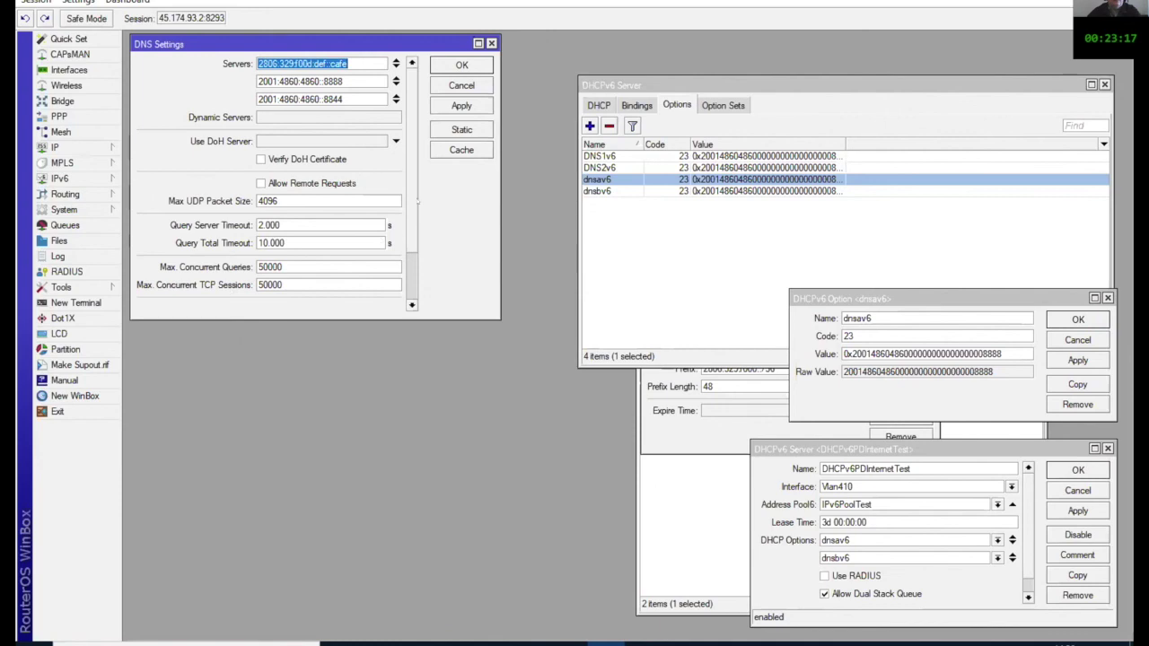
pyautogui.click(82, 145)
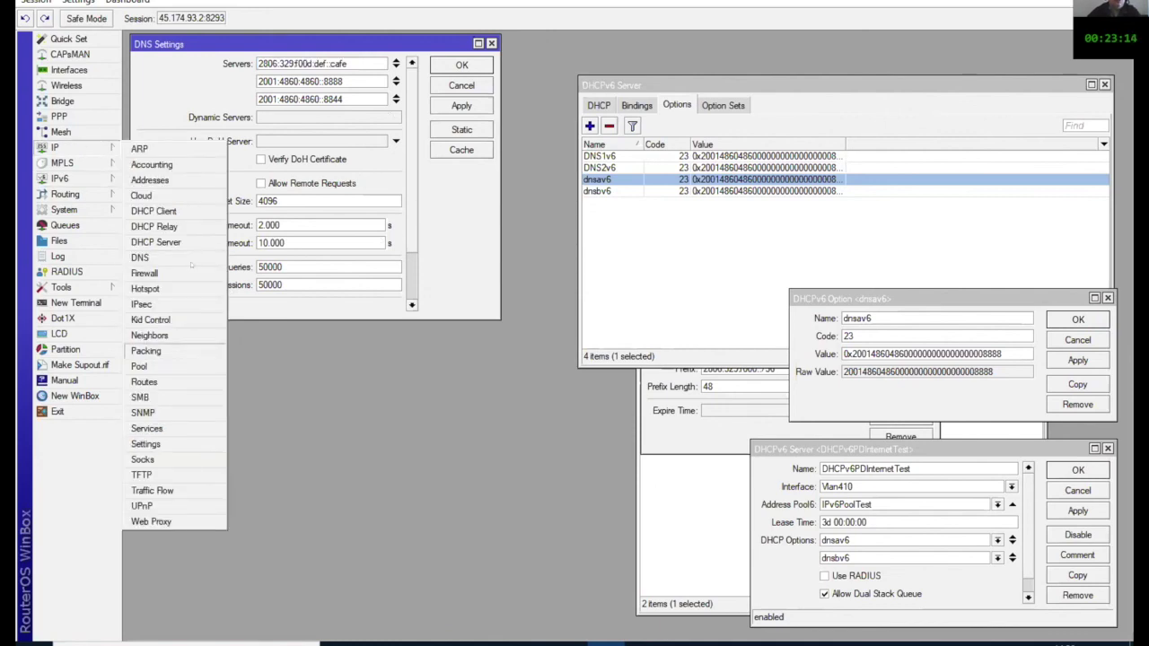
pyautogui.click(331, 42)
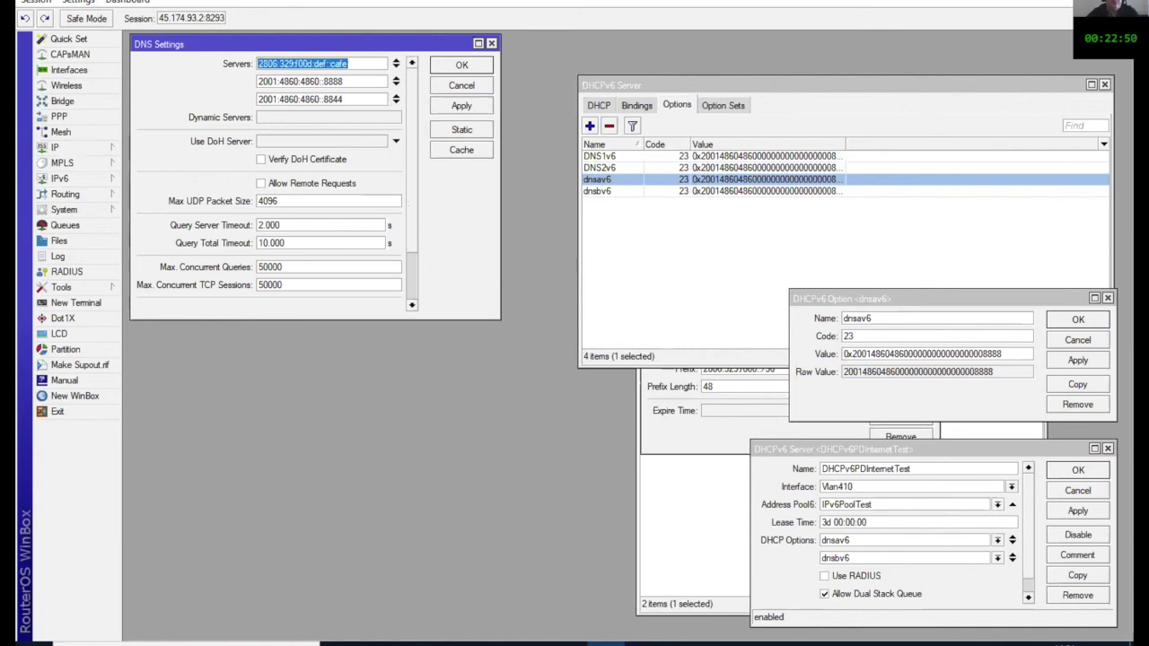
pyautogui.click(54, 148)
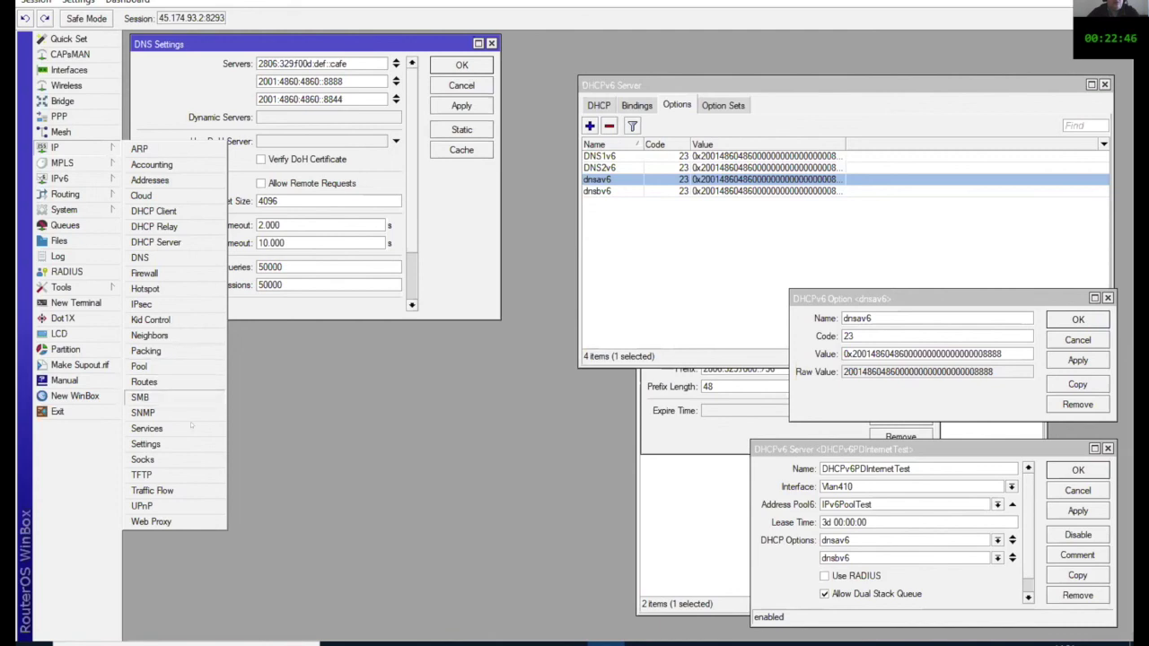
pyautogui.click(462, 85)
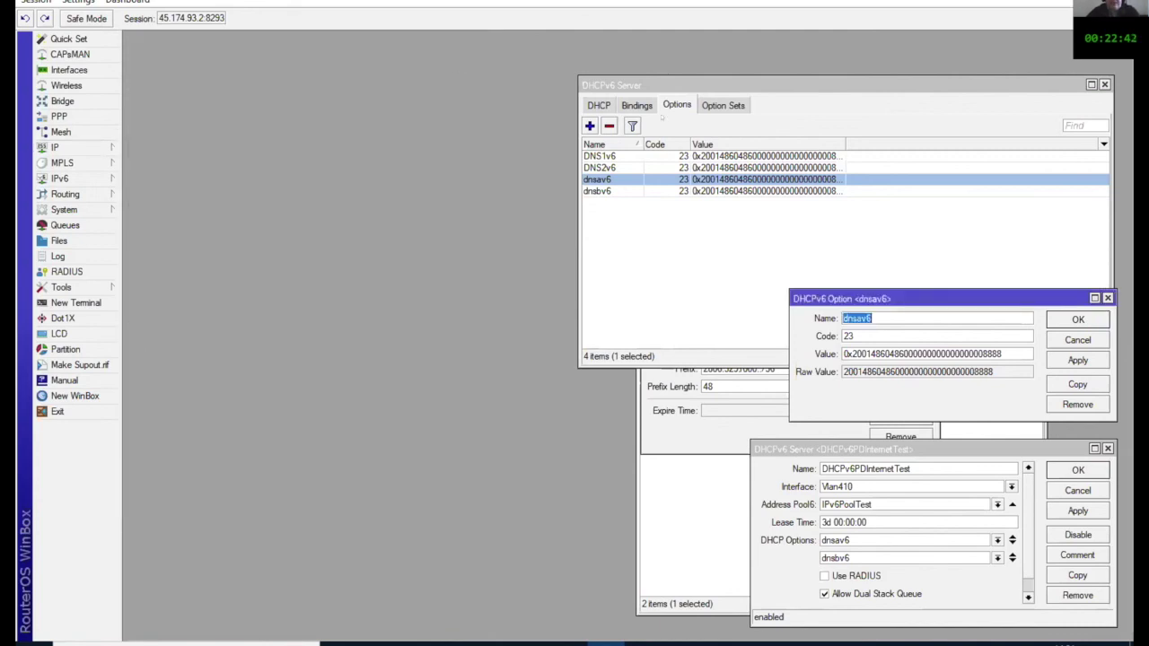
# Step: Open IPv6PoolTest, confirm prefix 2806:329:f000::/36 with prefix length 48, and close the pool windows
pyautogui.moveTo(775, 87); pyautogui.dragTo(339, 53)
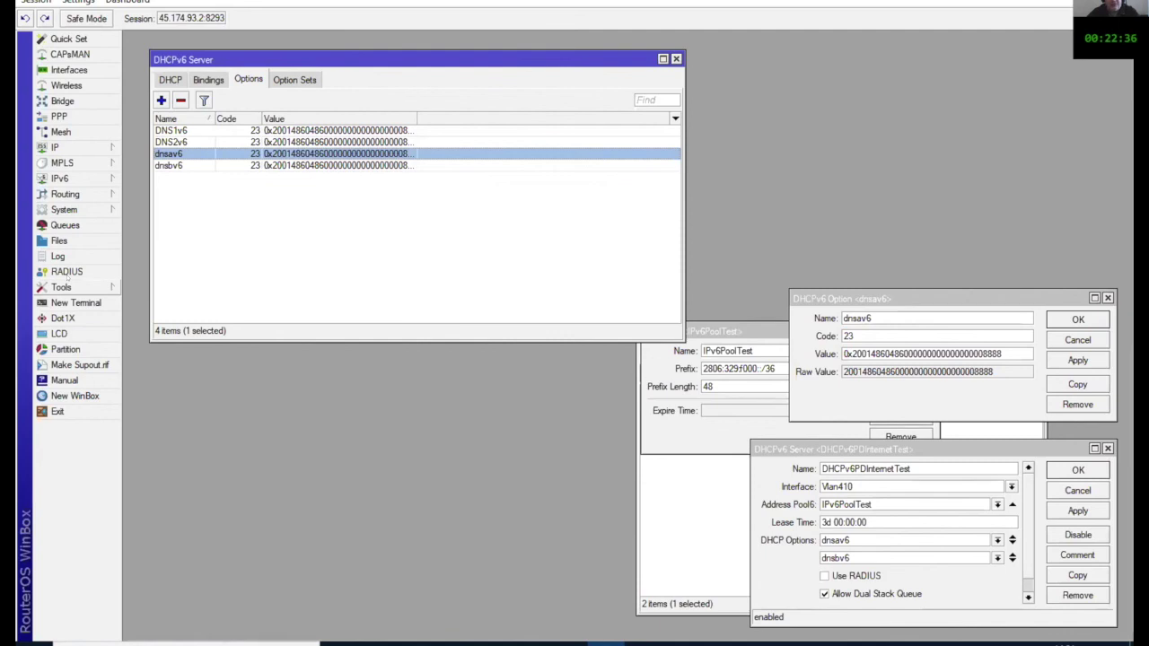
pyautogui.click(81, 177)
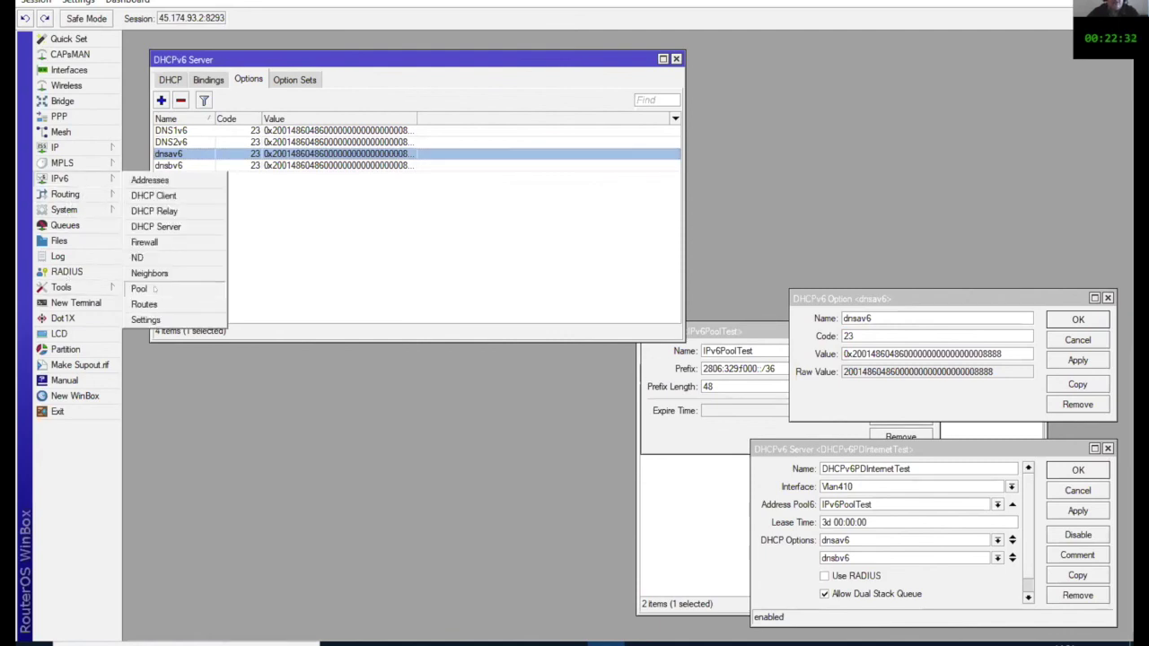
pyautogui.click(155, 289)
pyautogui.doubleClick(704, 403)
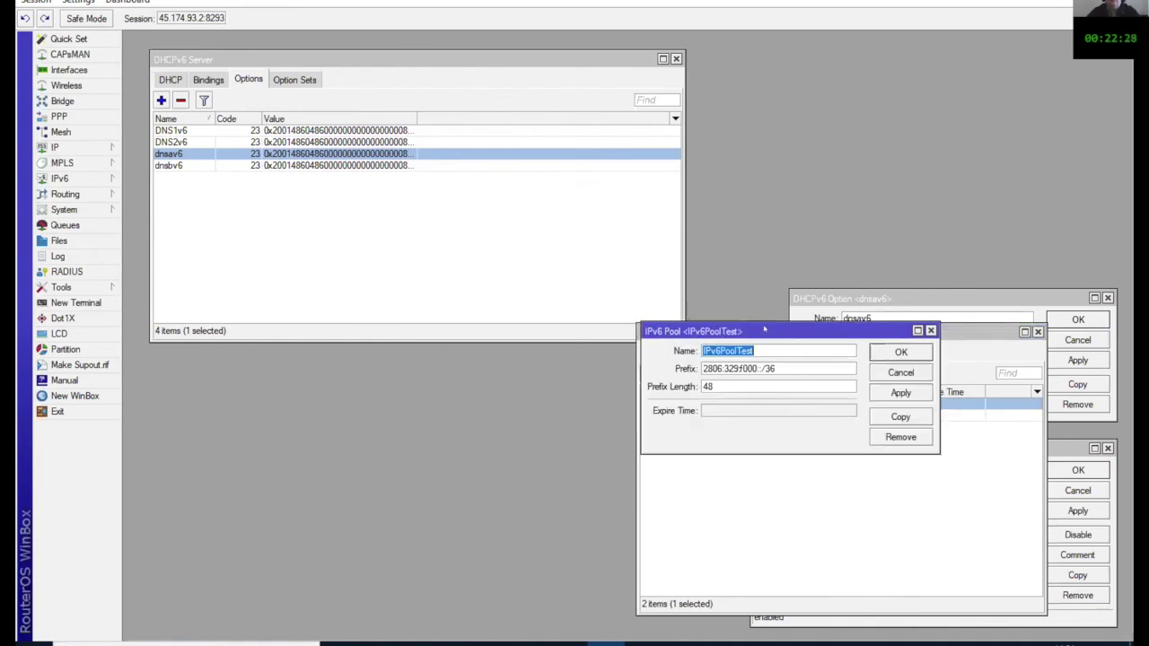
pyautogui.moveTo(759, 331); pyautogui.dragTo(592, 280)
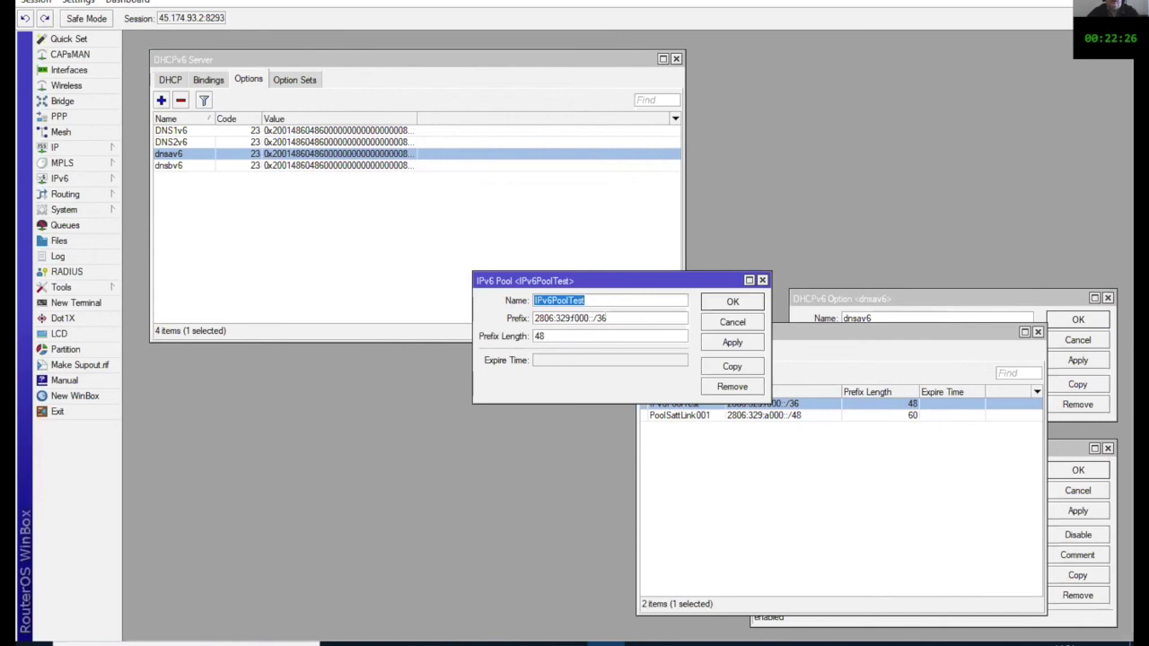
pyautogui.click(614, 318)
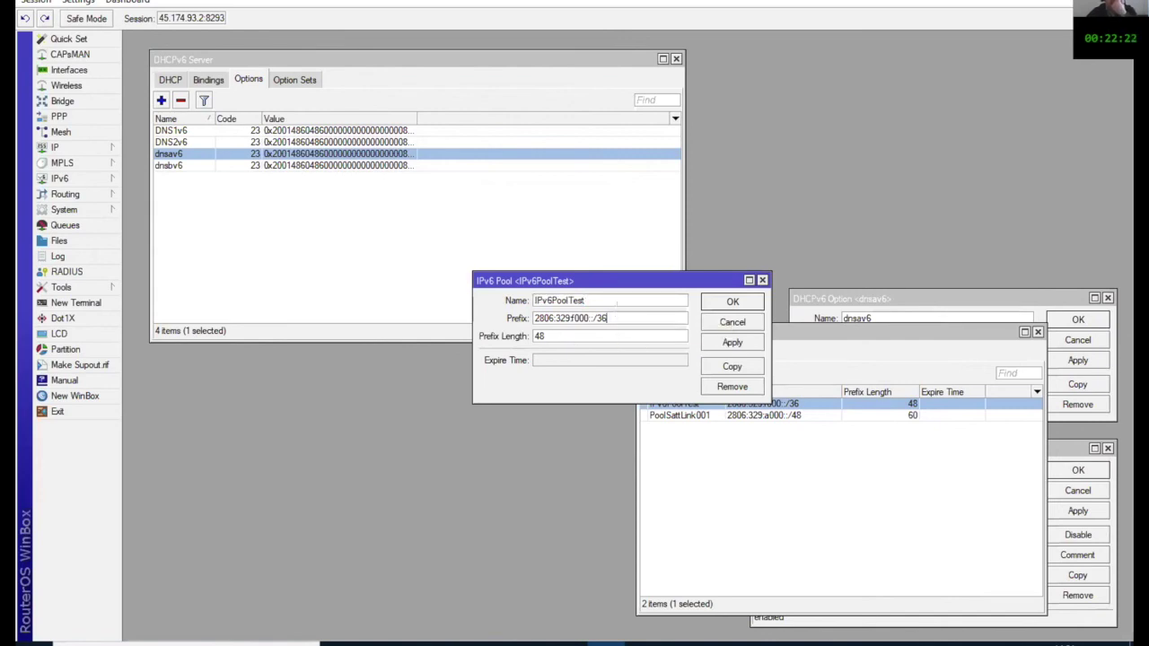
pyautogui.moveTo(616, 316); pyautogui.dragTo(534, 321)
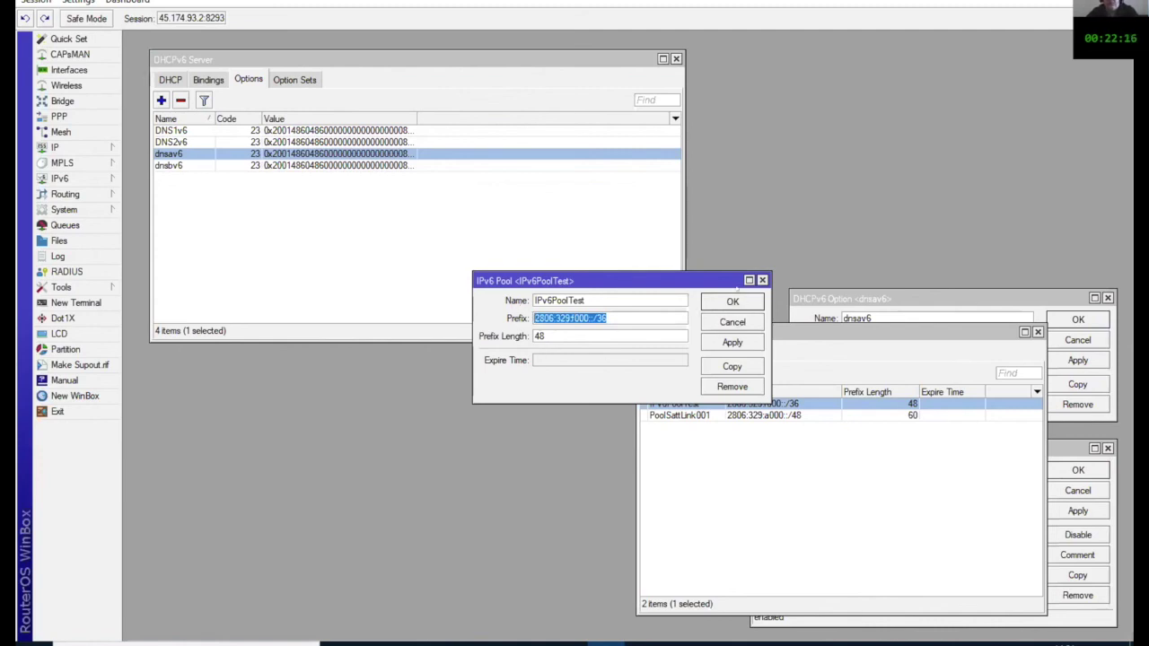
pyautogui.click(731, 301)
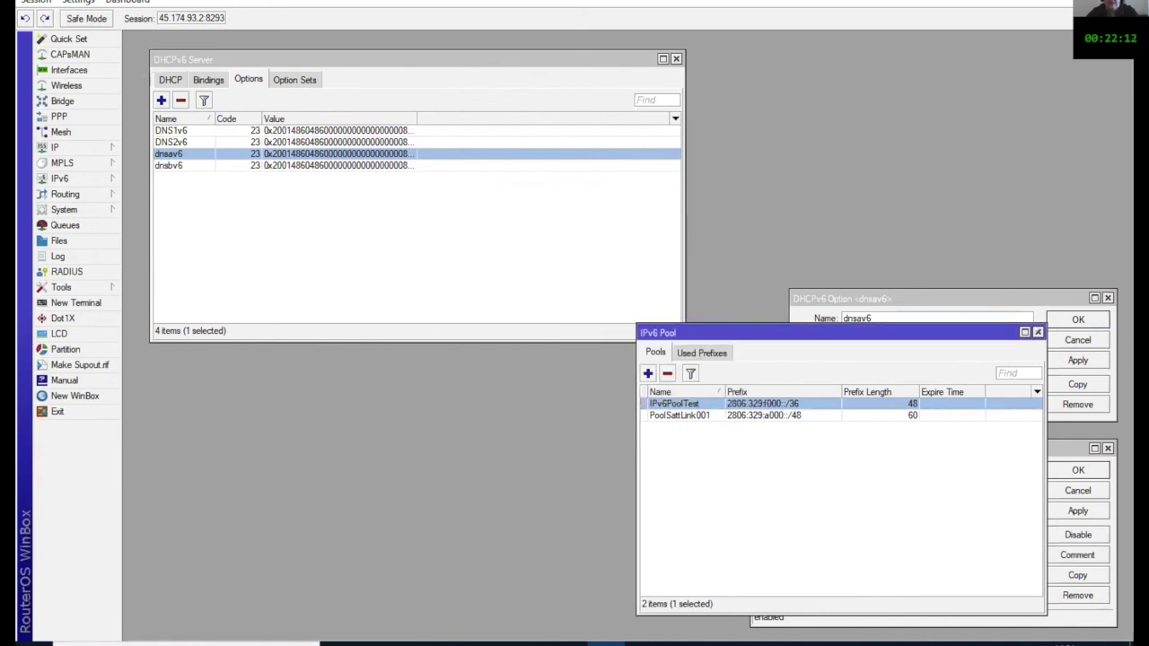
pyautogui.click(1038, 332)
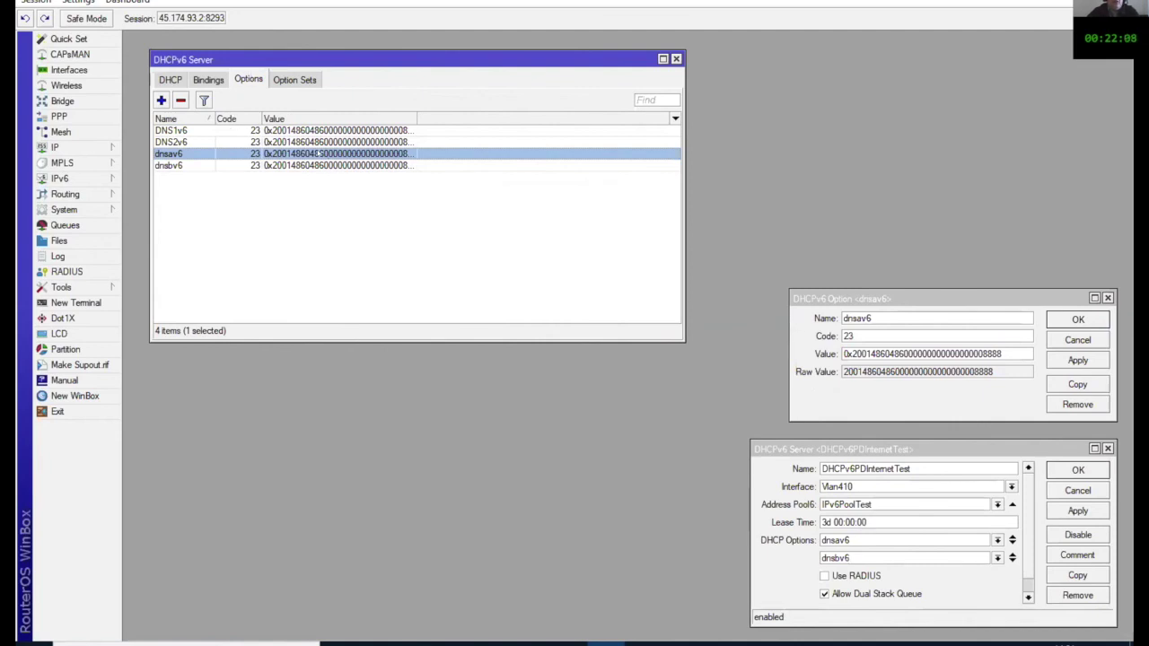
# Step: Check the dnsav6 option and close it, then open the DHCPv6PDInternetTest server settings
pyautogui.doubleClick(320, 153)
pyautogui.moveTo(947, 298); pyautogui.dragTo(608, 203)
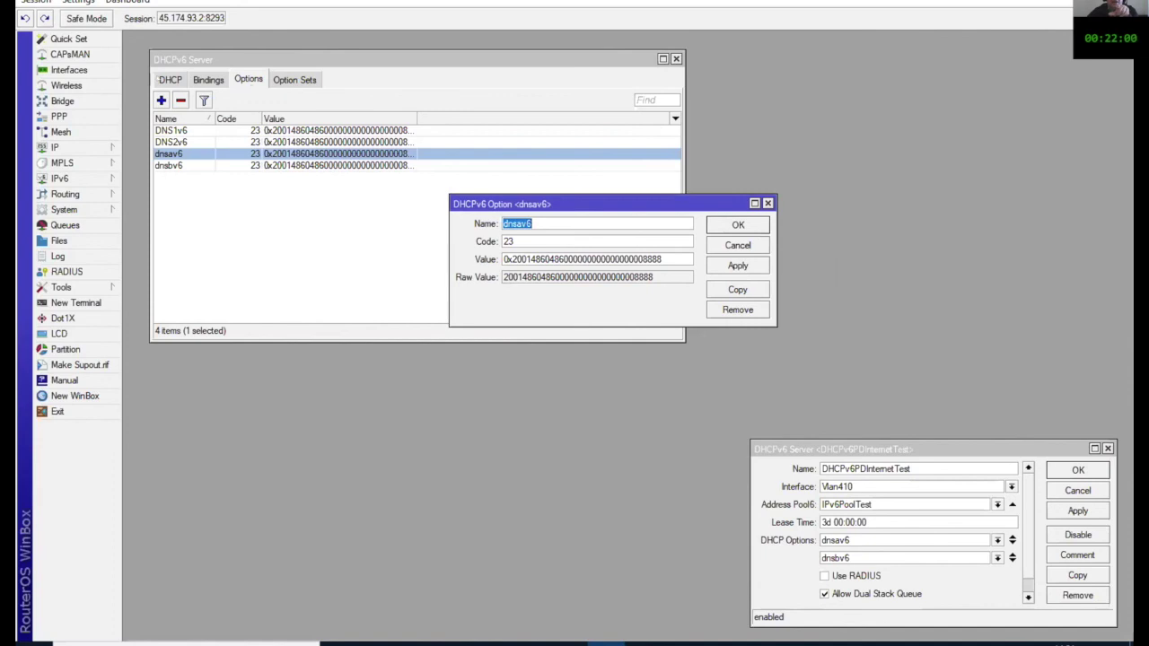
pyautogui.click(60, 178)
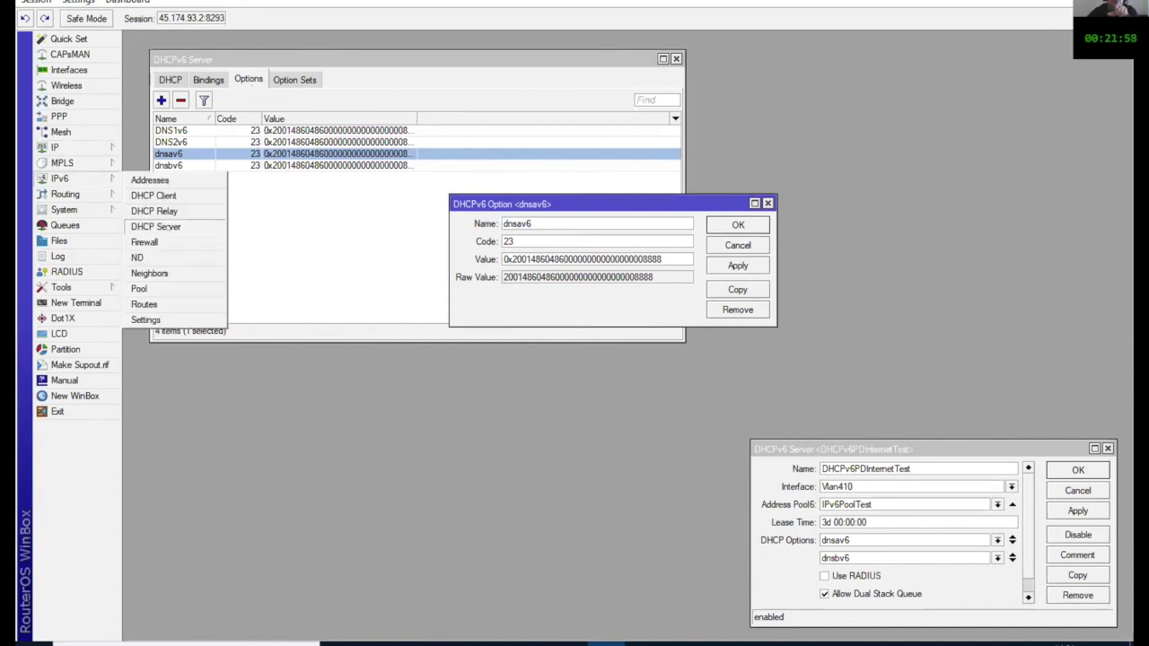
pyautogui.click(158, 226)
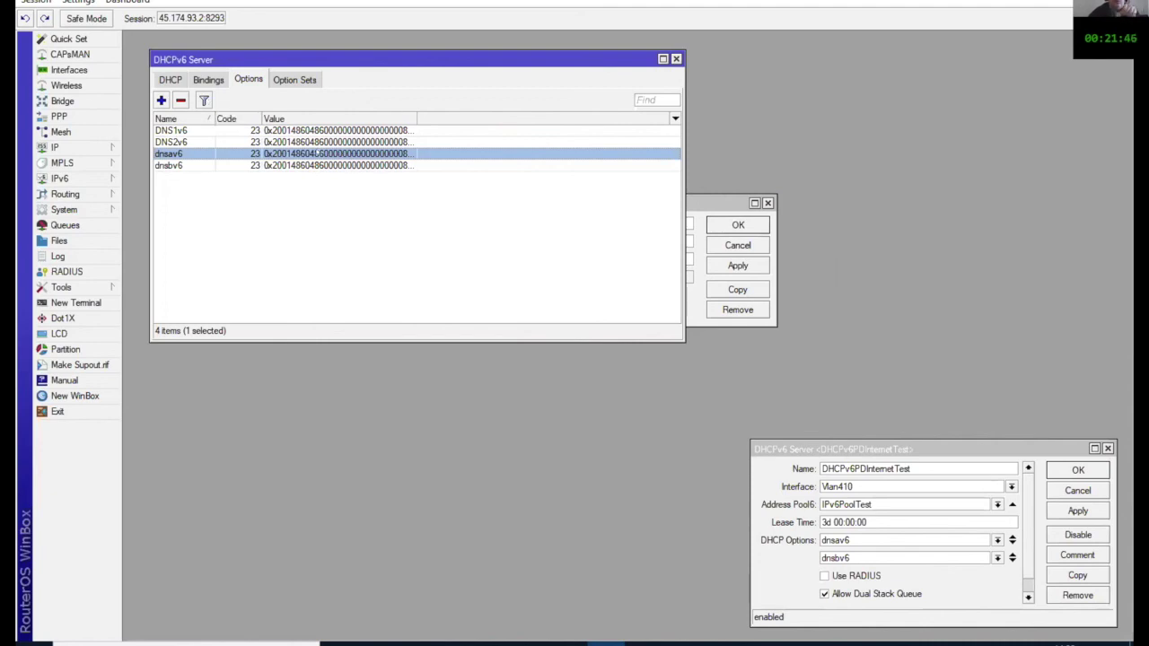
pyautogui.doubleClick(316, 153)
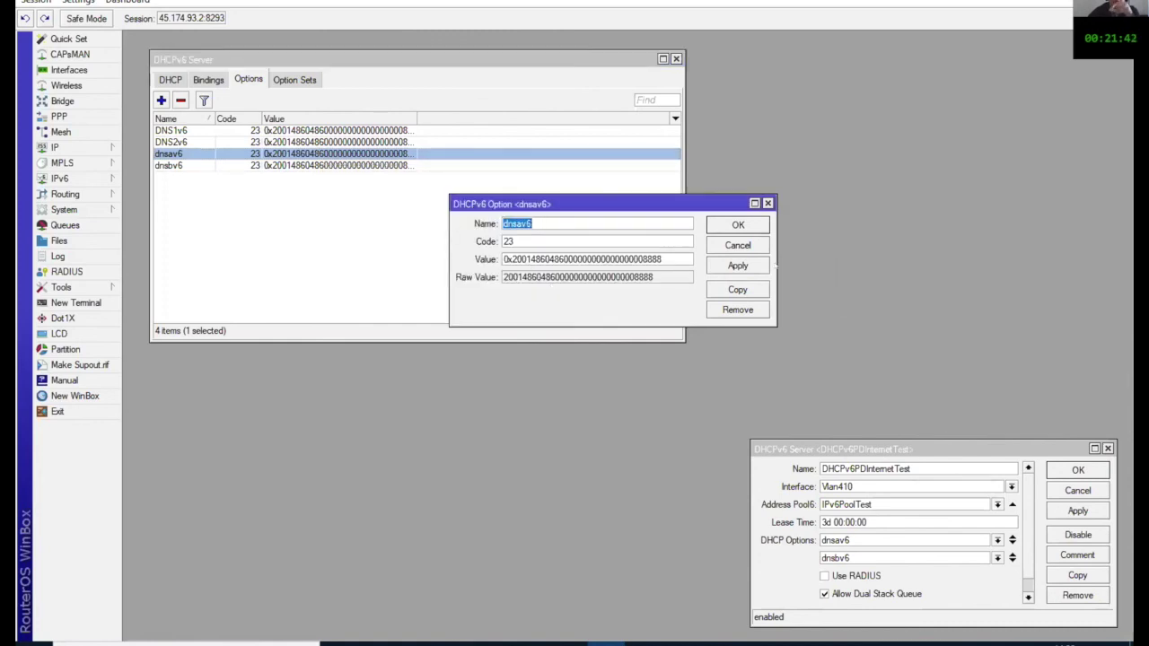
pyautogui.click(737, 224)
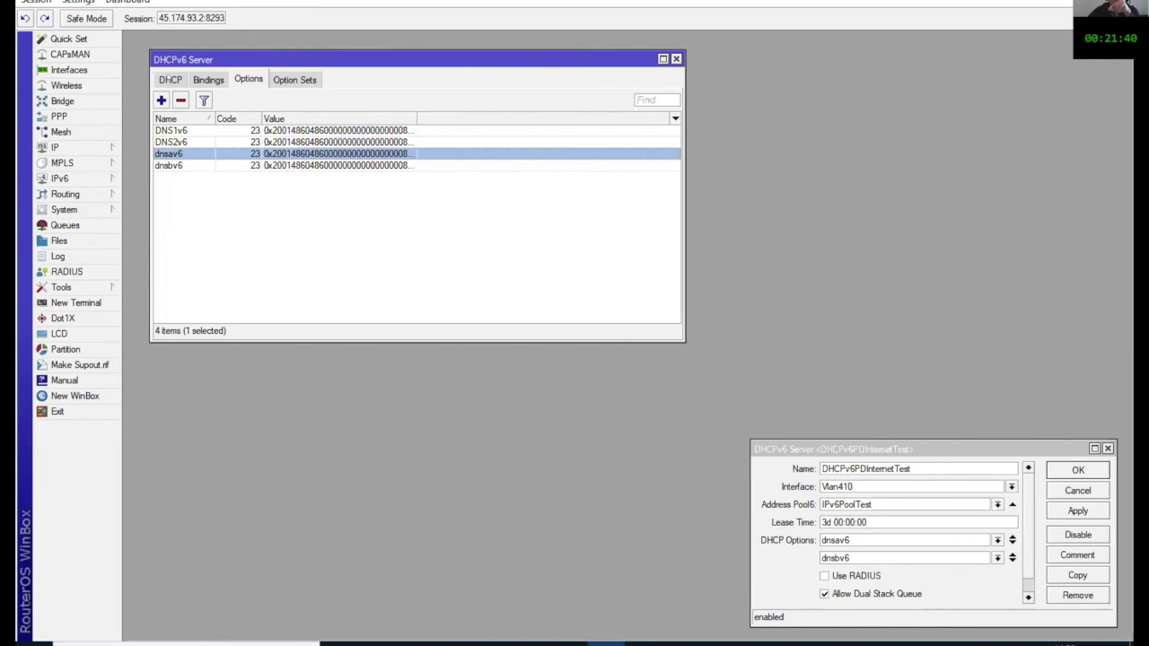
pyautogui.click(170, 79)
pyautogui.doubleClick(263, 131)
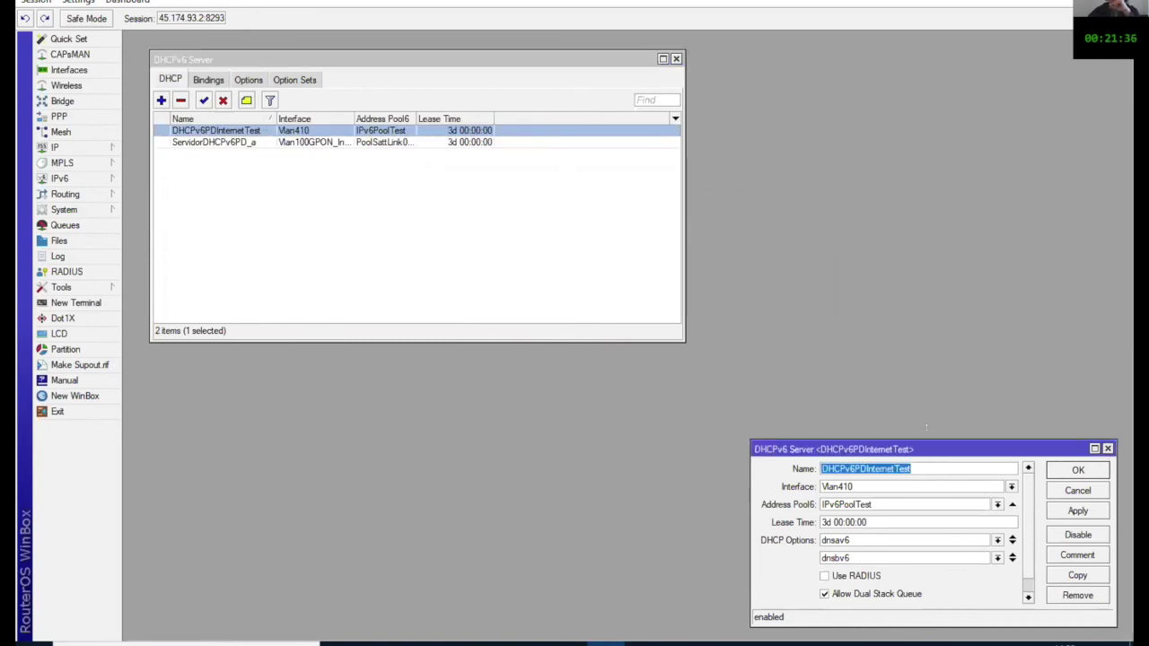
# Step: Confirm the DHCPv6PDInternetTest settings, then show PowerPoint slide 20, 'Parte 2 – Configuración del OLT'
pyautogui.moveTo(814, 449); pyautogui.dragTo(562, 216)
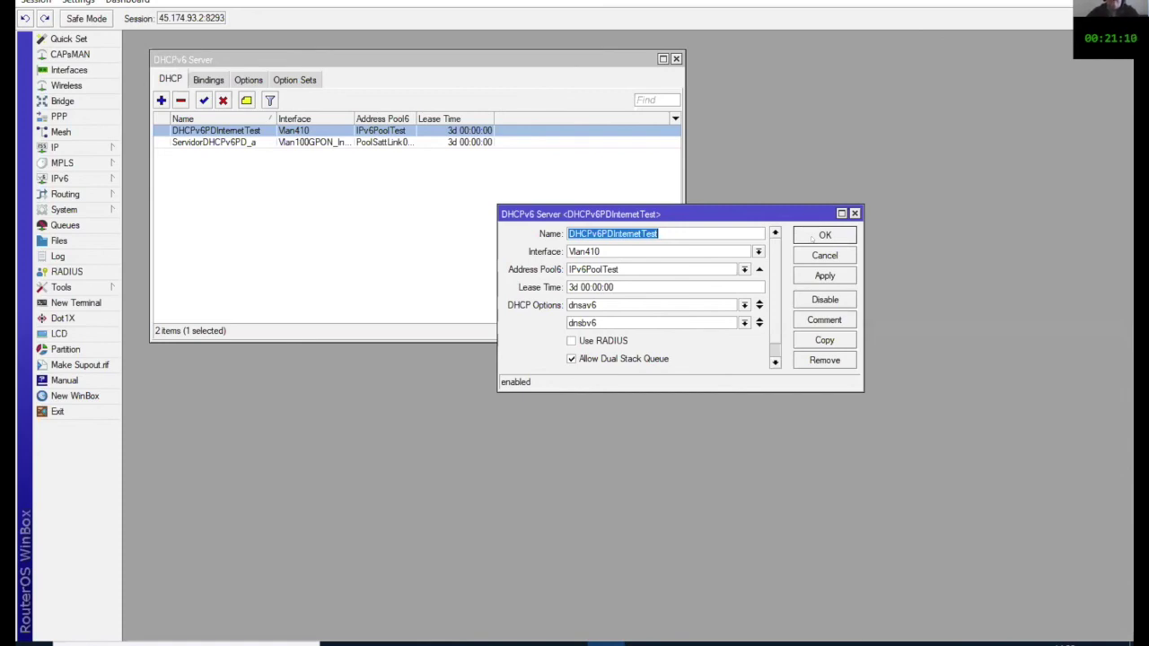
pyautogui.click(811, 237)
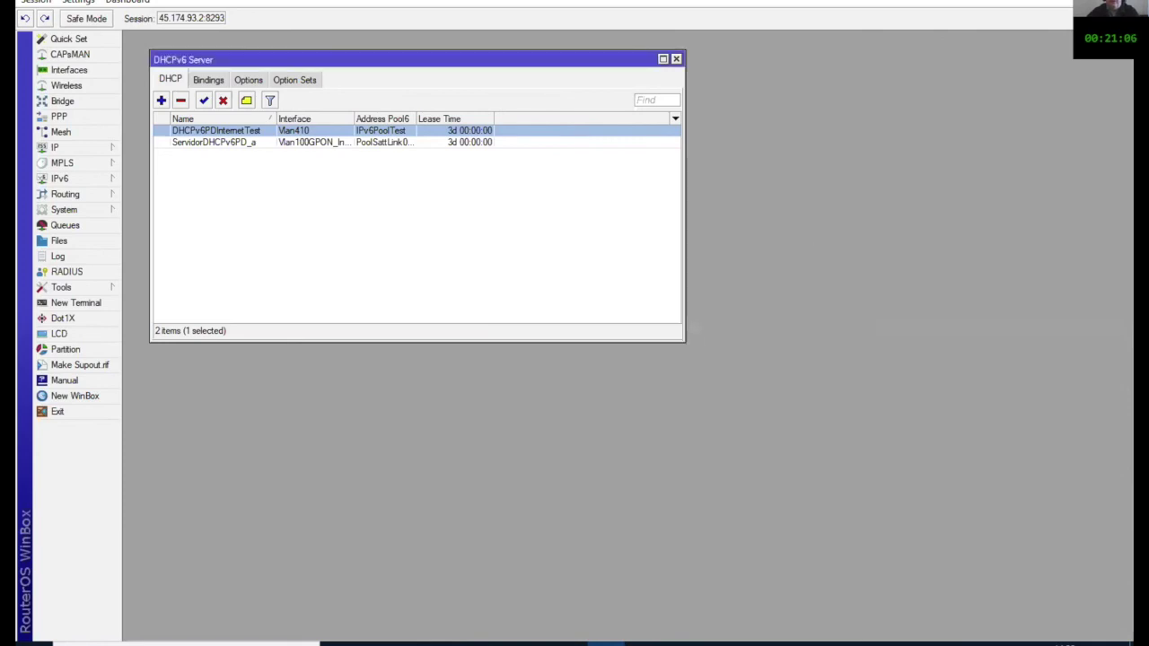
pyautogui.press('super+d')
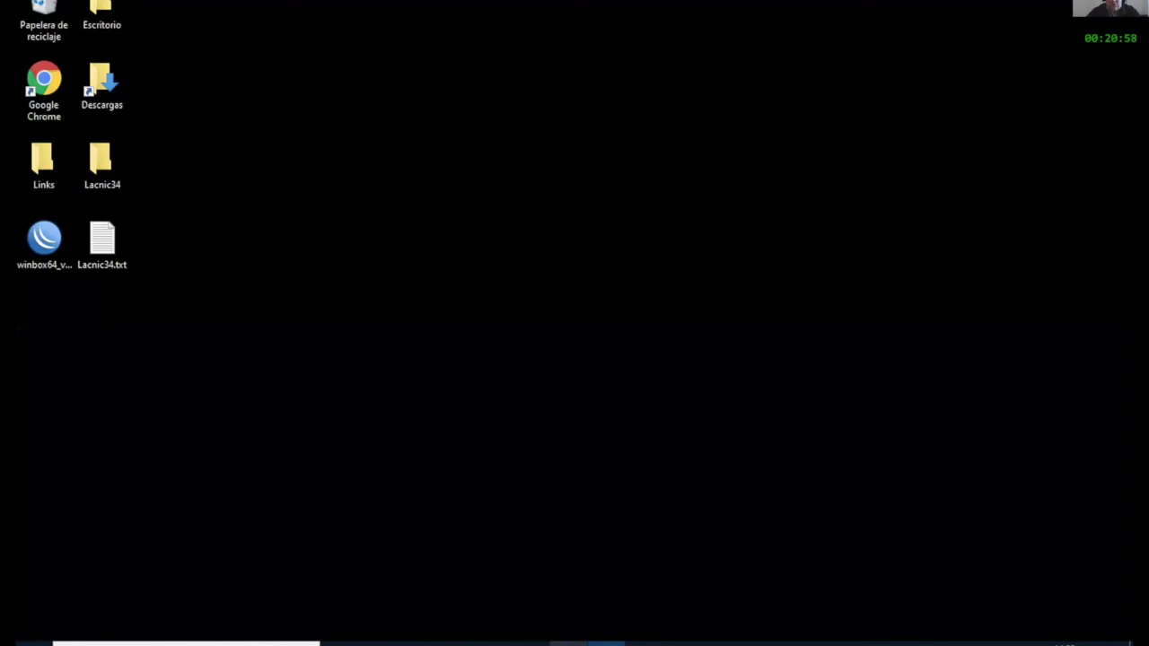
pyautogui.click(605, 643)
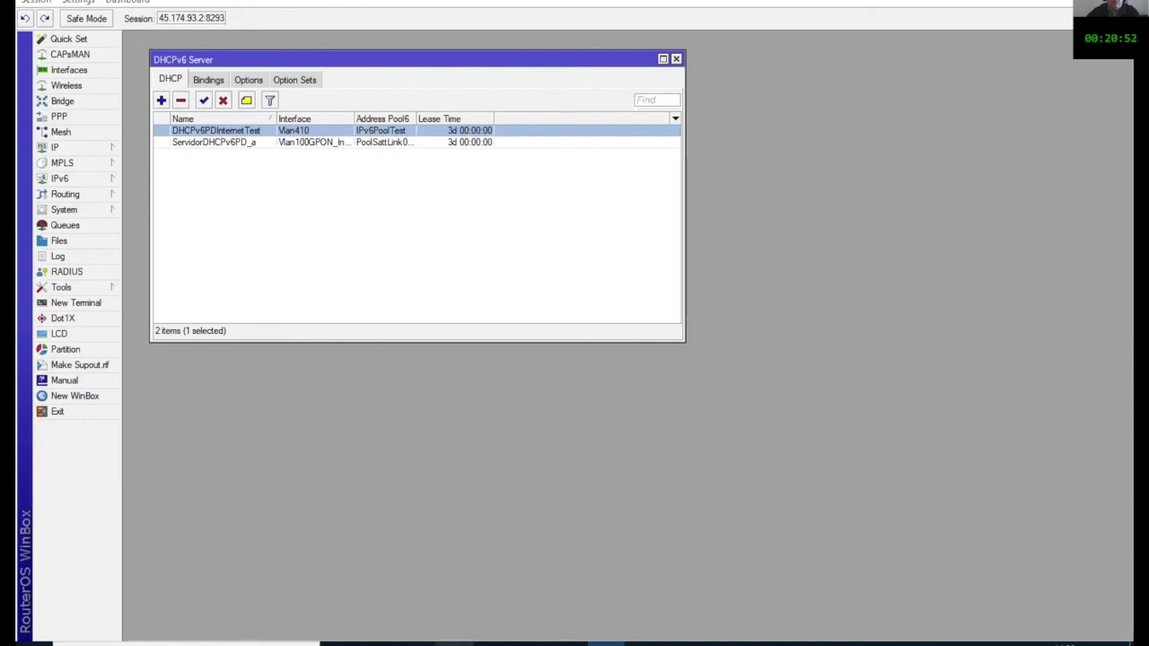
pyautogui.hotkey('alt', 'Tab')
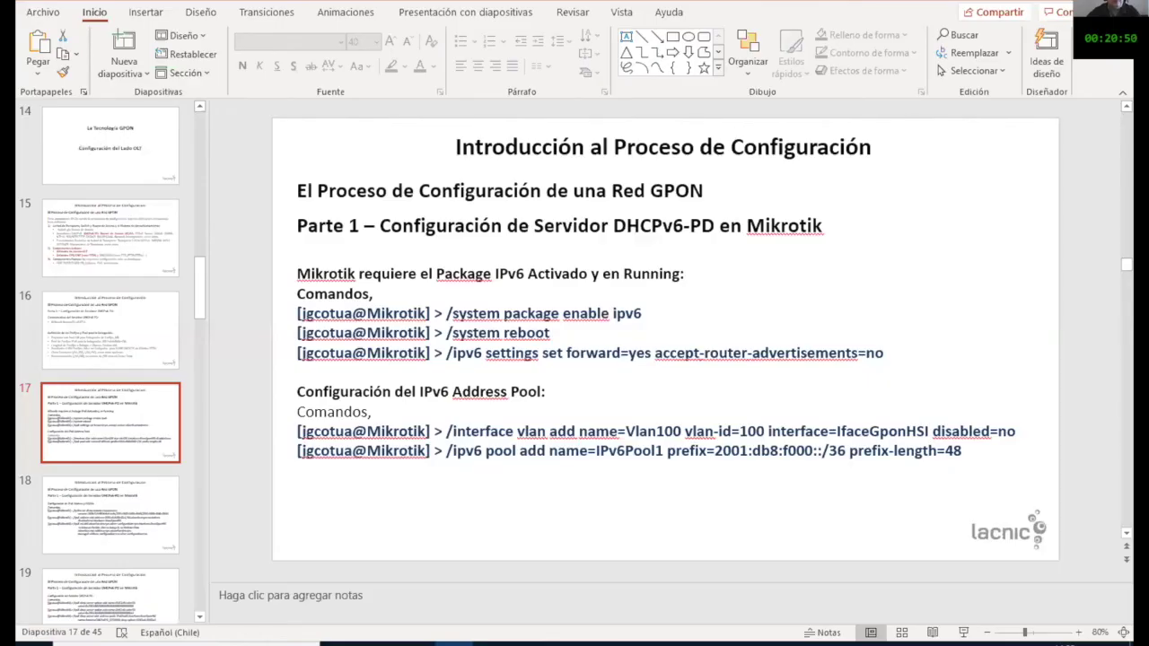
pyautogui.scroll(-5, 130, 227)
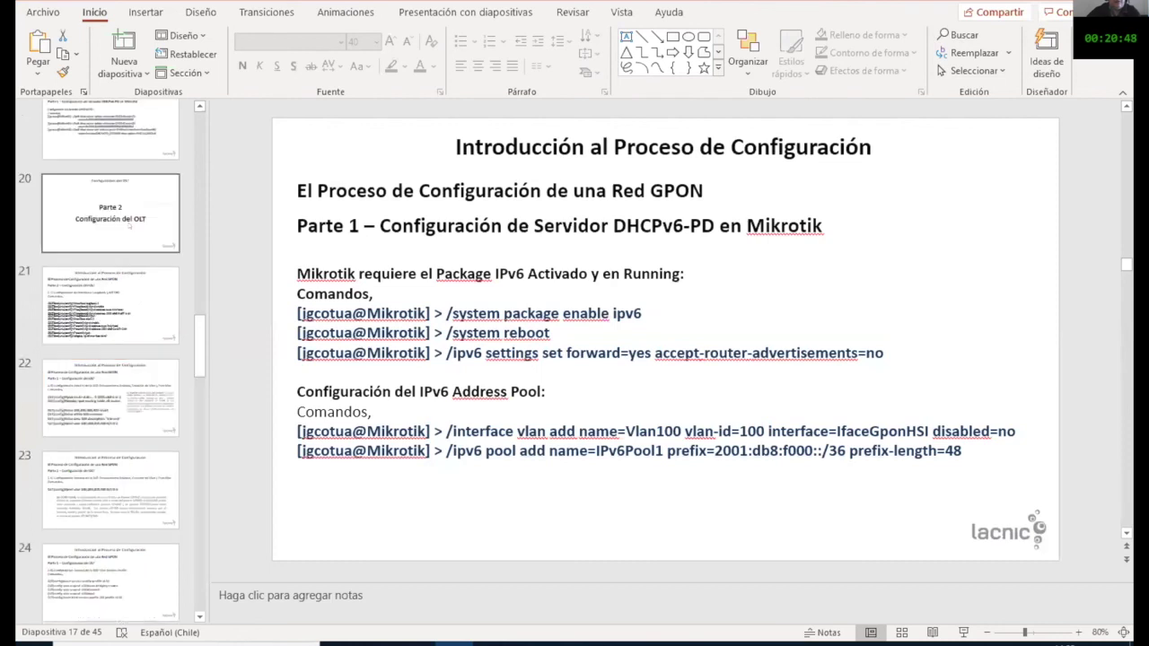
pyautogui.click(130, 227)
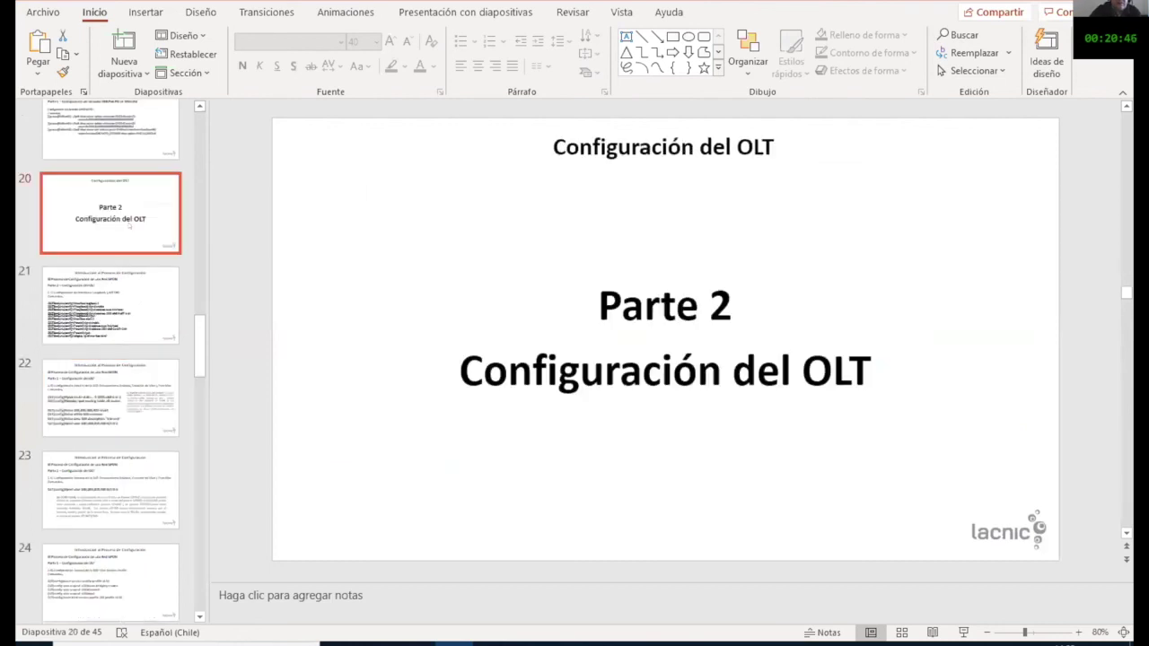
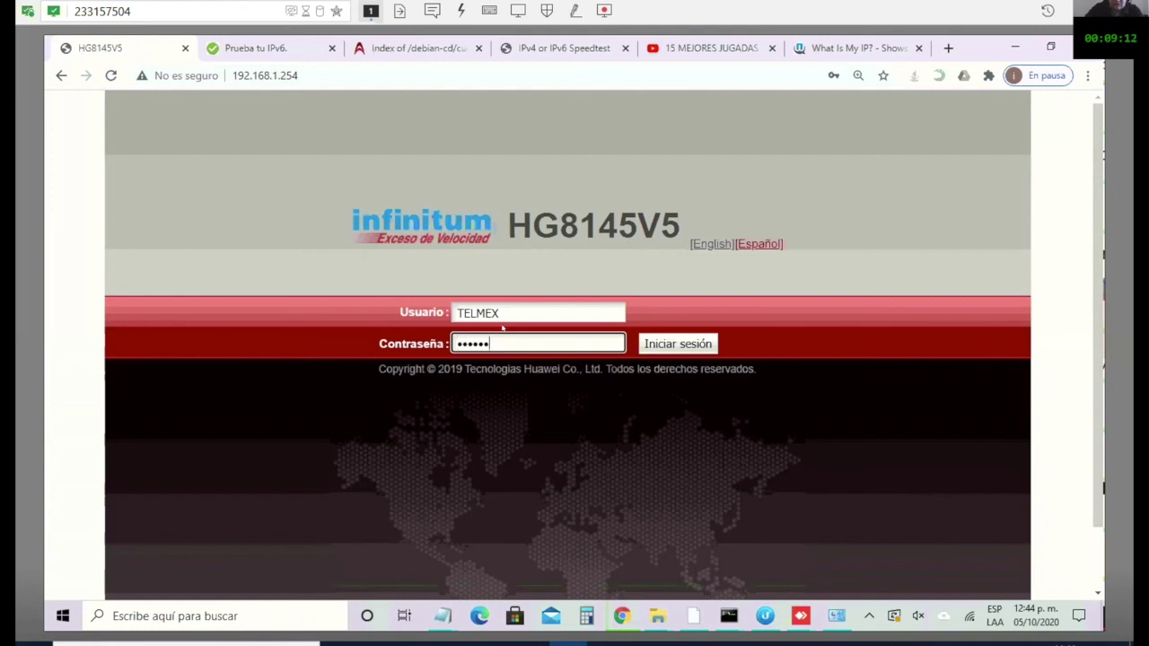
# Step: Enter the administrator user name and password on the 192.168.1.254 Infinitum login page
pyautogui.write('***')
# Step: Submit the login to land on Estado > Información del dispositivo
pyautogui.press('Tab')
pyautogui.press('Return')
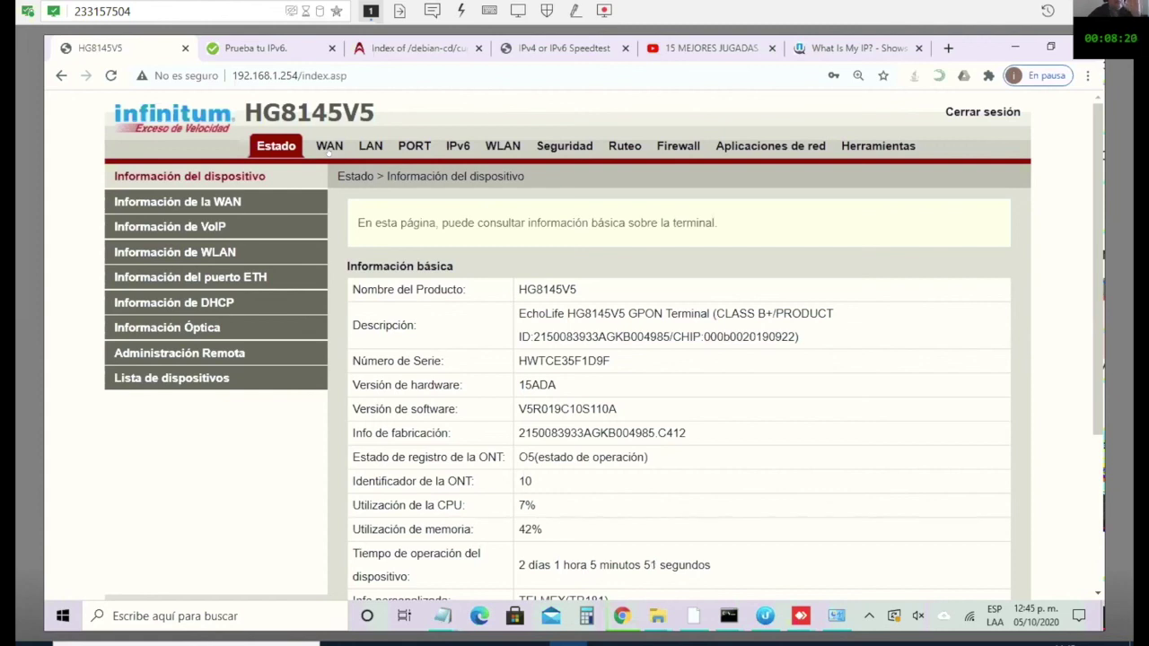
# Step: Show the Información básica panel of the 1_INTERNET_R_VID_100 WAN connection, briefly checking the GPON slides
pyautogui.click(328, 149)
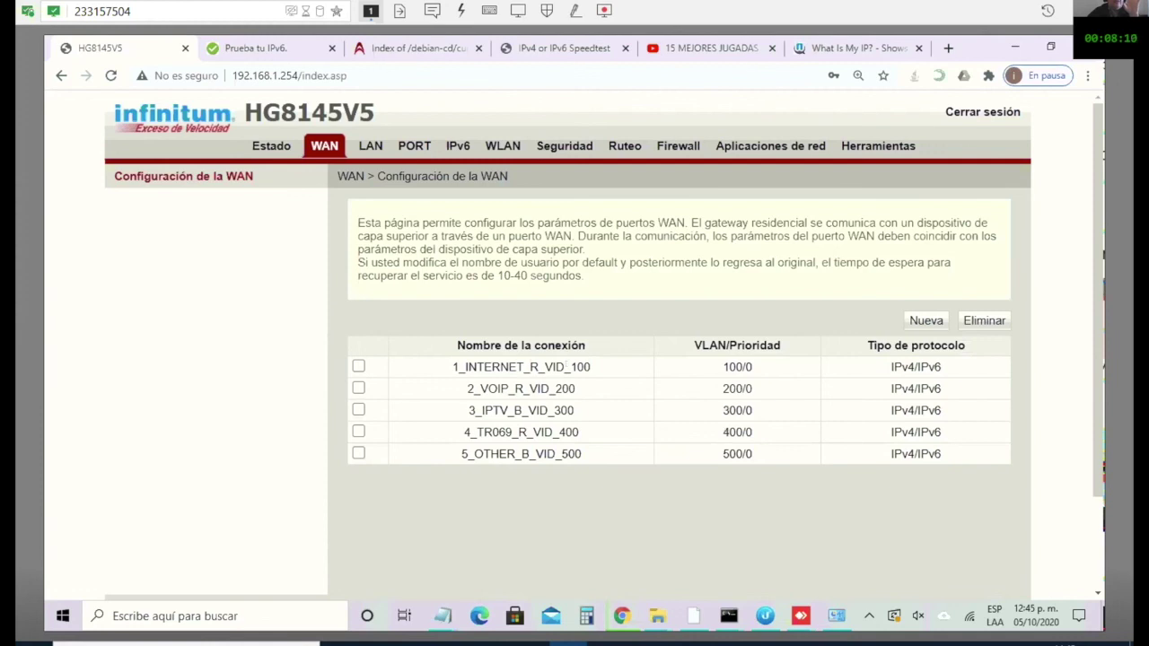
pyautogui.click(565, 367)
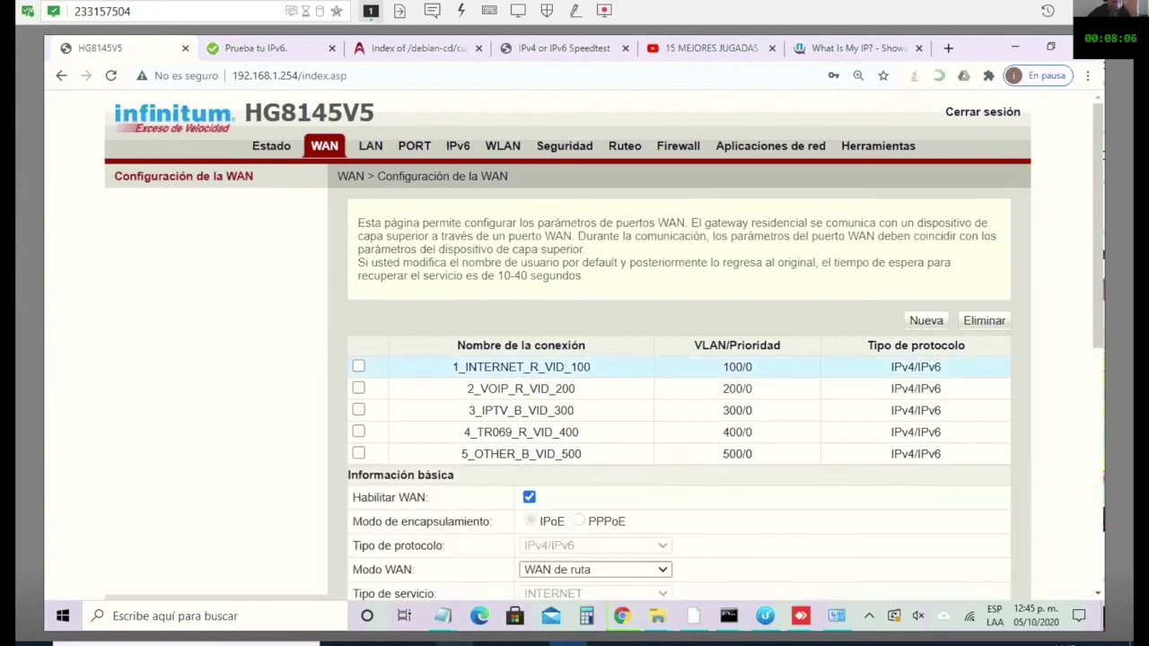
pyautogui.hotkey('alt', 'Tab')
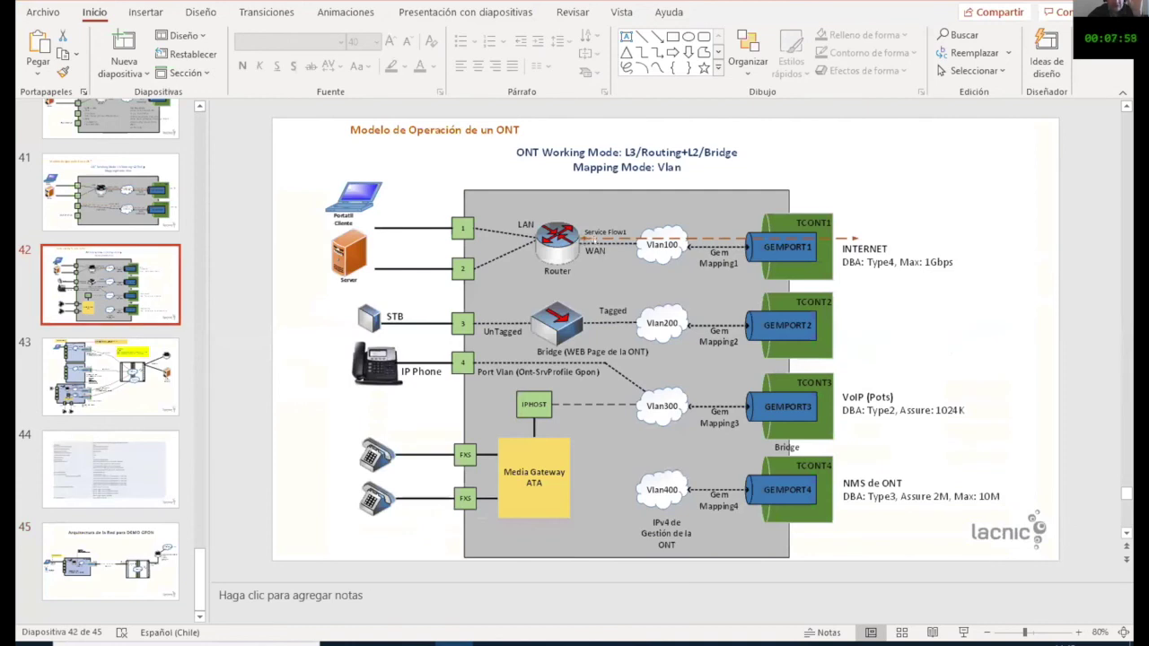
pyautogui.hotkey('alt', 'Tab')
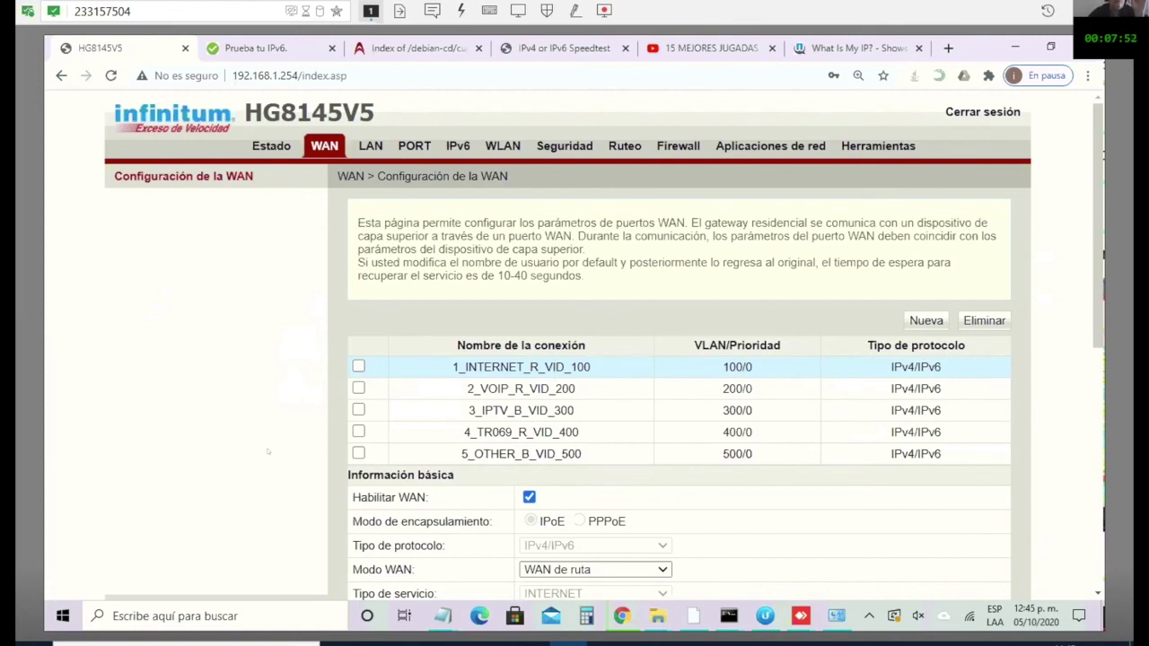
pyautogui.scroll(-3, 266, 451)
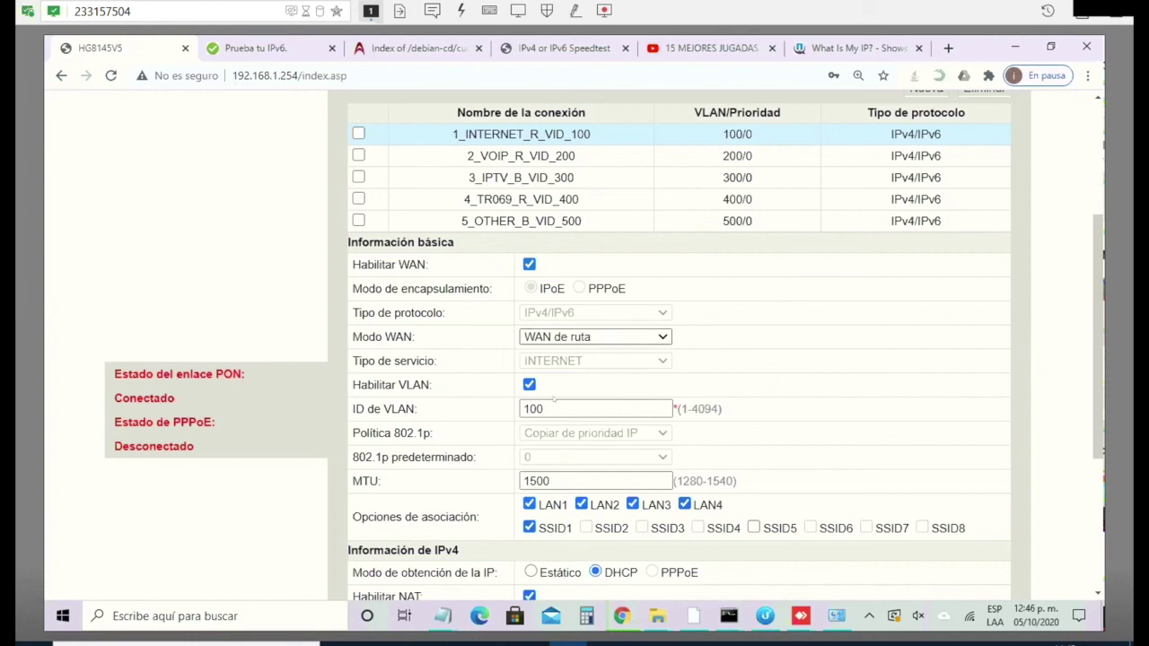
pyautogui.moveTo(547, 409); pyautogui.dragTo(519, 409)
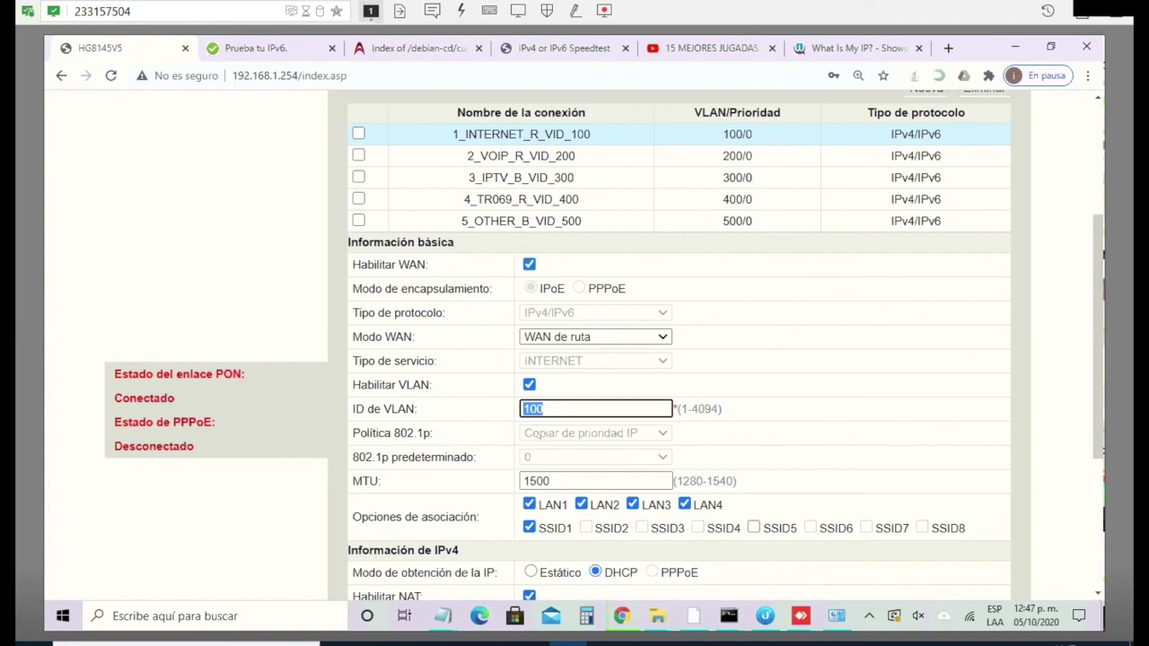
pyautogui.scroll(-3, 529, 435)
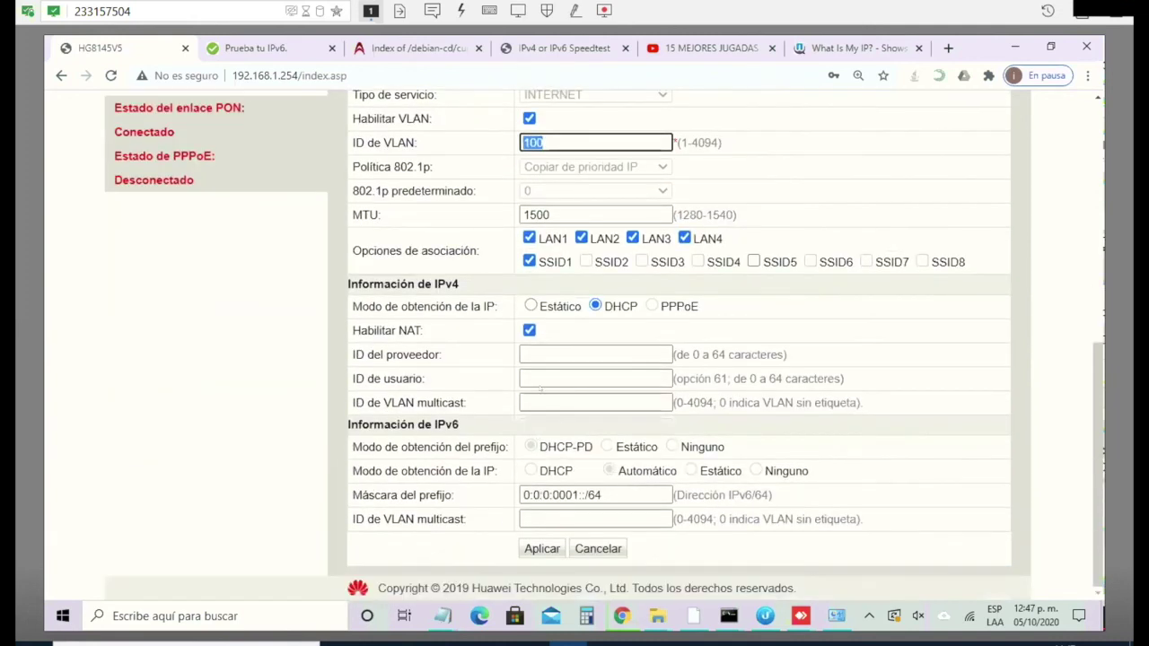
pyautogui.scroll(1, 541, 389)
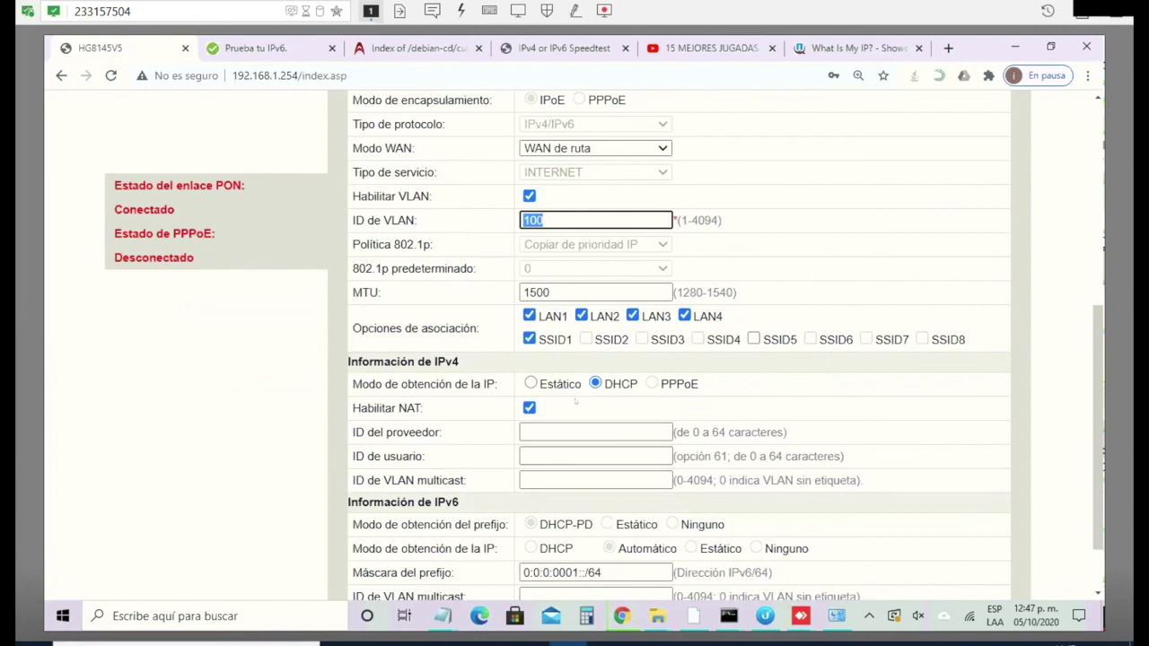
pyautogui.scroll(-1, 577, 414)
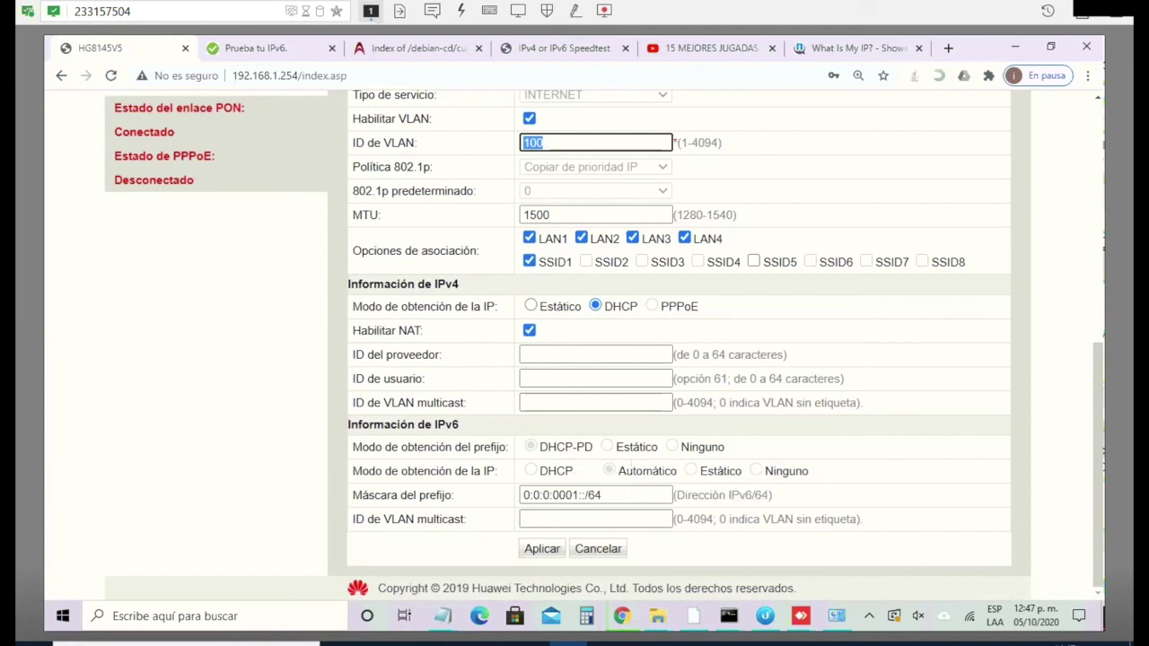
pyautogui.moveTo(627, 465)
pyautogui.moveTo(536, 473)
pyautogui.scroll(6, 492, 324)
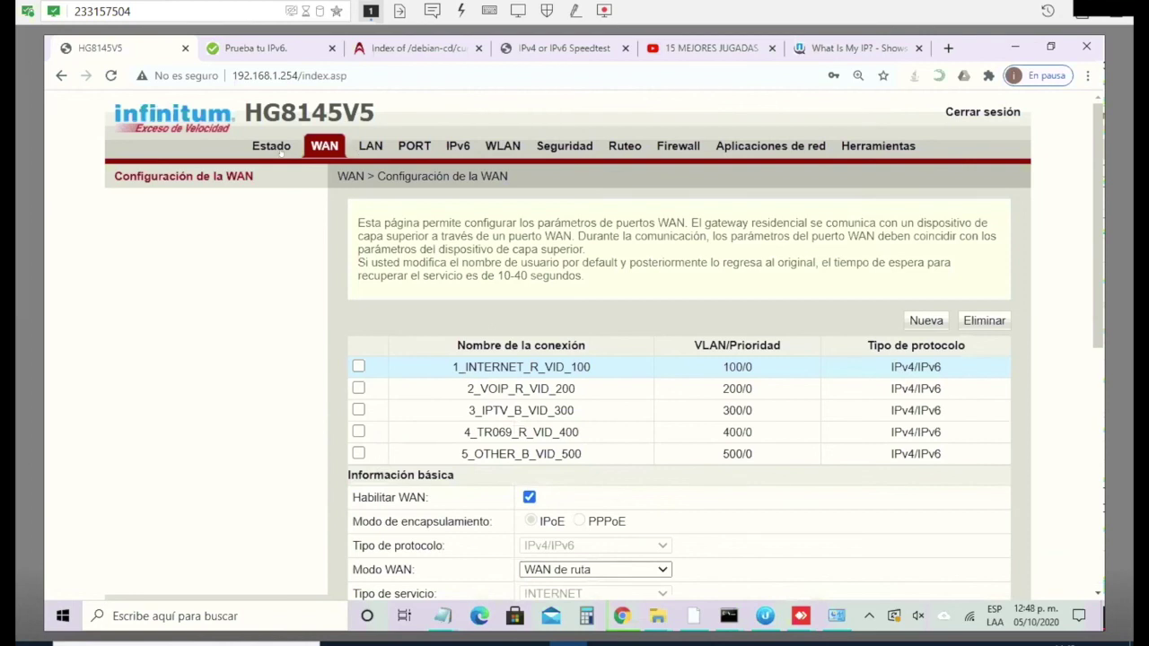
# Step: Show Información de la WAN and highlight 1_INTERNET_R_VID_100's global IPv6 address and 2806:329:f000::/48 prefix
pyautogui.click(273, 150)
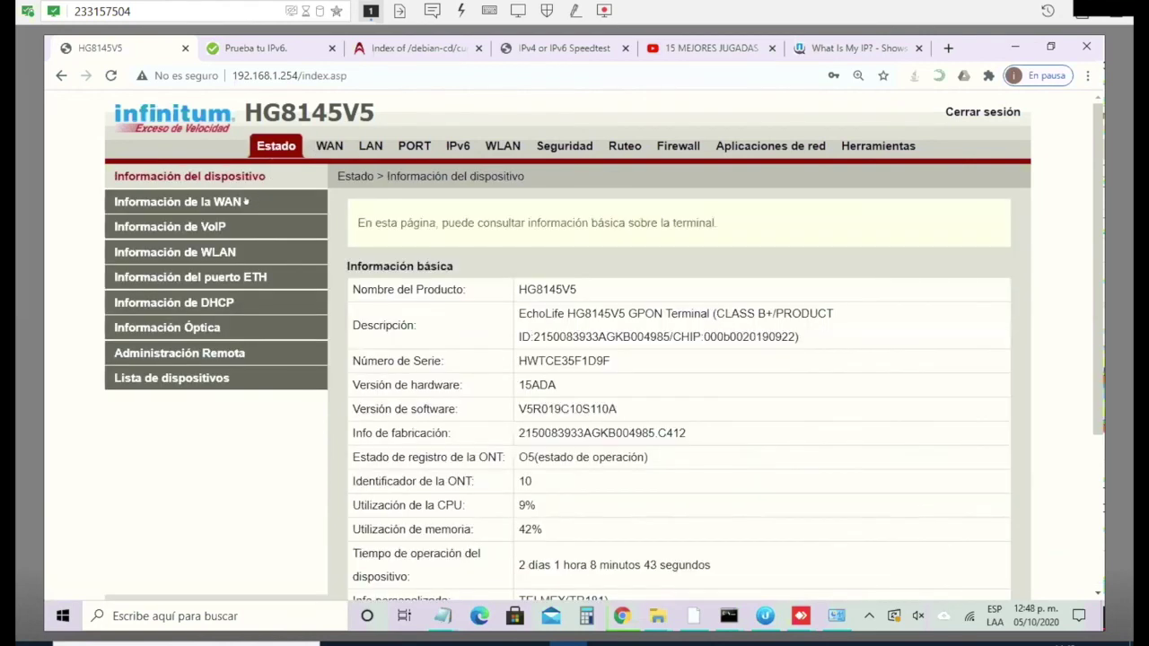
pyautogui.click(245, 202)
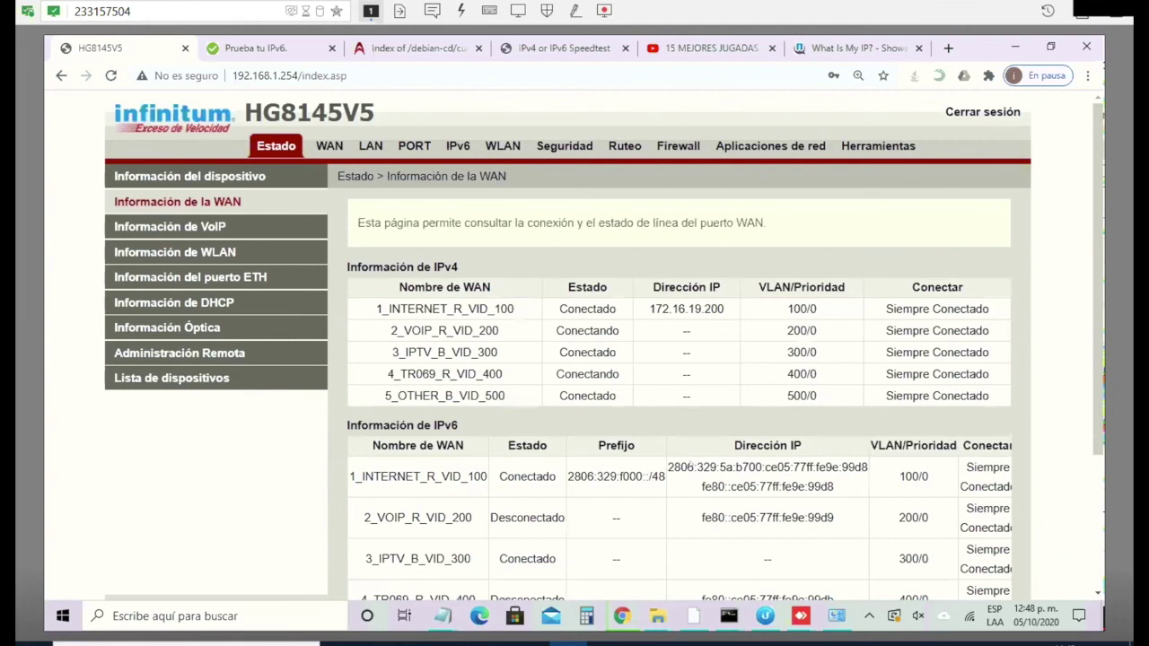
pyautogui.scroll(-2, 417, 323)
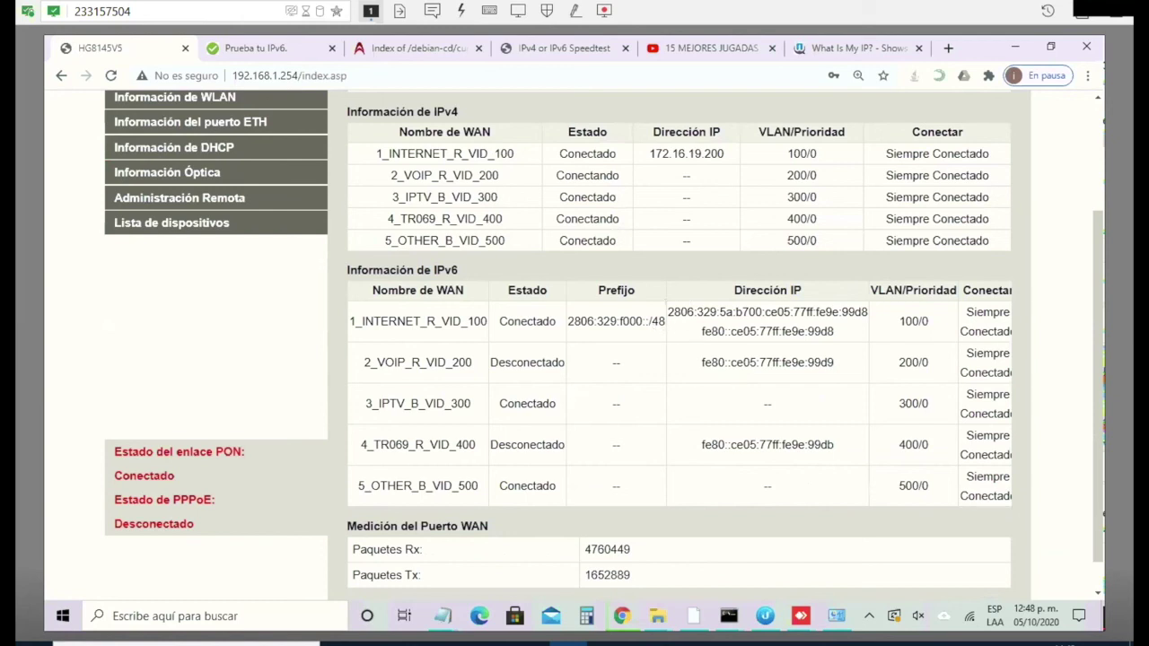
pyautogui.moveTo(668, 312); pyautogui.dragTo(869, 313)
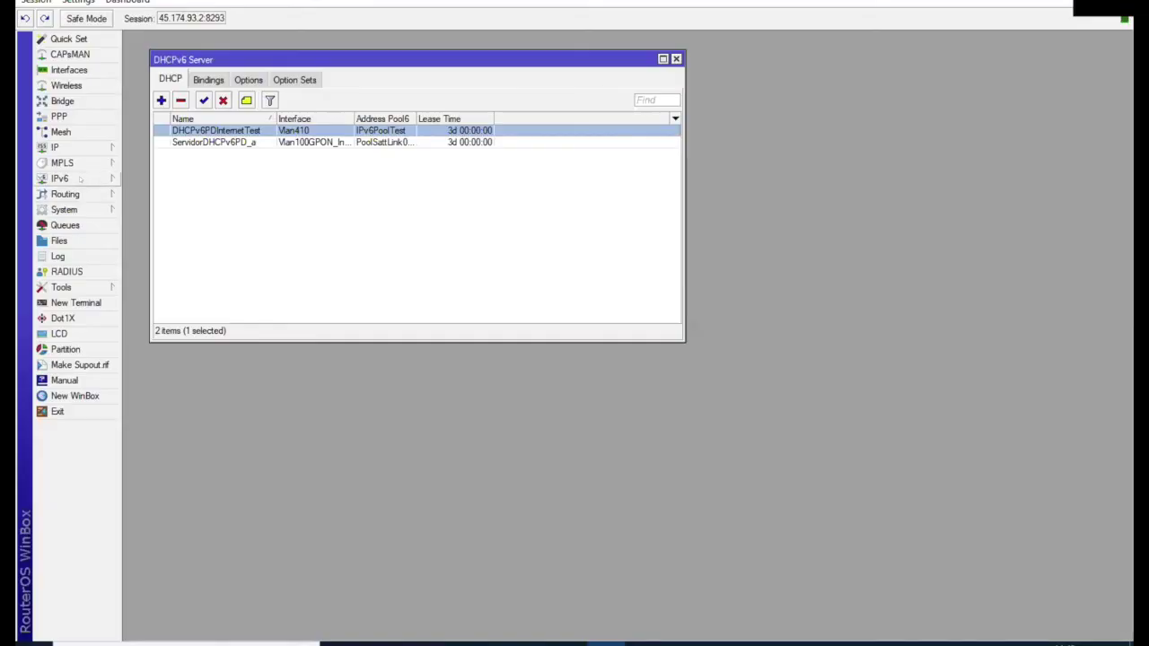
pyautogui.click(59, 179)
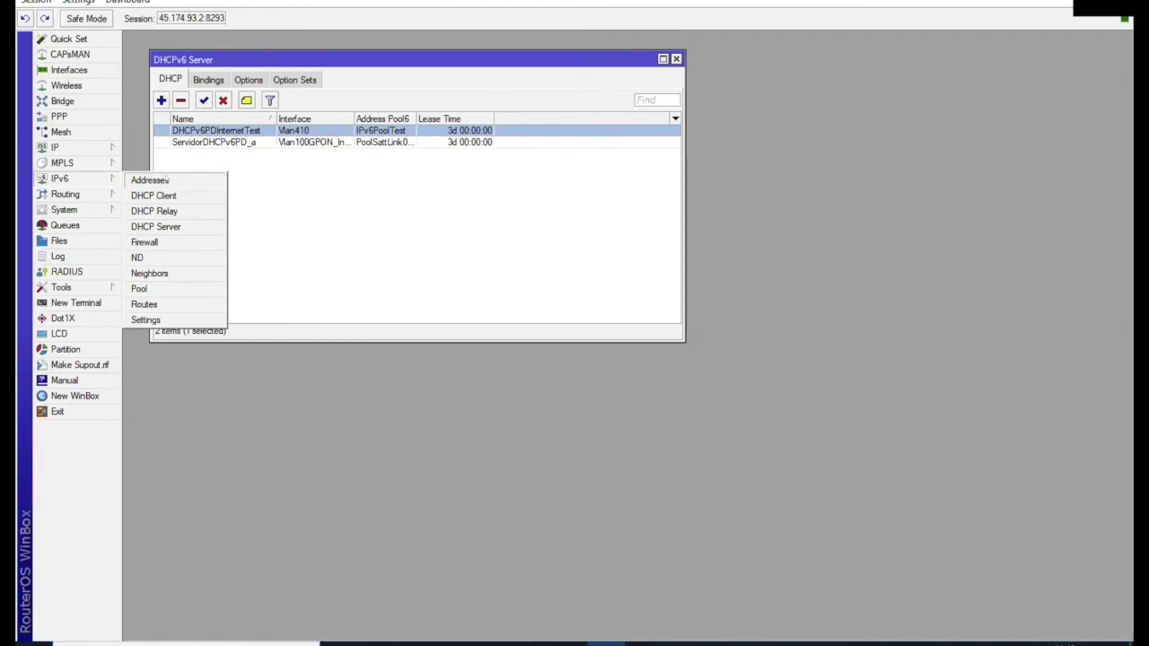
# Step: Open the 2806:329:5a:b700::1/64 Vlan410 entry from WinBox's IPv6 address list
pyautogui.click(151, 180)
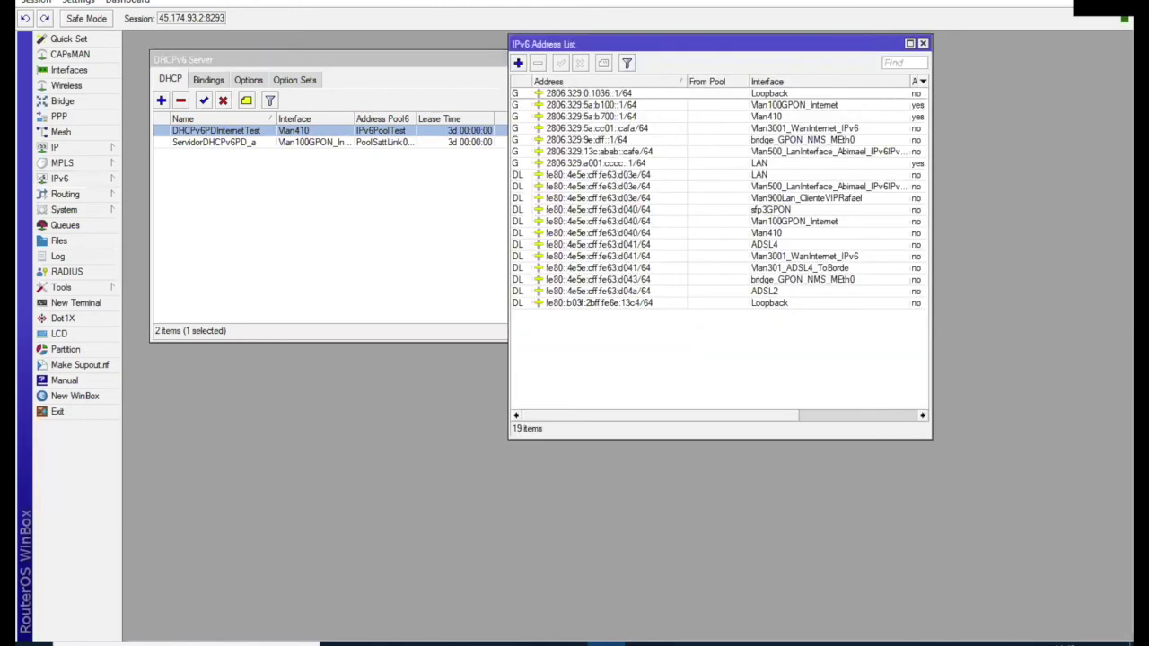
pyautogui.doubleClick(627, 116)
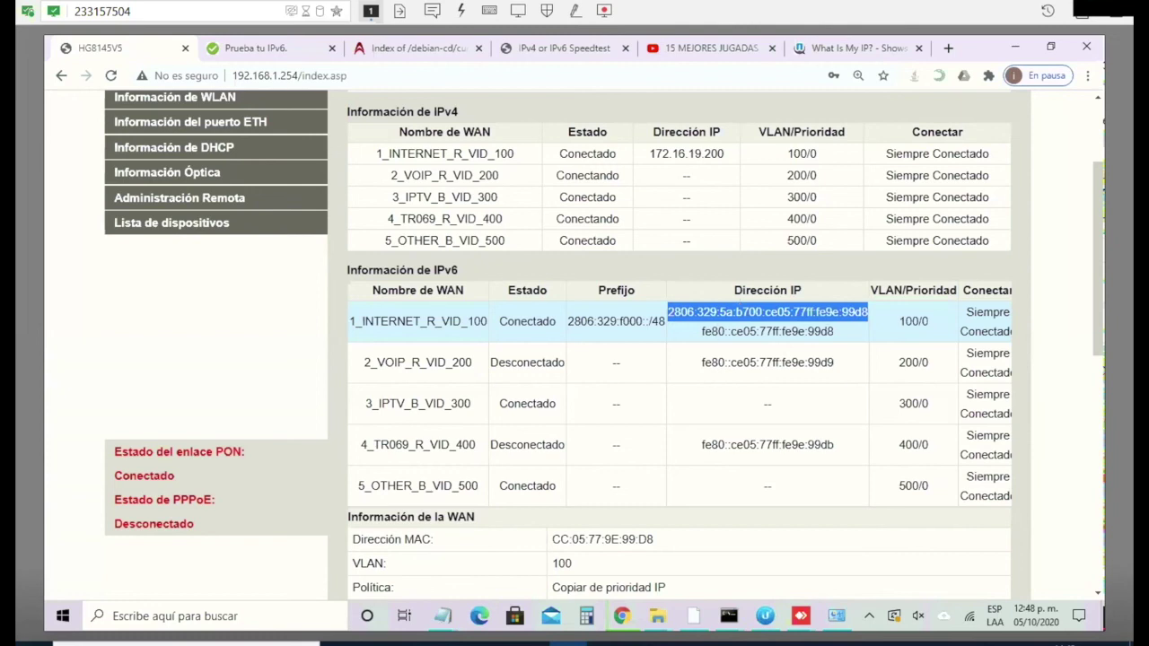
# Step: Highlight the delegated 2806:329:f000::/48 prefix, then go to IPv6 > Configuración dirección de LAN
pyautogui.moveTo(666, 321); pyautogui.dragTo(564, 321)
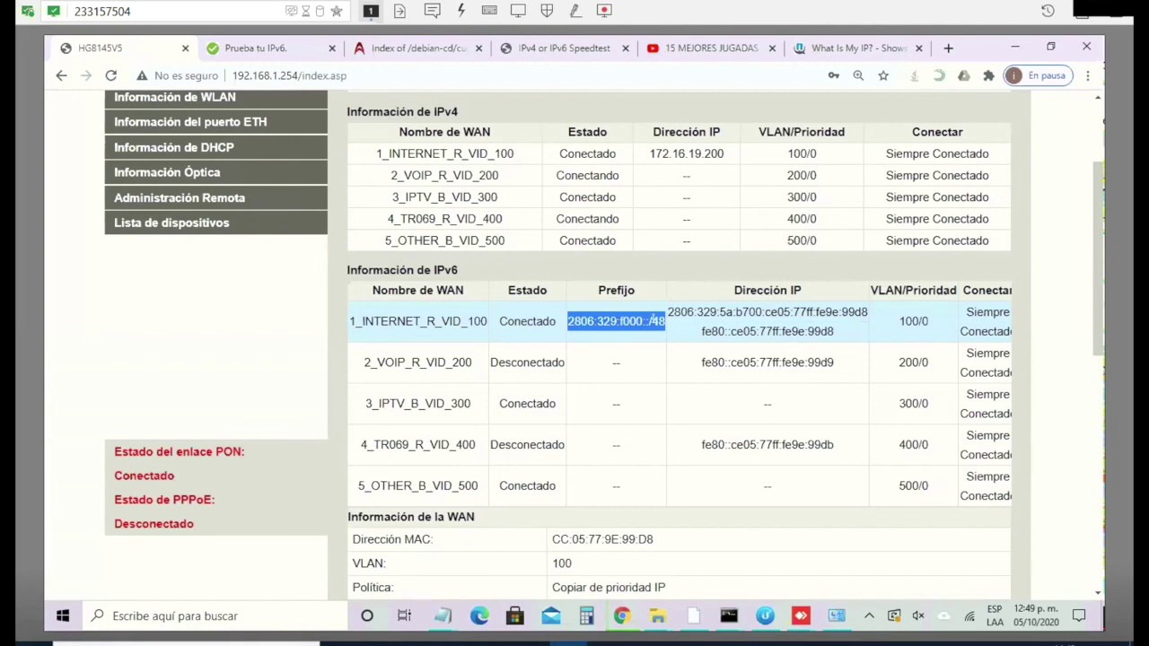
pyautogui.scroll(3, 678, 341)
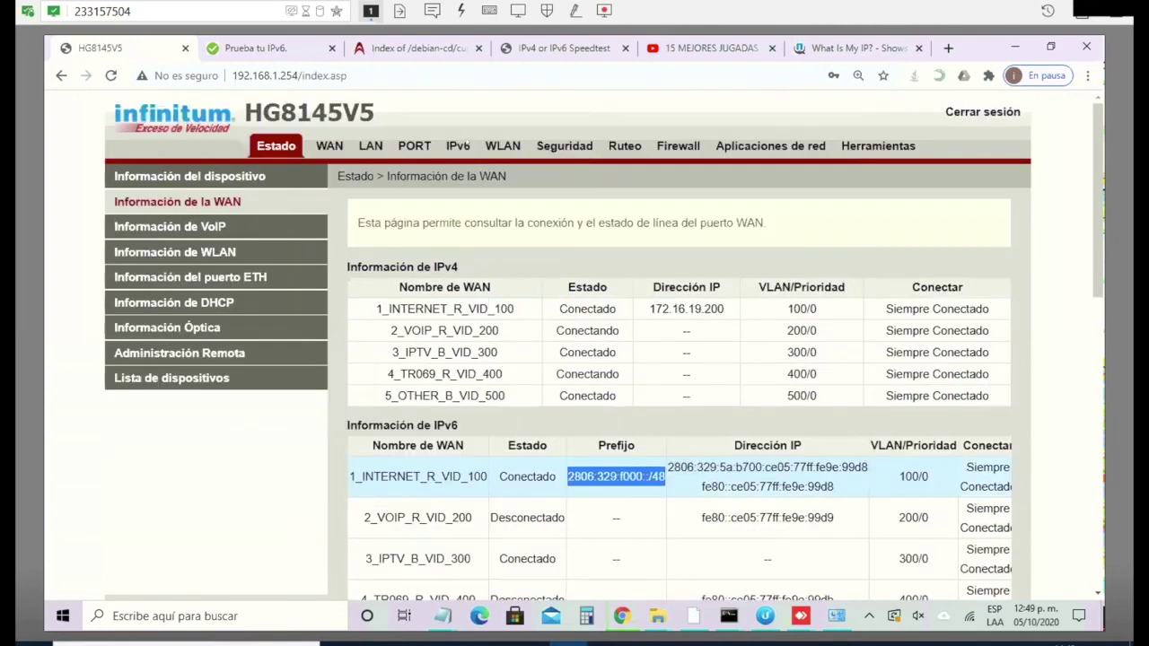
pyautogui.click(454, 147)
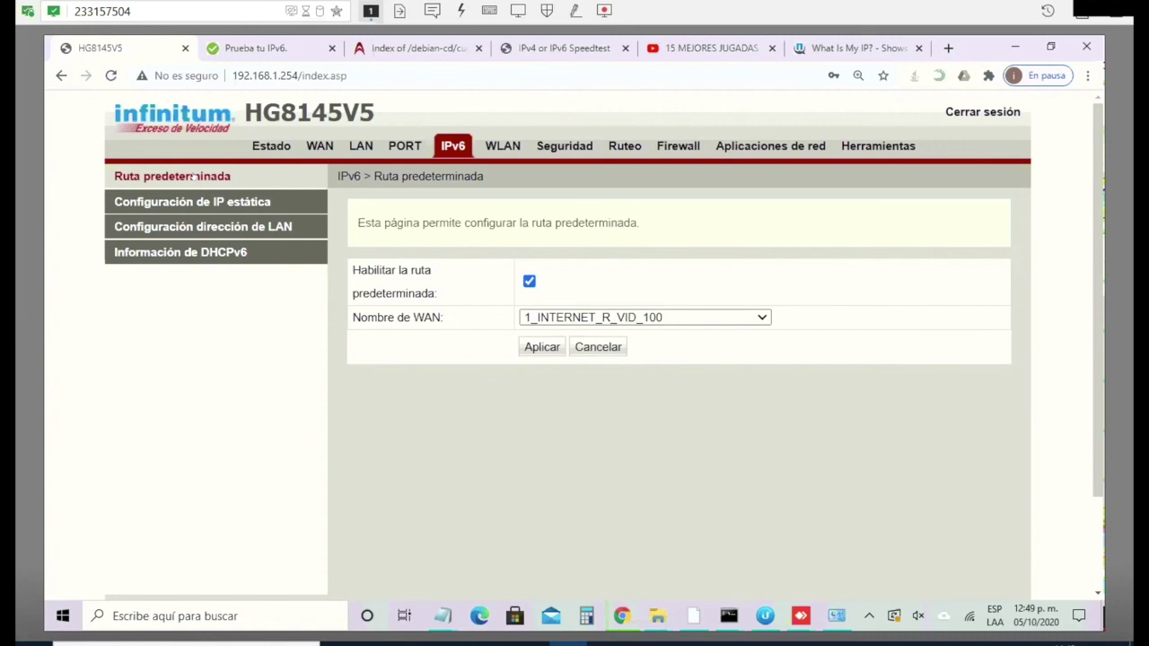
pyautogui.click(231, 226)
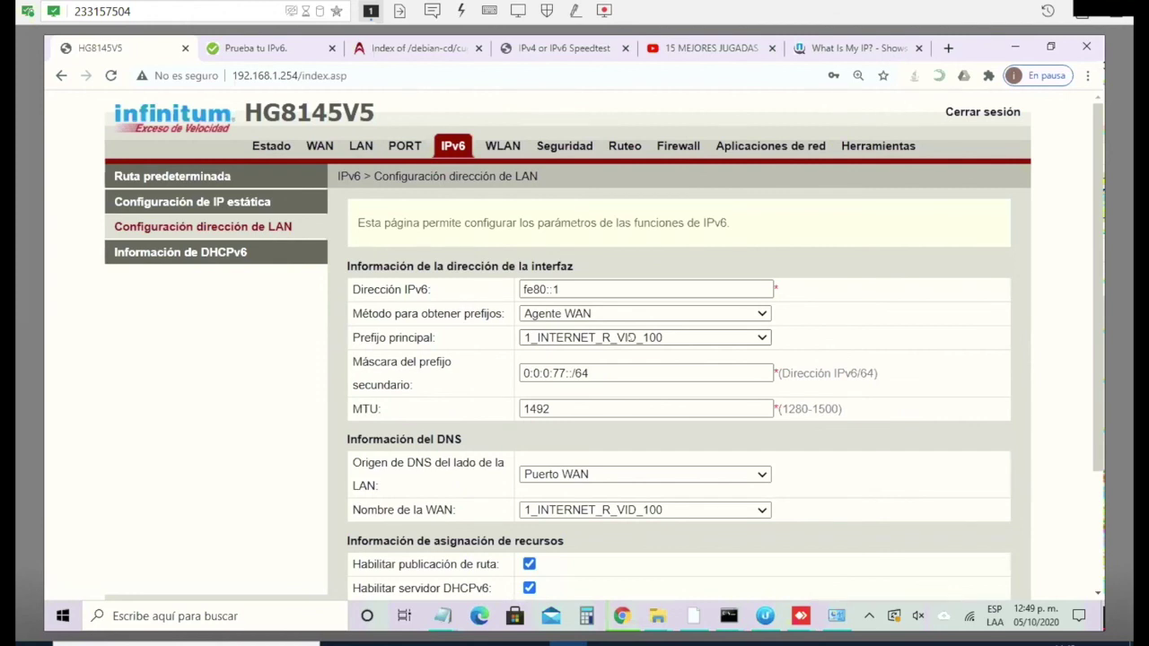
# Step: Check the 0:0:0:77::/64 secondary prefix and remaining IPv6 LAN settings, then minimize Chrome
pyautogui.click(590, 373)
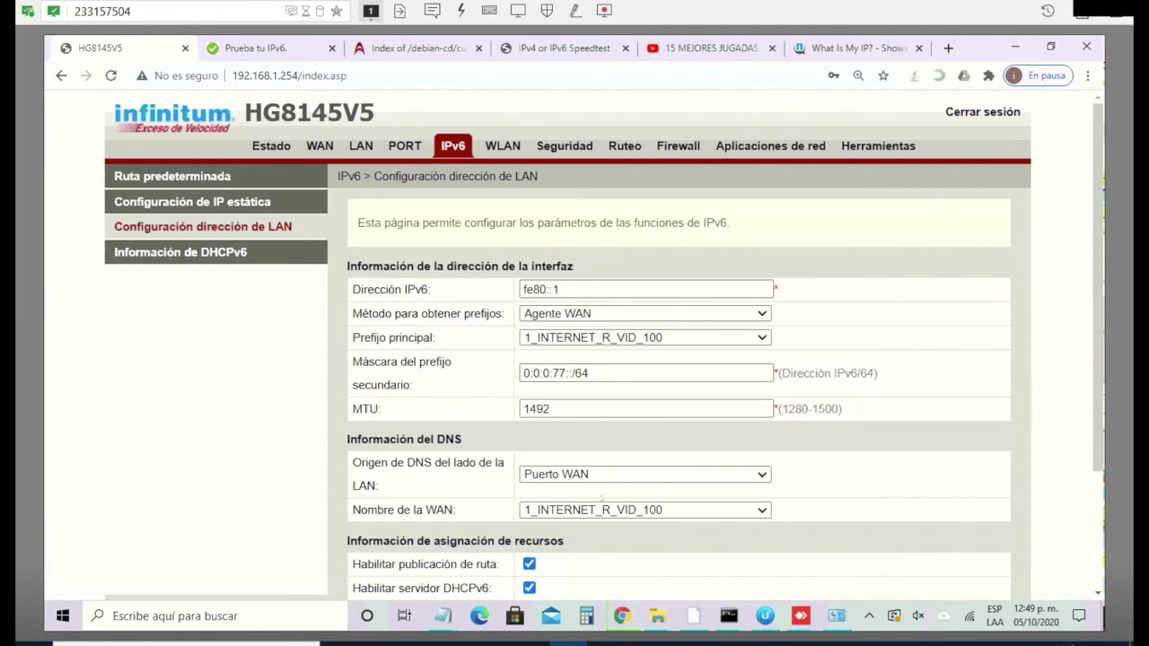
pyautogui.scroll(-2, 602, 498)
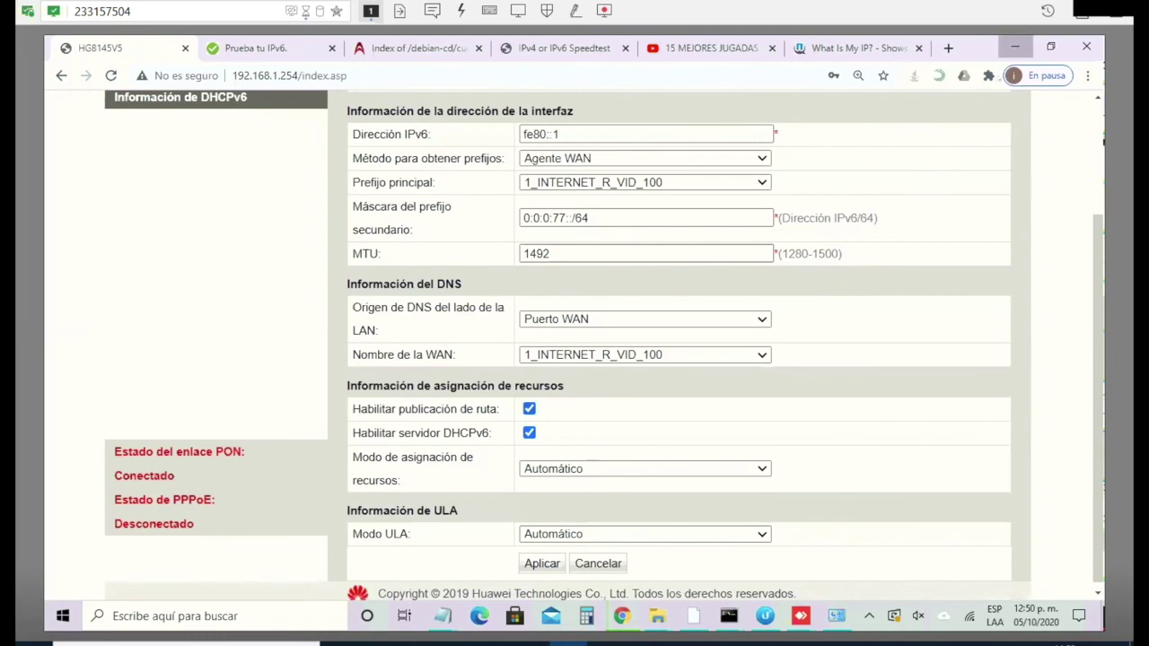
pyautogui.click(1015, 46)
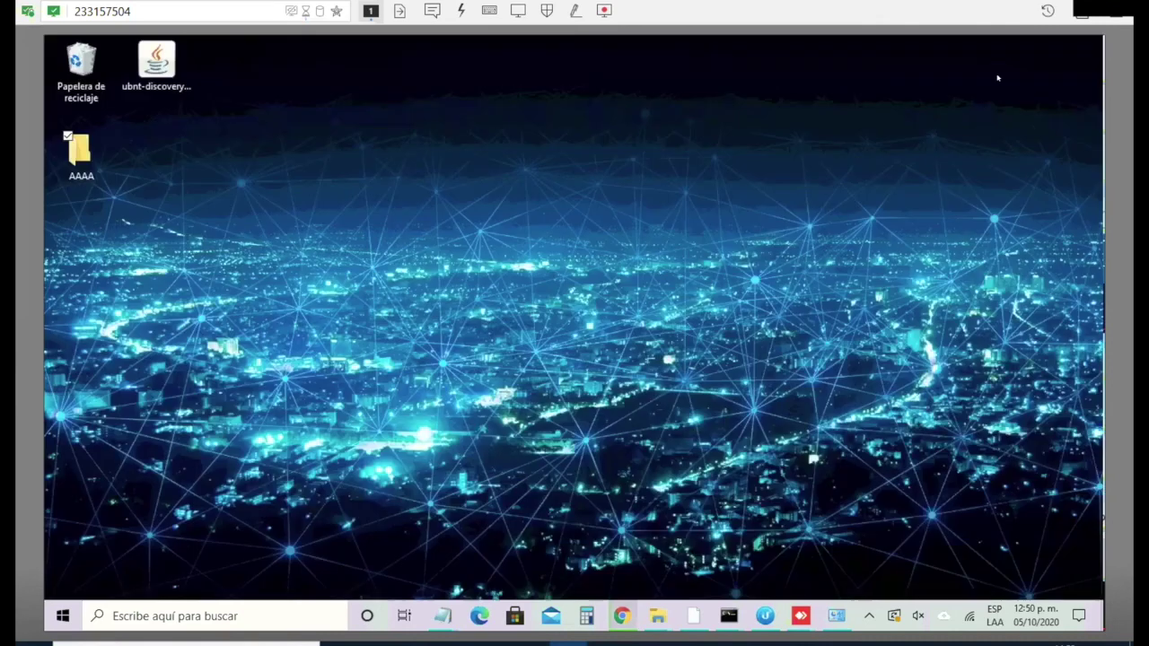
pyautogui.click(836, 616)
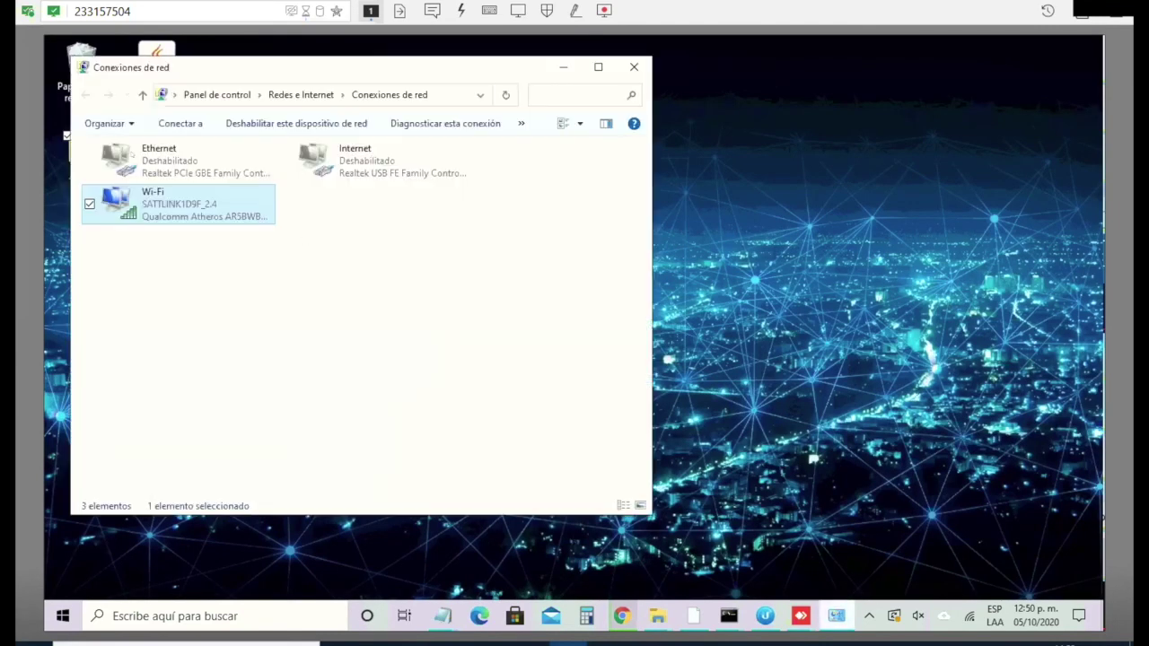
pyautogui.rightClick(194, 204)
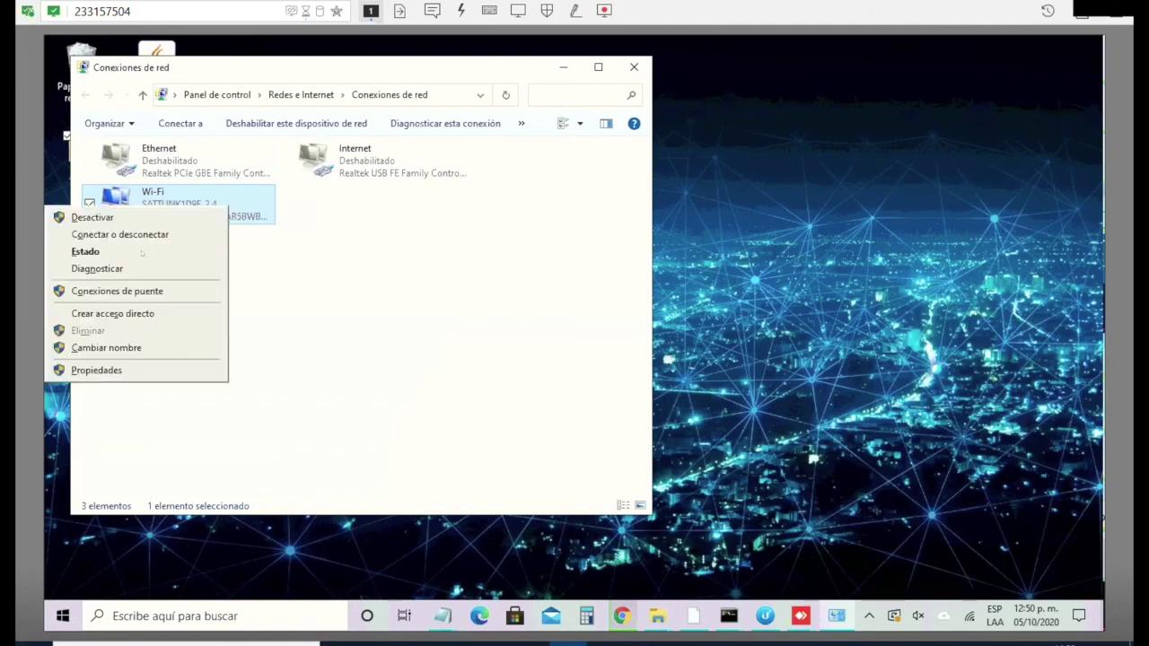
pyautogui.click(141, 252)
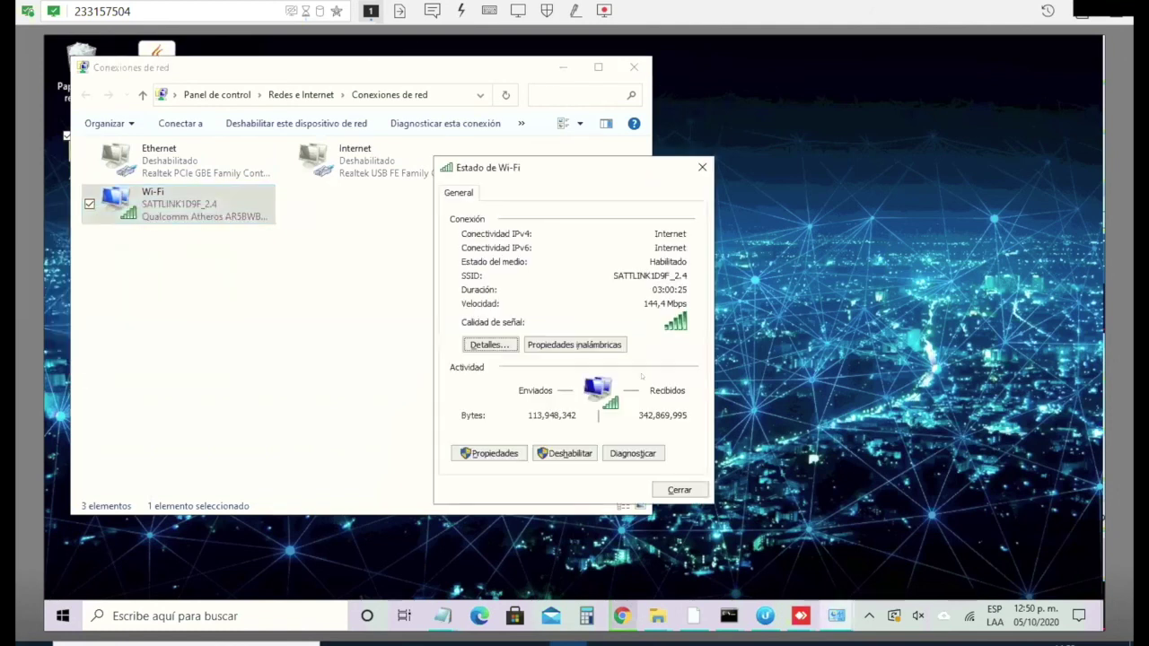
pyautogui.click(492, 342)
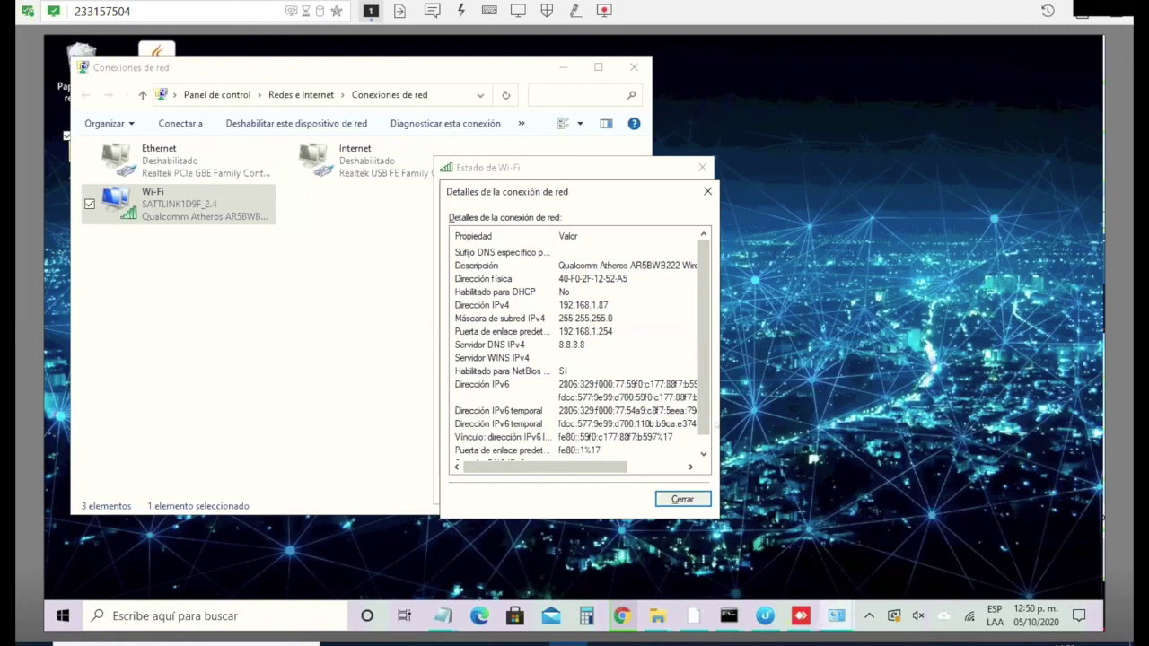
pyautogui.scroll(-1, 563, 452)
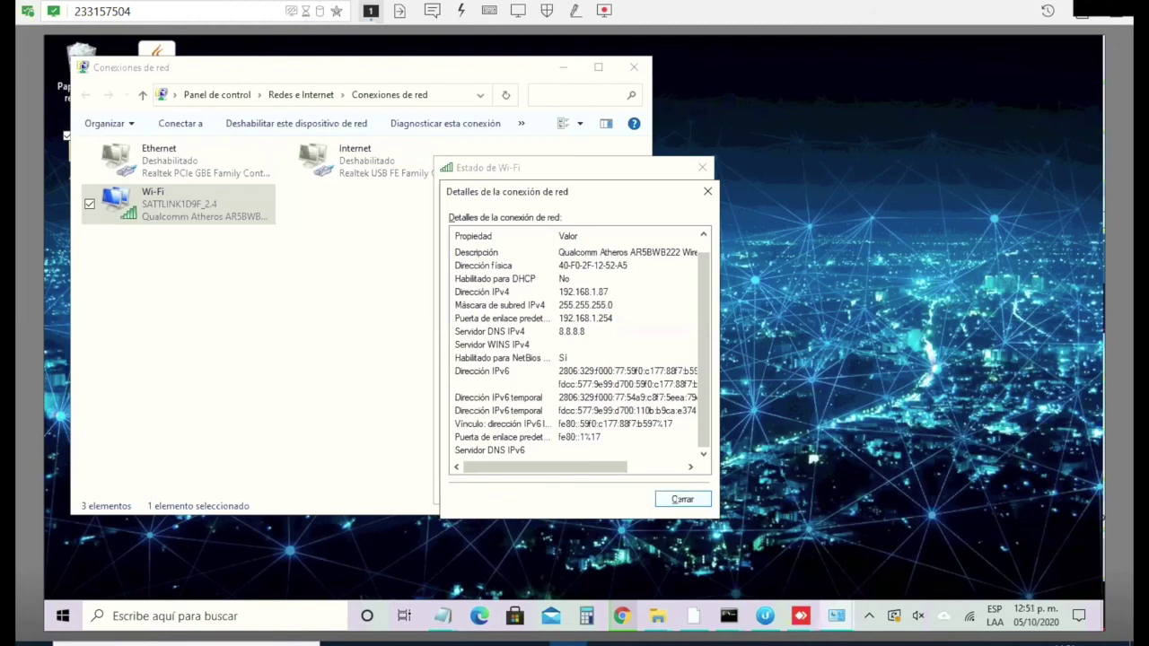
pyautogui.click(682, 499)
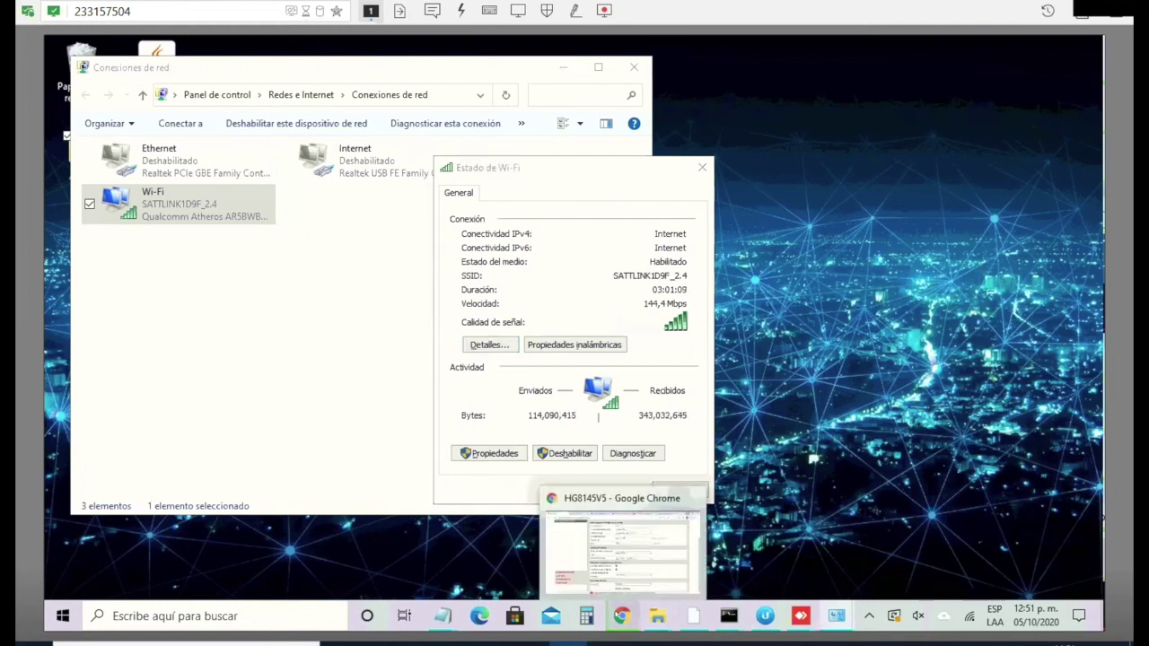
pyautogui.click(621, 616)
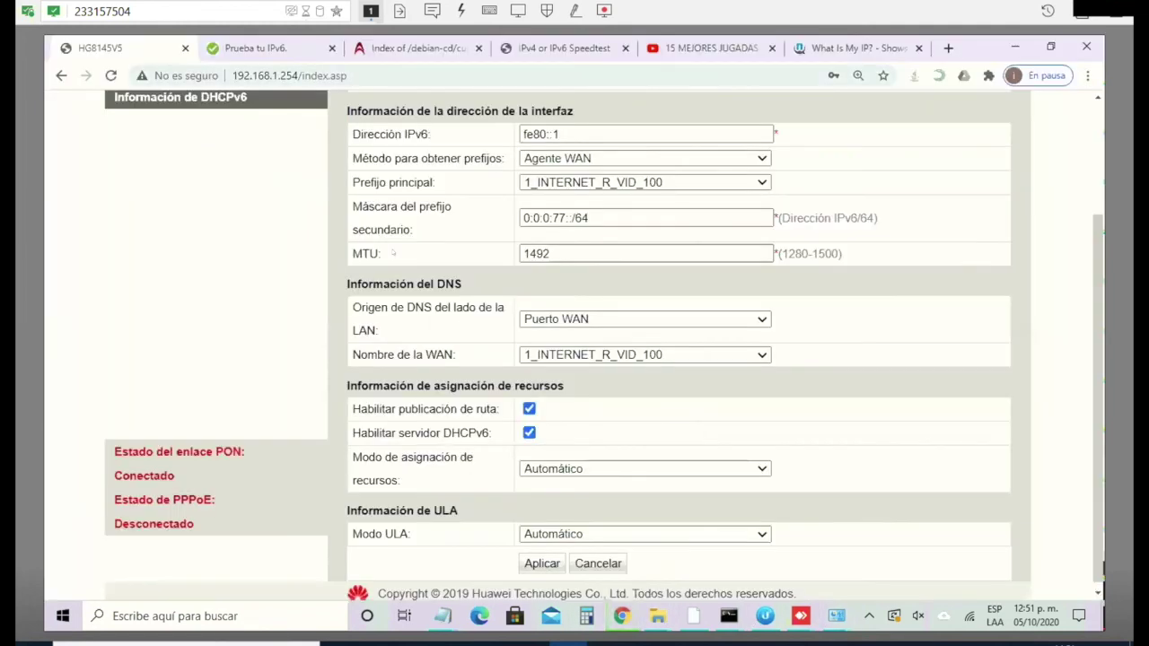
# Step: Reload test-ipv6.com in the 'Prueba tu IPv6.' tab to rerun the test
pyautogui.hotkey('ctrl', 'l')
pyautogui.hotkey('ctrl', 'Tab')
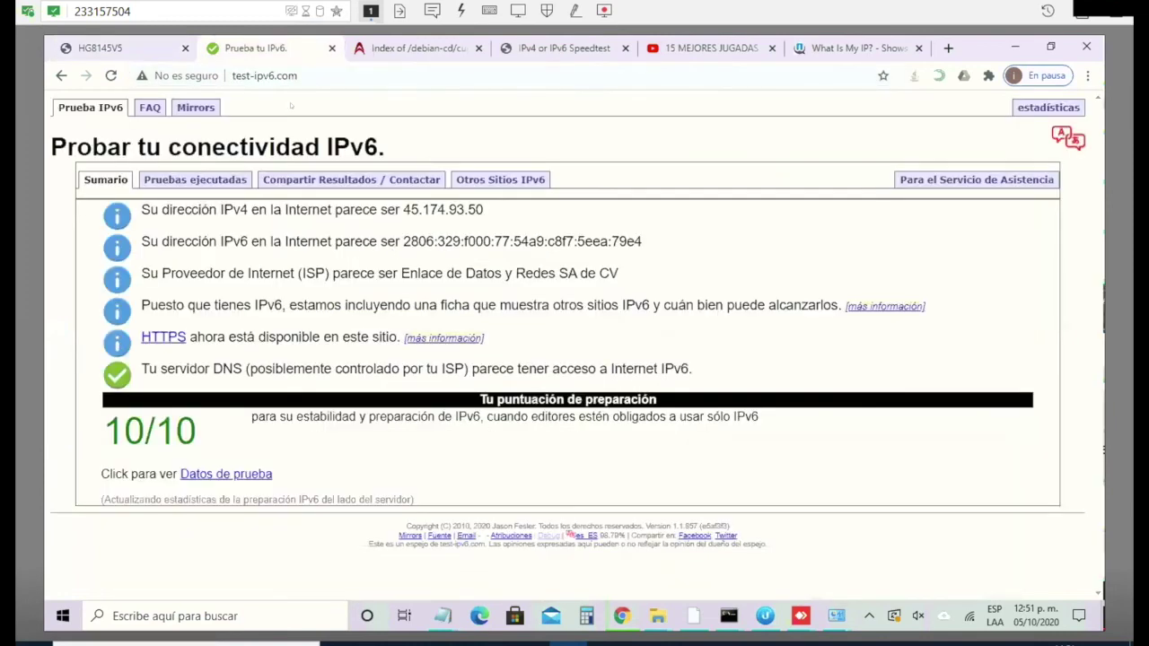
pyautogui.hotkey('ctrl', 'l')
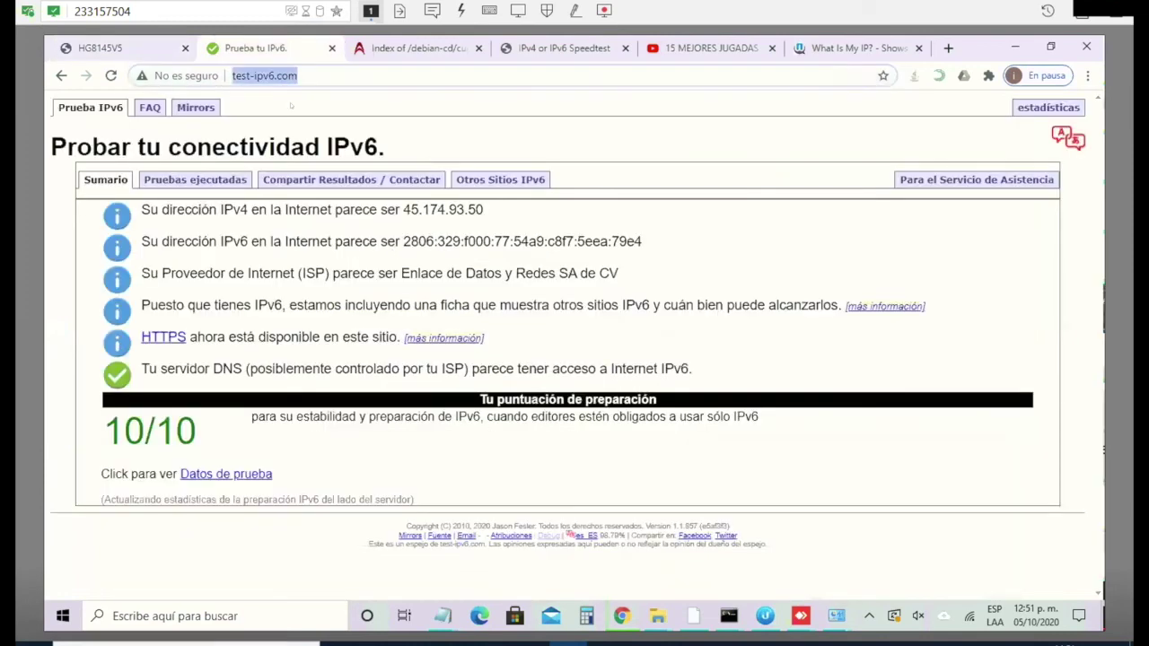
pyautogui.press('Return')
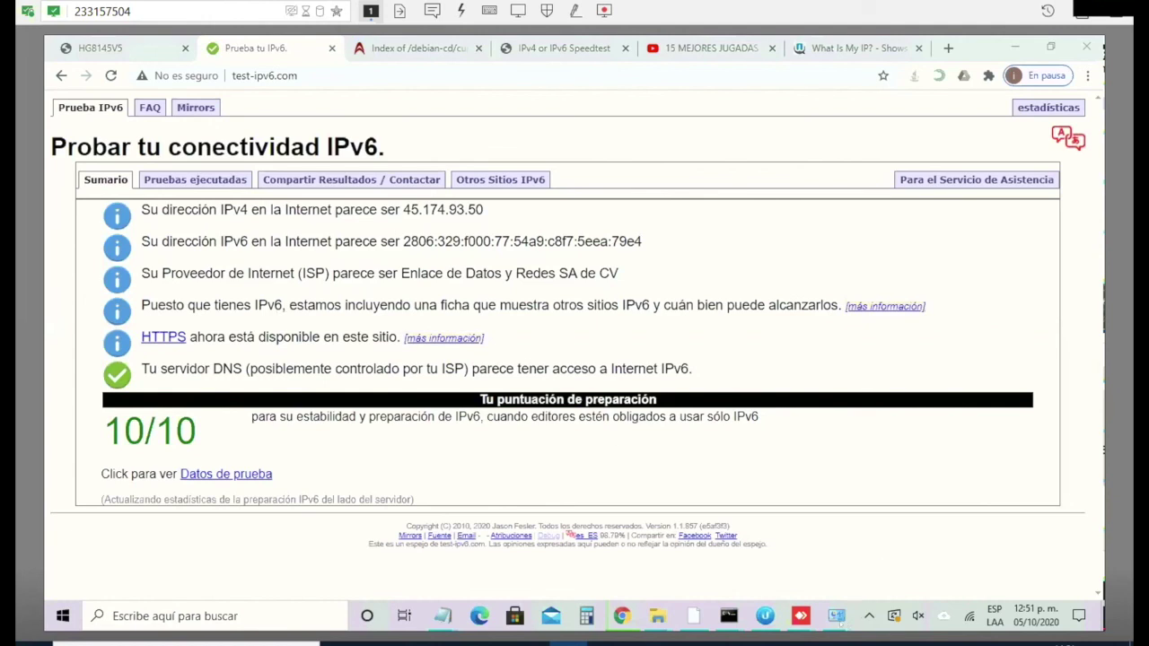
# Step: Dismiss the Avast alert, review the Wi-Fi details again, and close Estado de Wi-Fi
pyautogui.moveTo(836, 618)
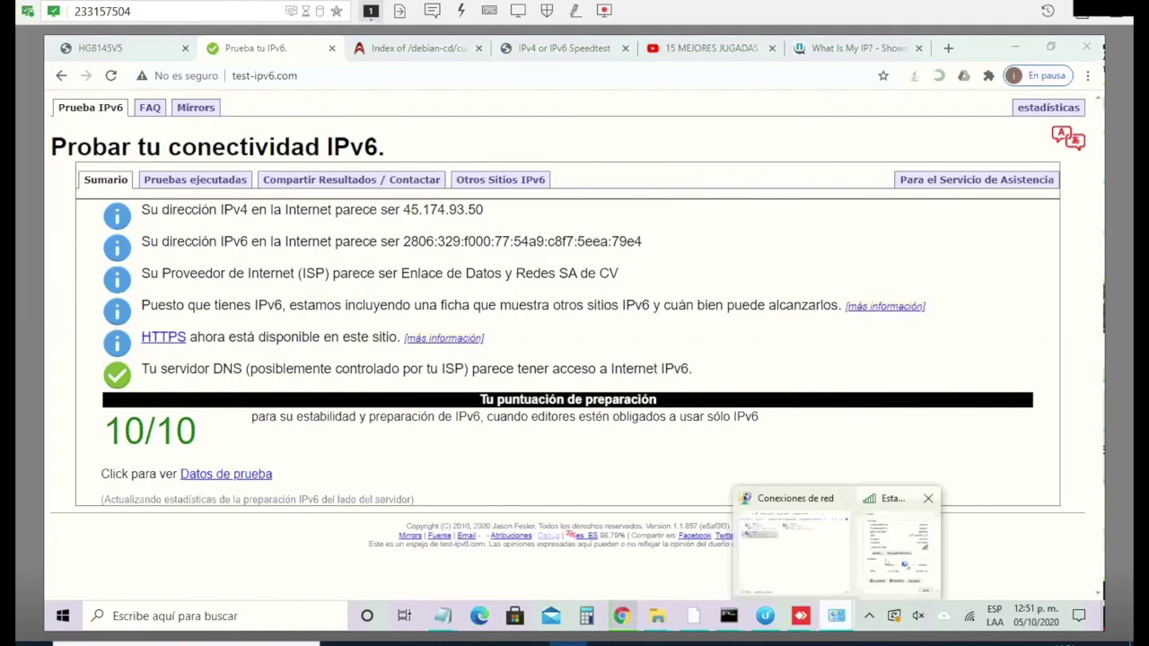
pyautogui.click(897, 547)
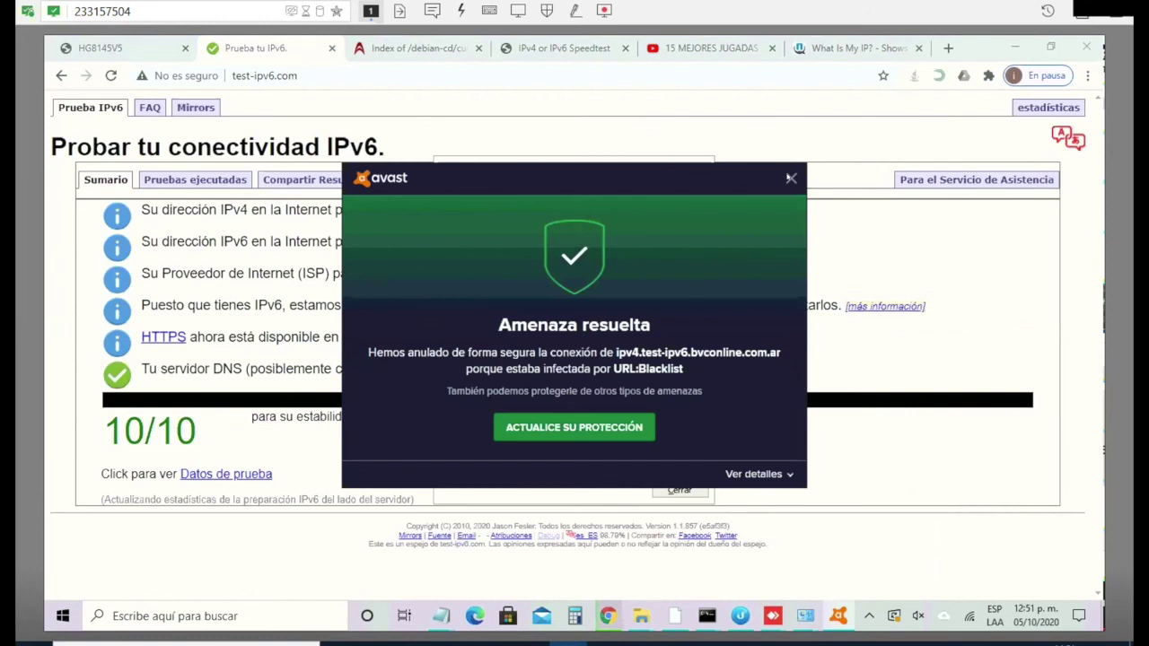
pyautogui.click(791, 178)
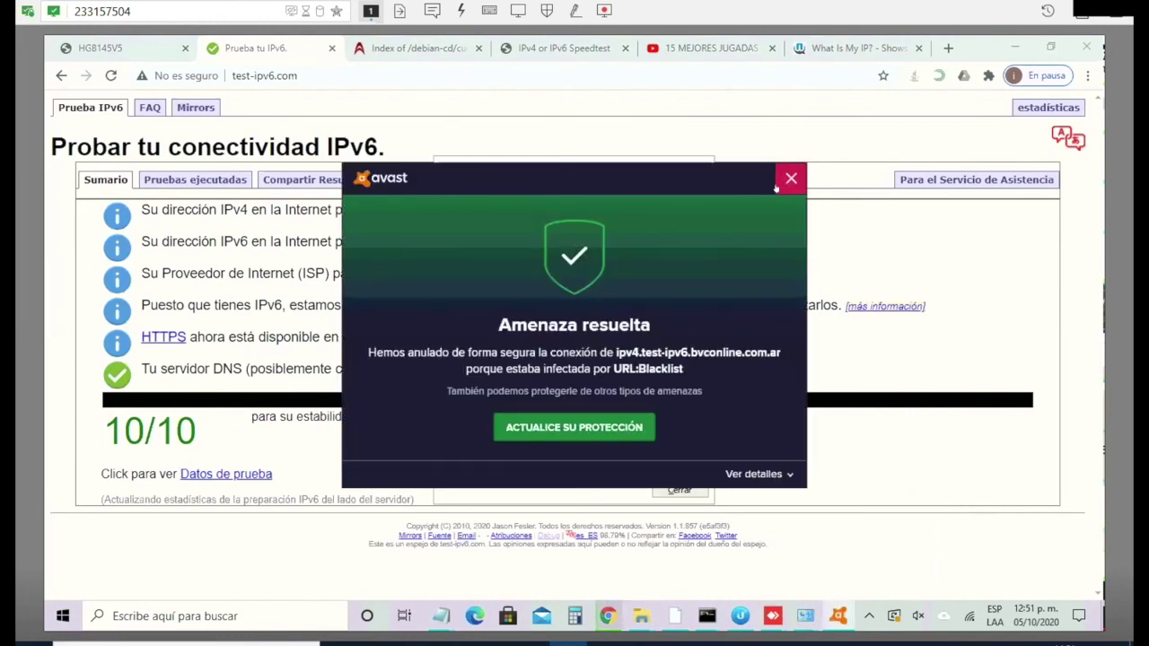
pyautogui.click(791, 178)
pyautogui.press('Return')
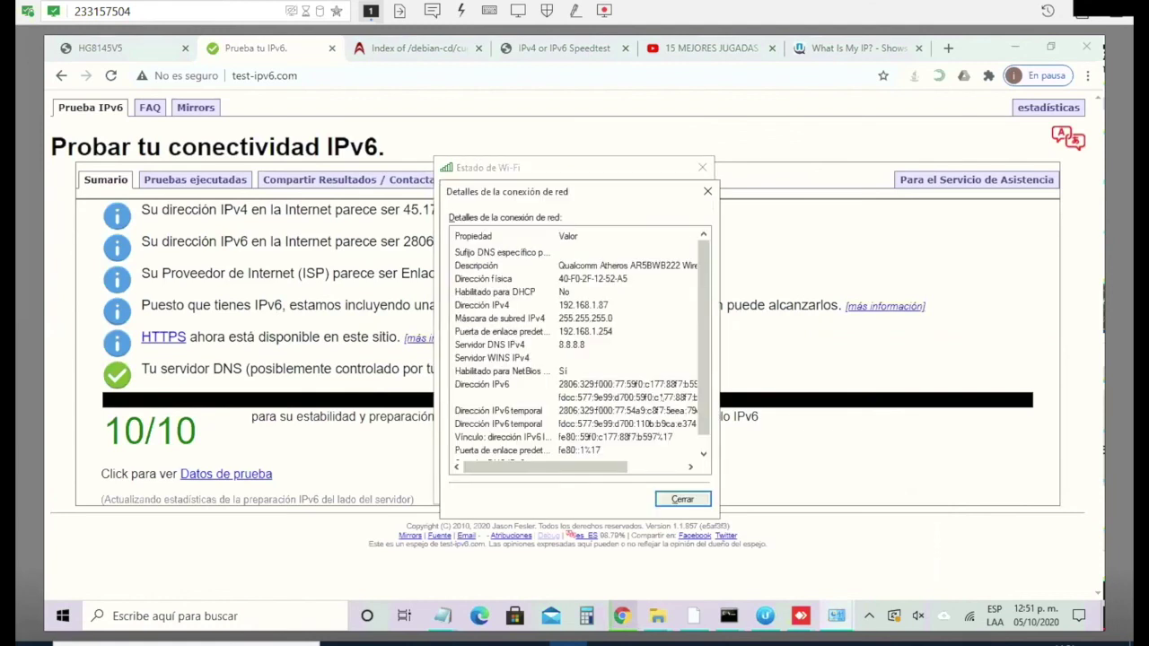
pyautogui.click(681, 499)
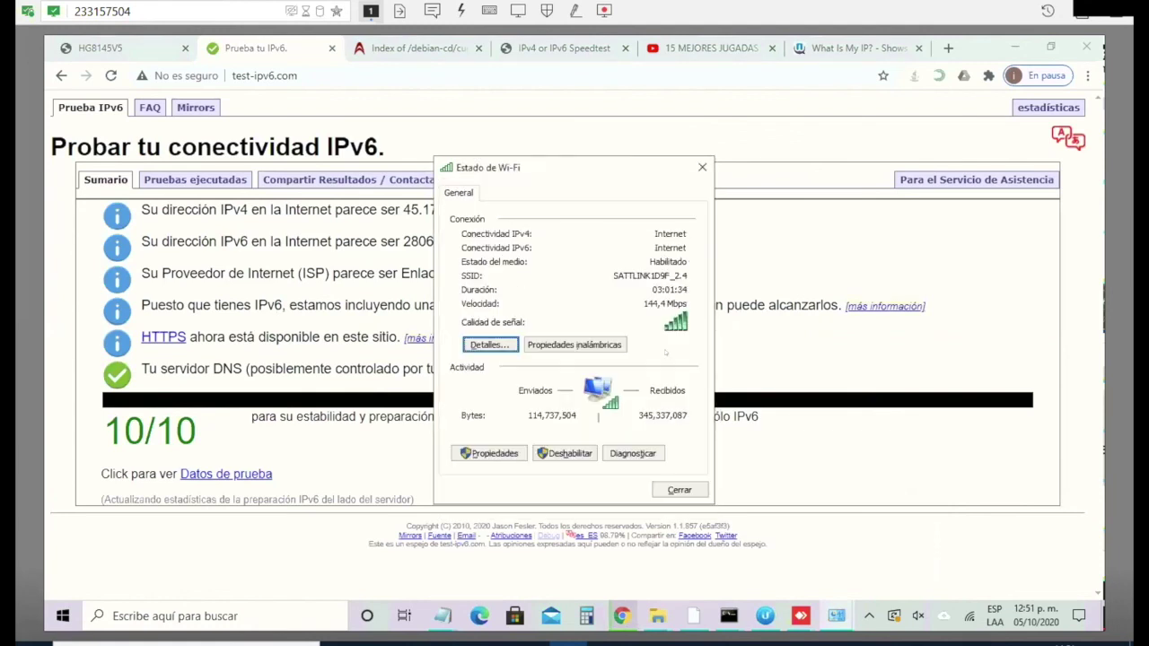
pyautogui.click(702, 167)
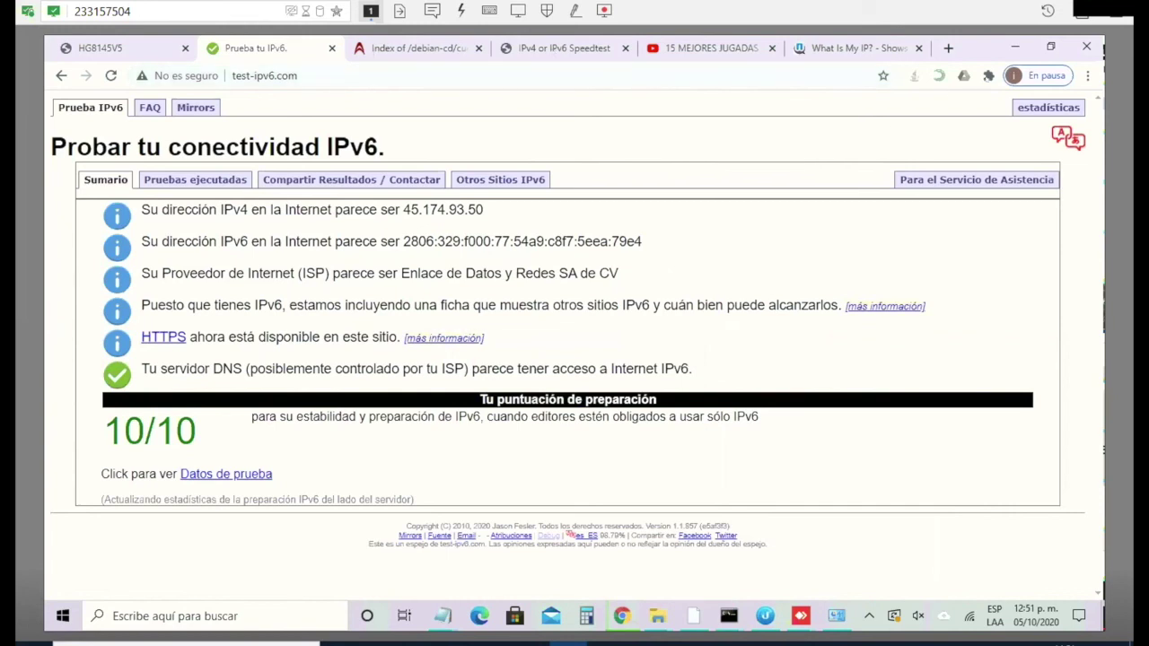
# Step: View IPvFoo's list of test-ipv6.com domains with IPv4/IPv6 addresses, such as 2001:470:1:18::115, then close it
pyautogui.click(989, 75)
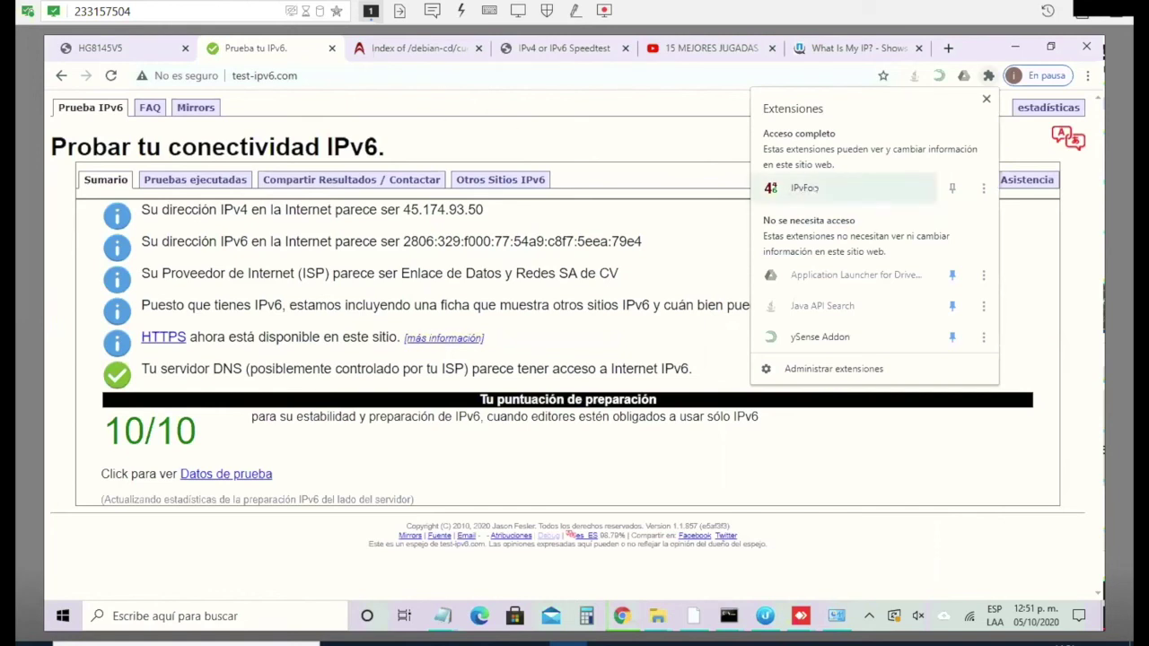
pyautogui.click(804, 187)
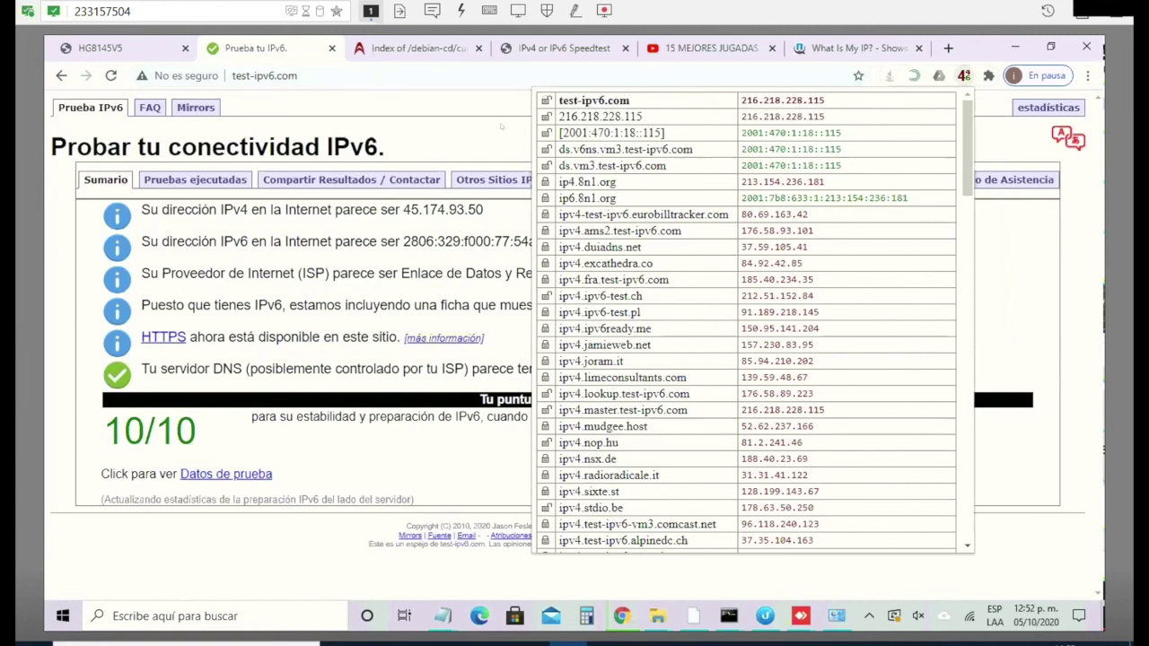
pyautogui.click(501, 126)
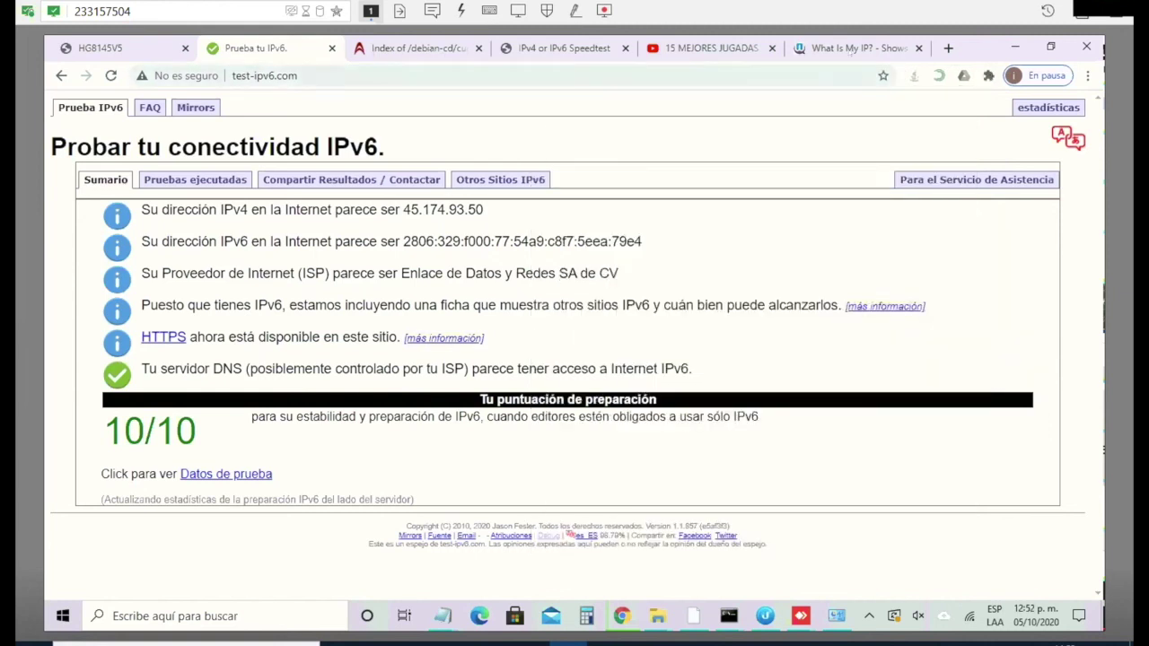
# Step: Minimize the ping and tracert Command Prompt windows and show the IPv6 speedtest result: 46.60 down, 39.34 up Mbps
pyautogui.click(857, 48)
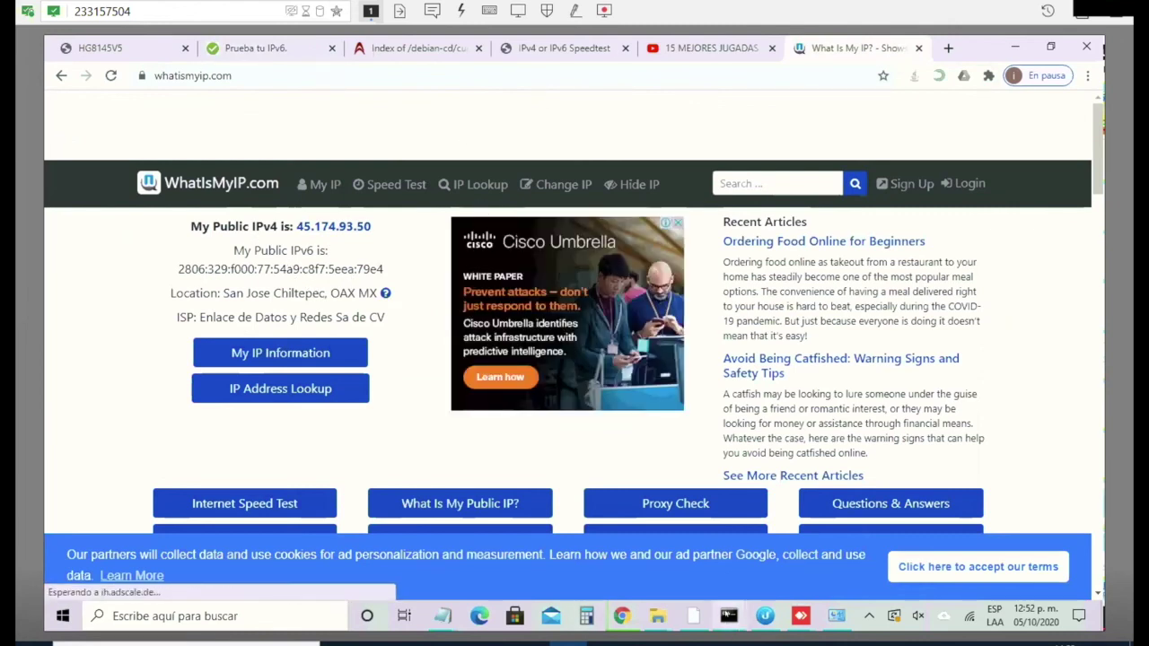
pyautogui.moveTo(728, 615)
pyautogui.click(704, 595)
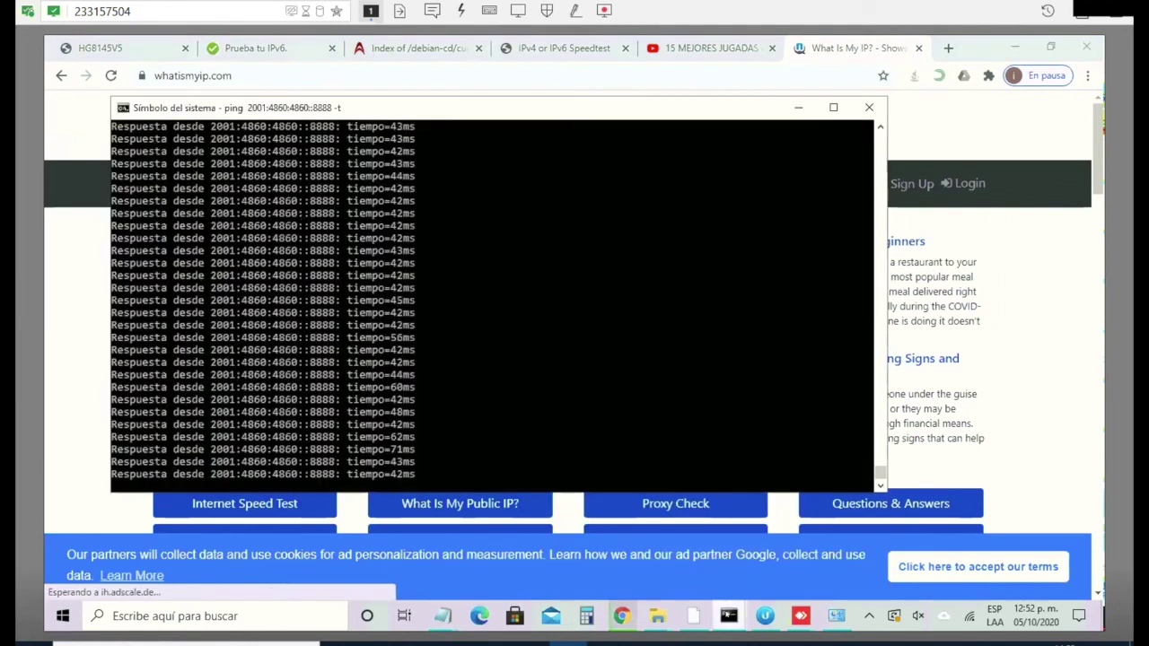
pyautogui.click(729, 616)
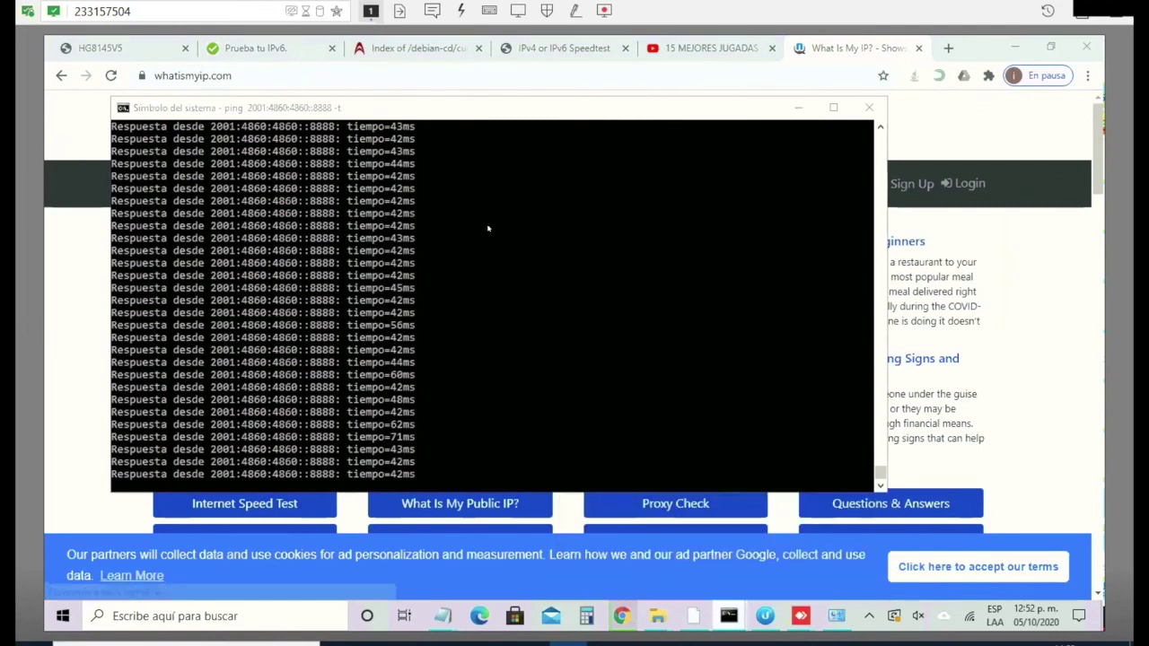
pyautogui.click(800, 127)
pyautogui.click(798, 107)
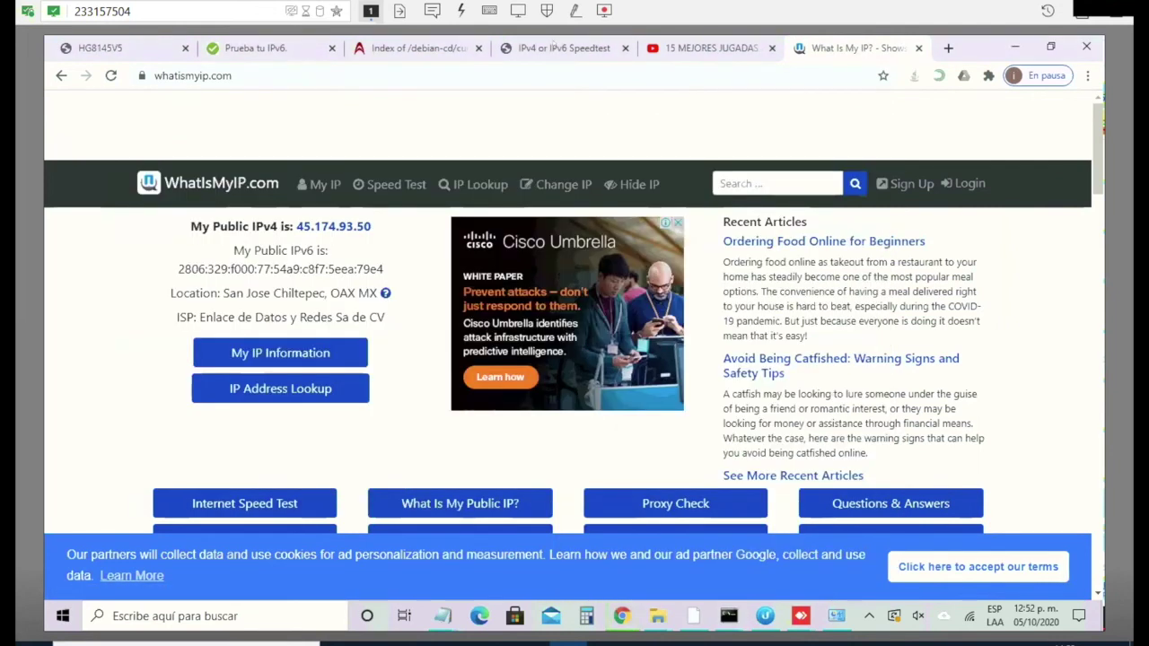
pyautogui.click(554, 46)
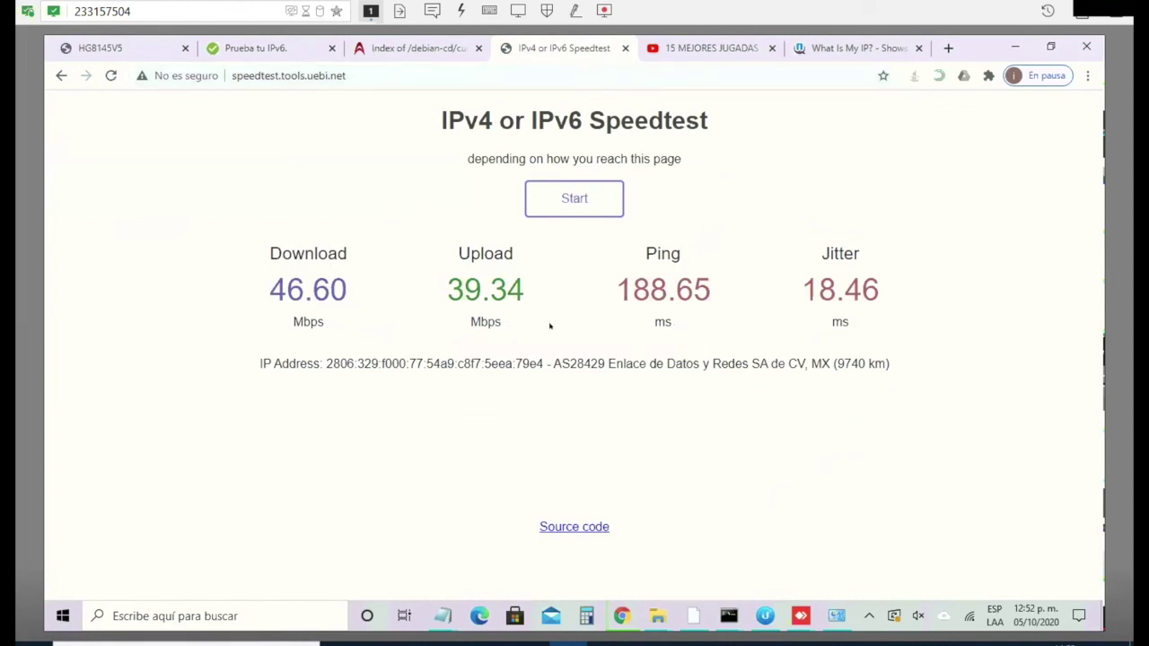
# Step: Save debian-10.6.0-amd64-DVD-1.iso from the Debian iso-dvd index into Downloads
pyautogui.click(440, 47)
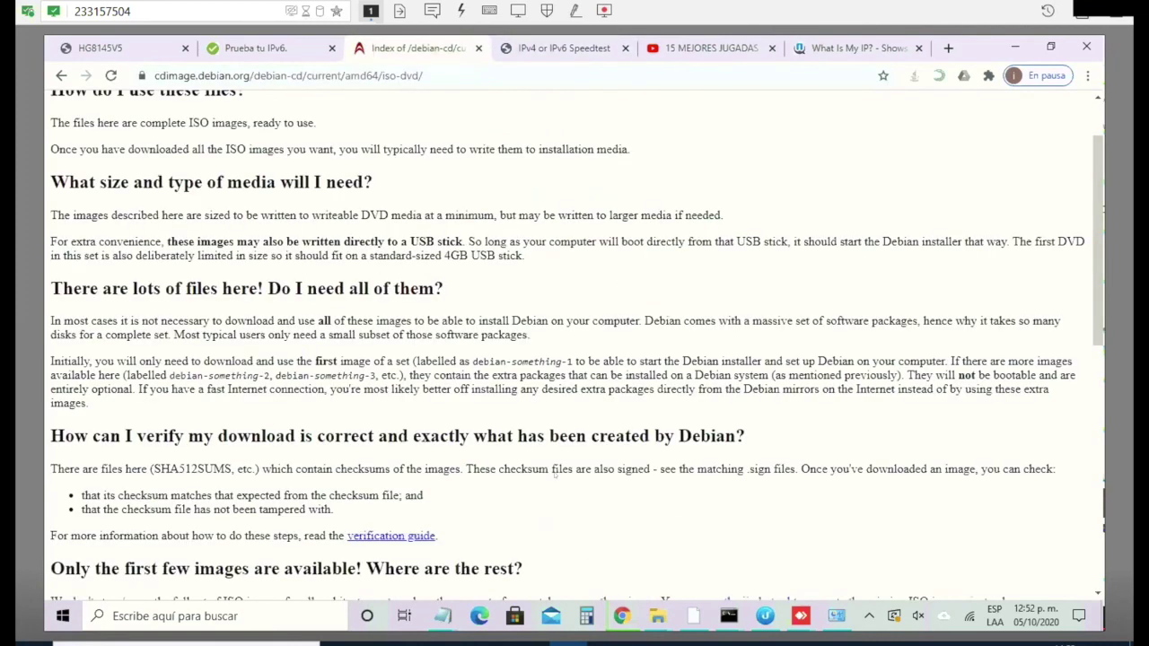
pyautogui.scroll(-7, 636, 473)
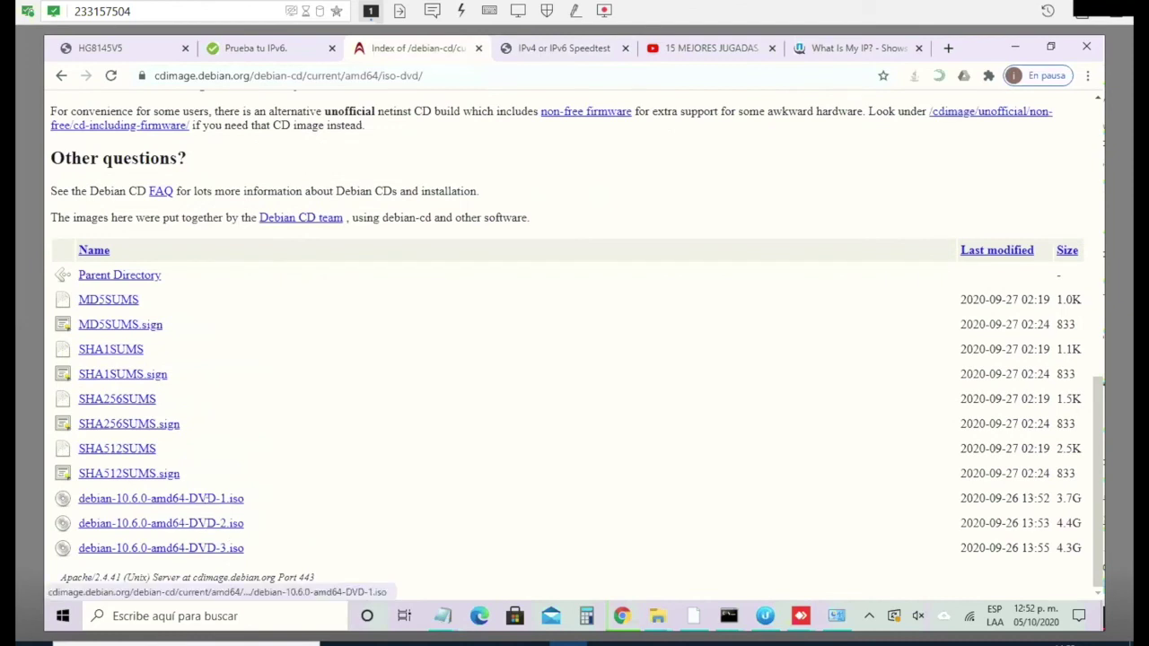
pyautogui.rightClick(210, 498)
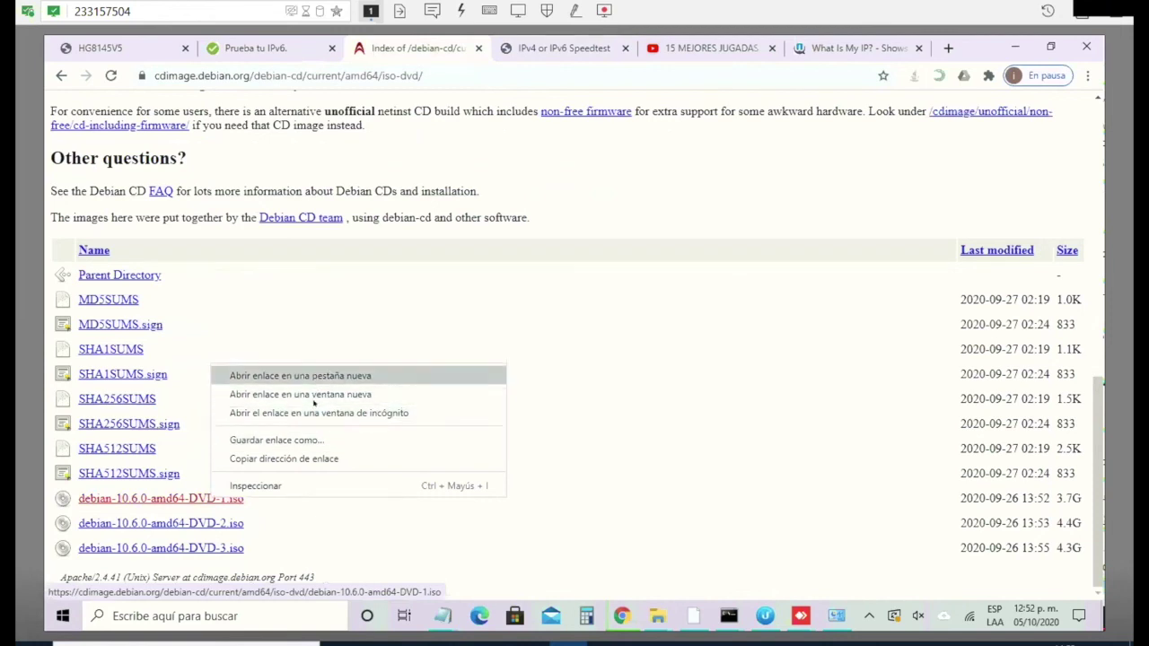
pyautogui.click(314, 440)
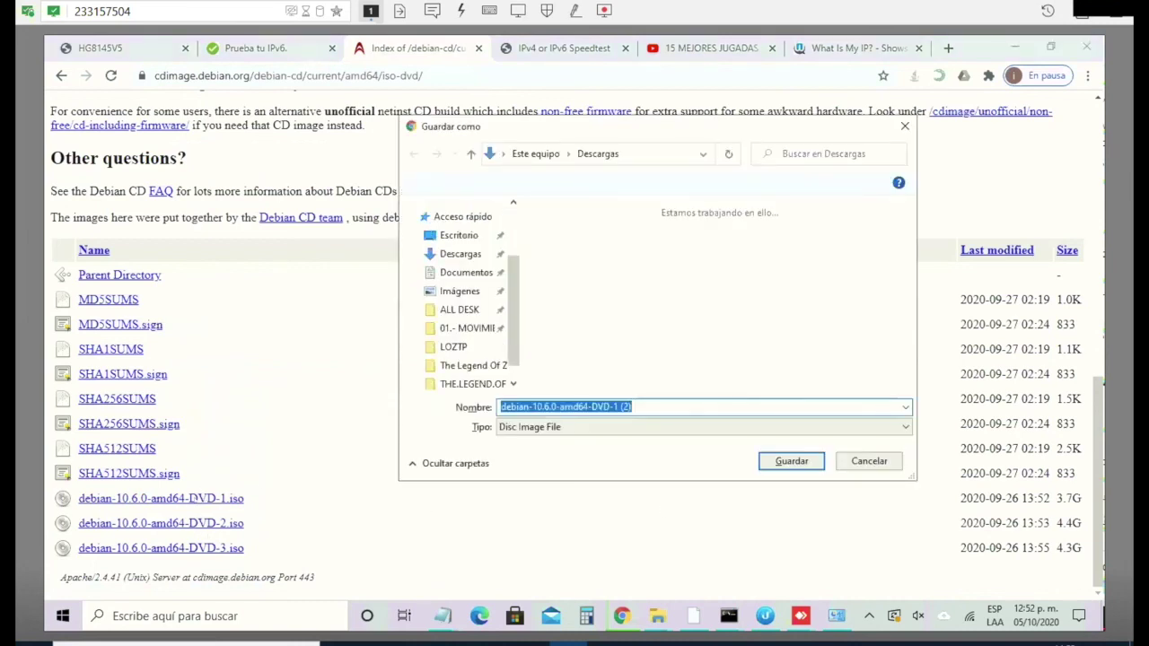
pyautogui.click(790, 462)
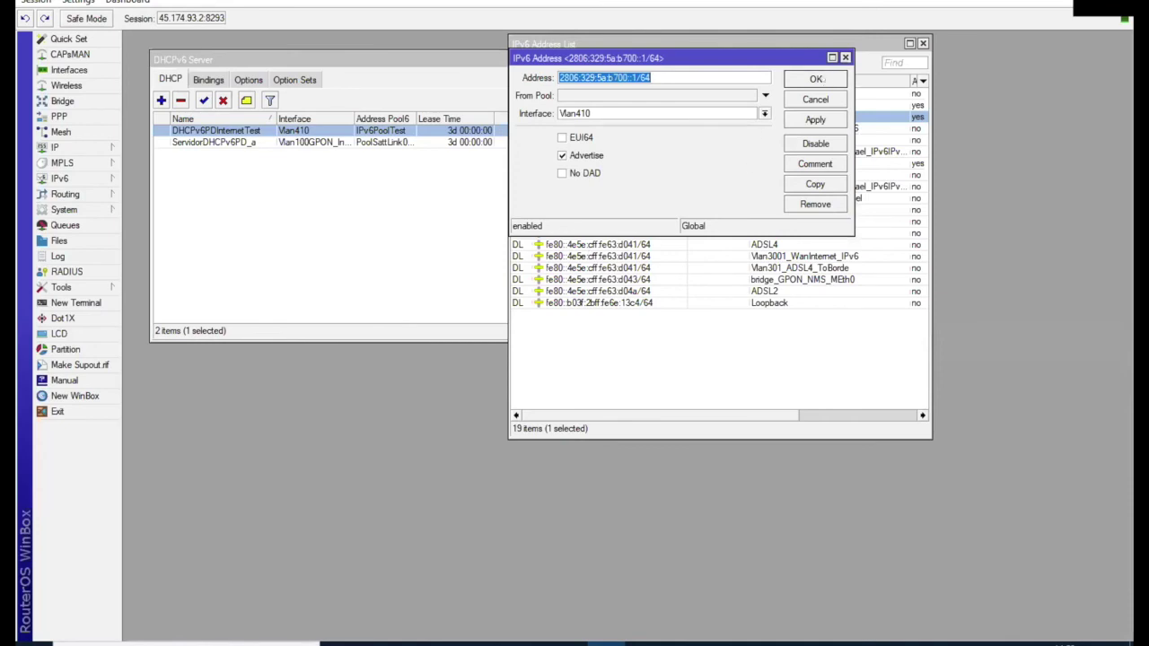
# Step: Close the IPv6 Address dialog and run Torch on the Vlan410 VLAN interface
pyautogui.click(816, 79)
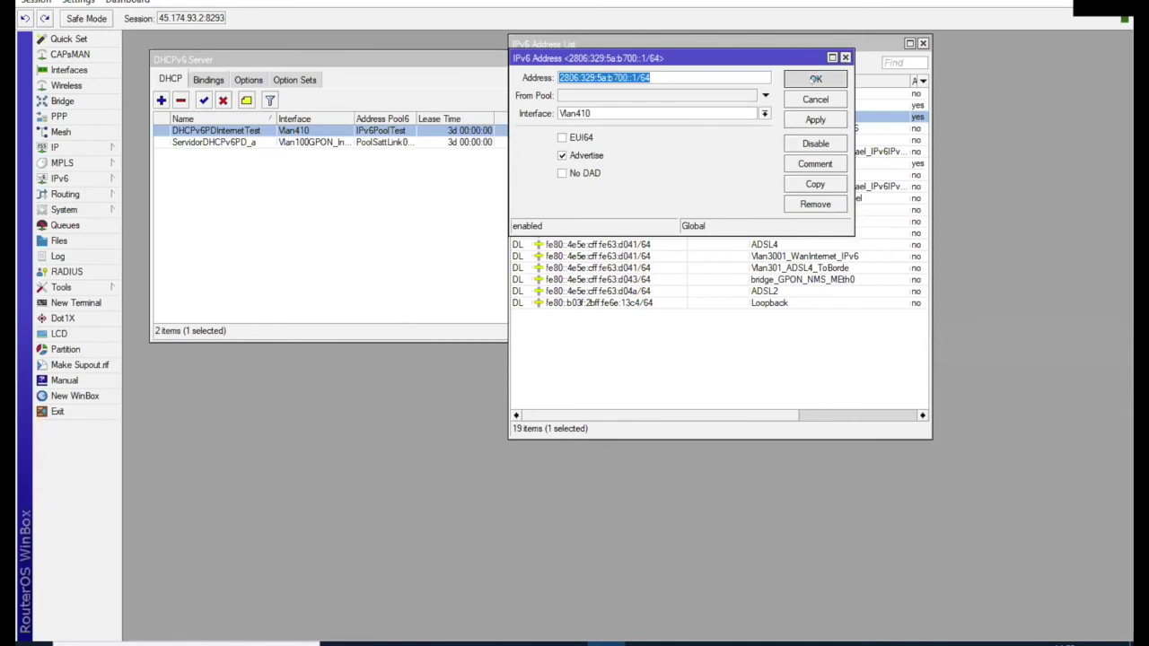
pyautogui.click(72, 70)
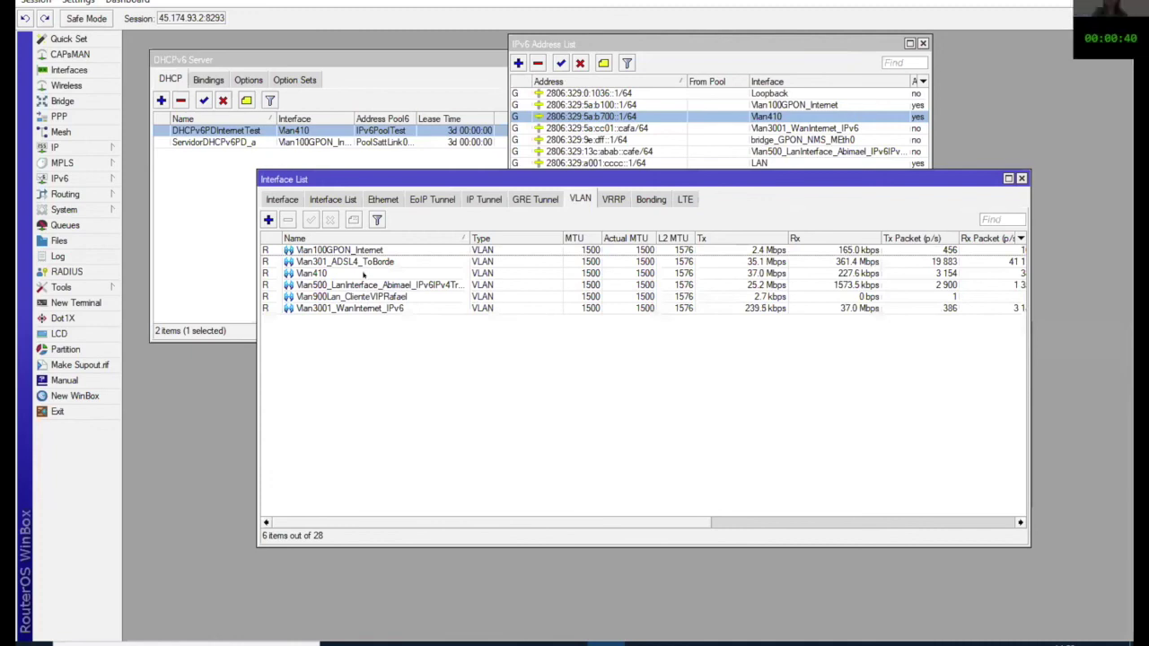
pyautogui.click(311, 273)
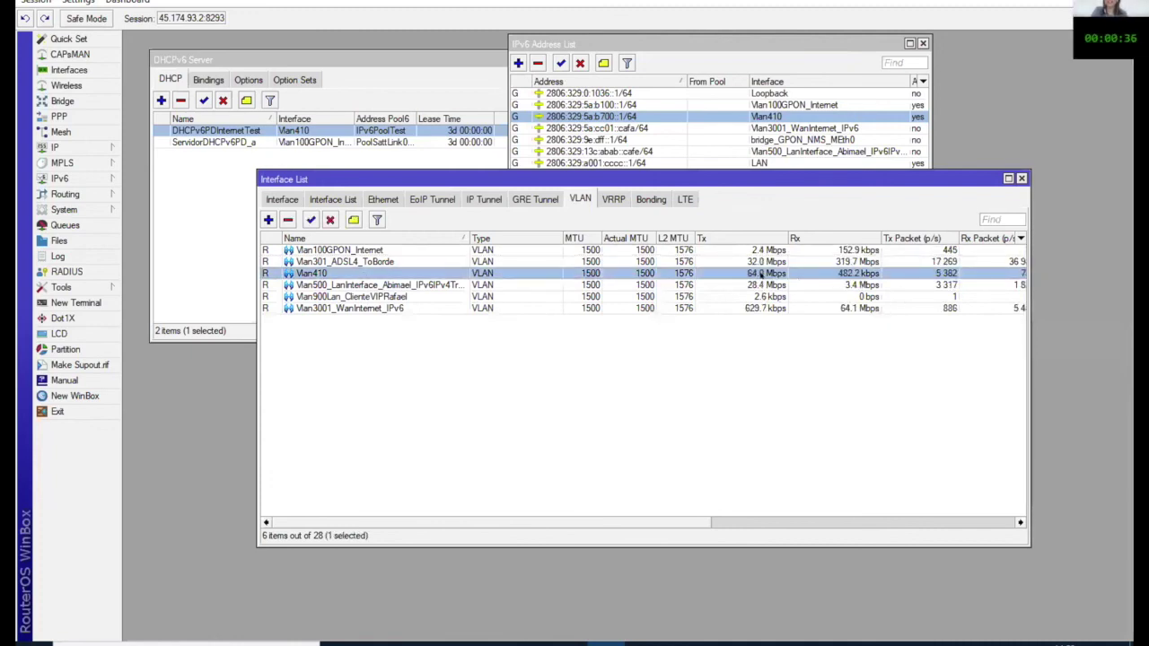
pyautogui.rightClick(822, 527)
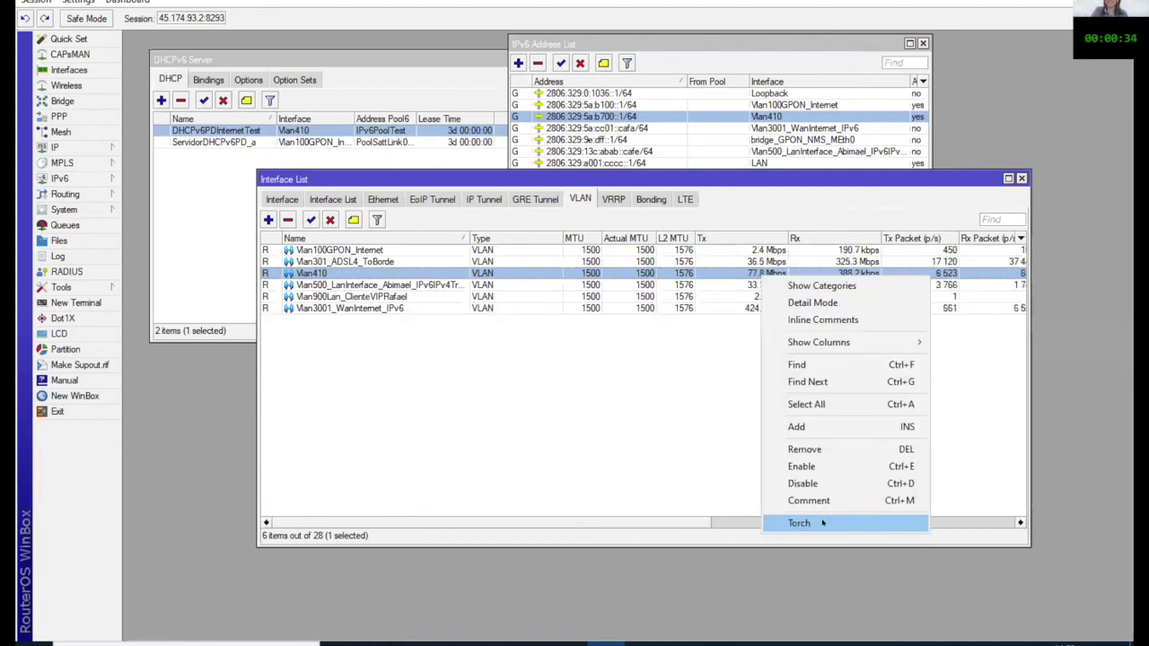
pyautogui.click(799, 522)
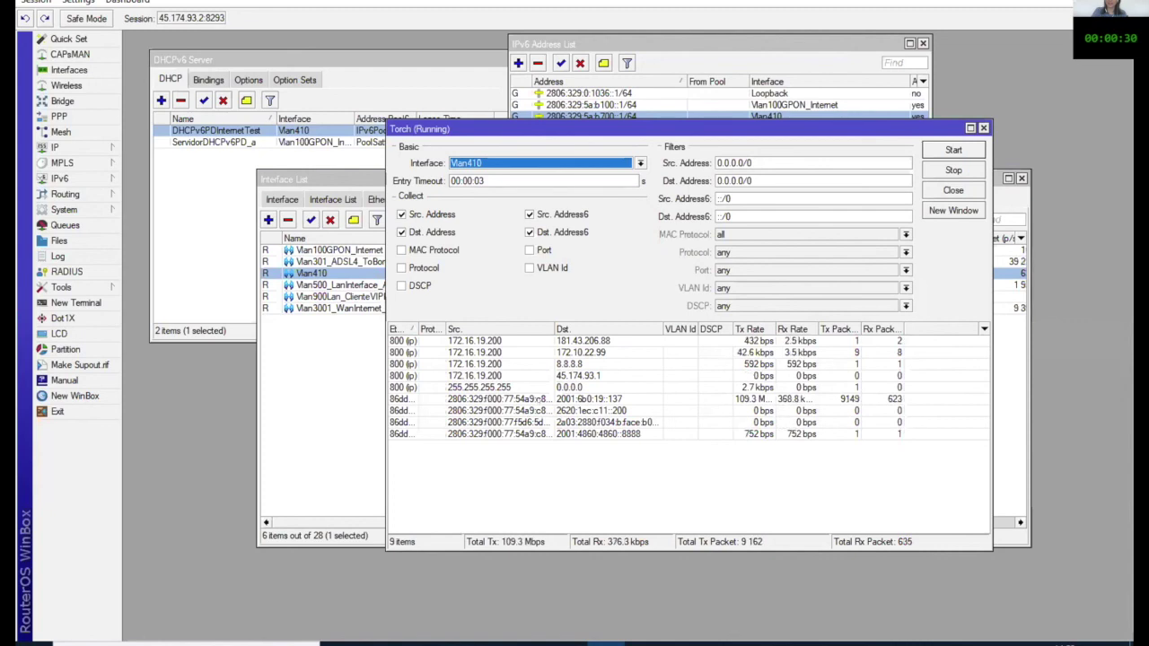
# Step: Select the 86dd Torch row going to 2001:6b0:19::137, running at about 109 Mbps
pyautogui.click(502, 411)
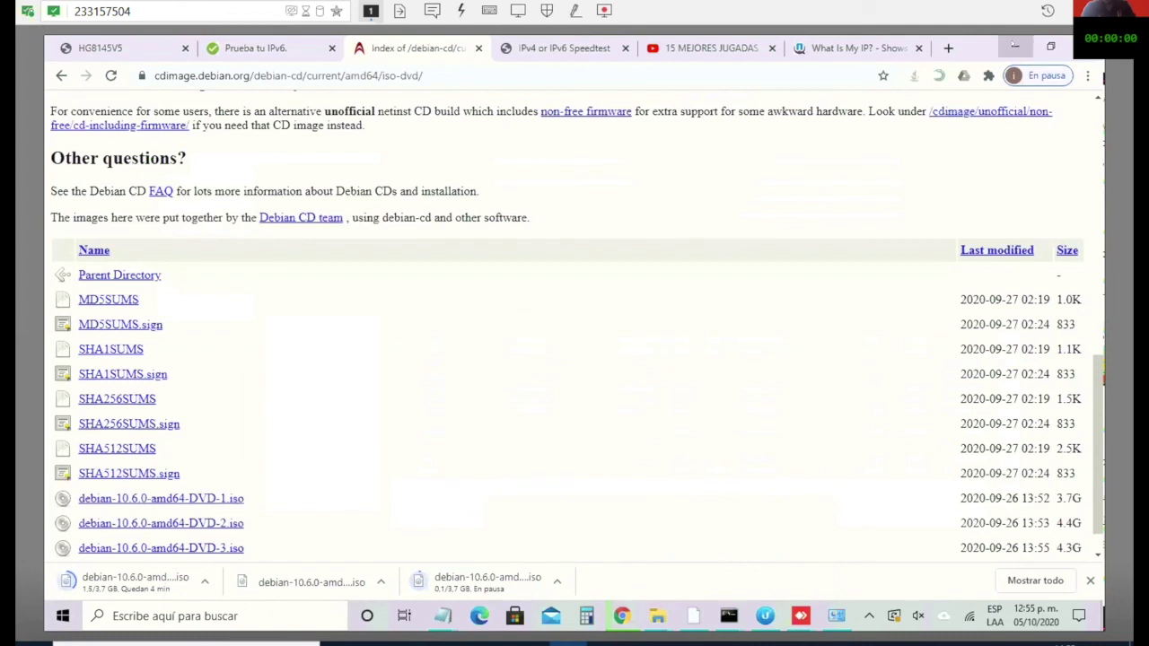
# Step: Minimize Chrome so the Debian DVD-1 download continues in the background
pyautogui.click(1015, 48)
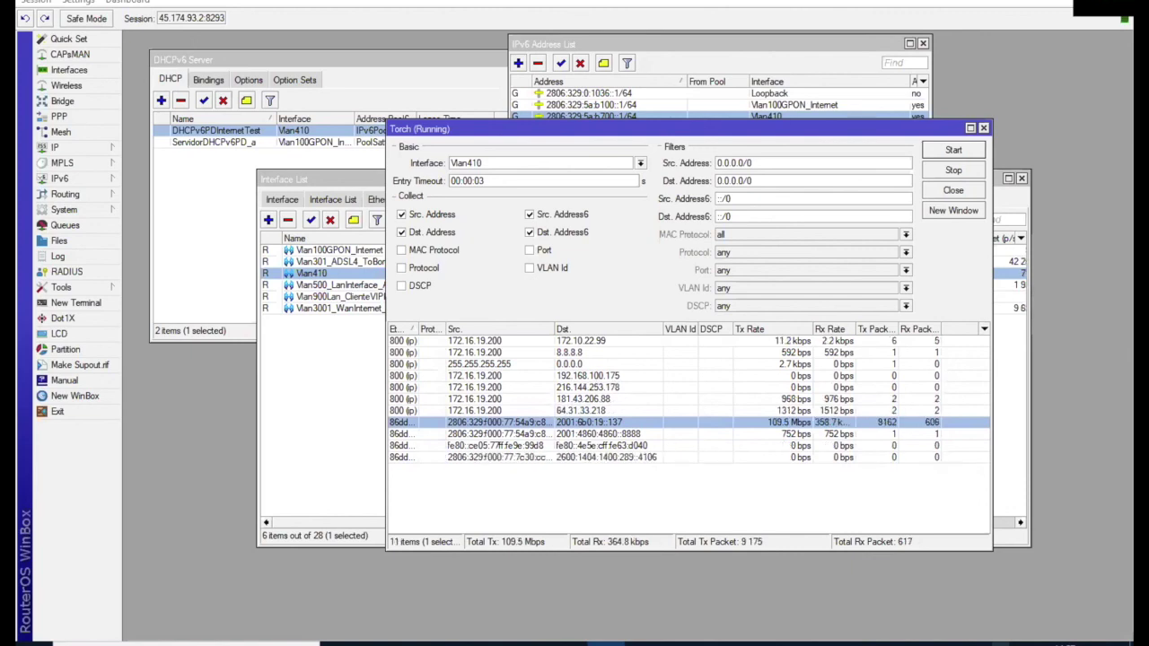
# Step: Raise the Windows speaker volume from 5 to 70
pyautogui.click(998, 644)
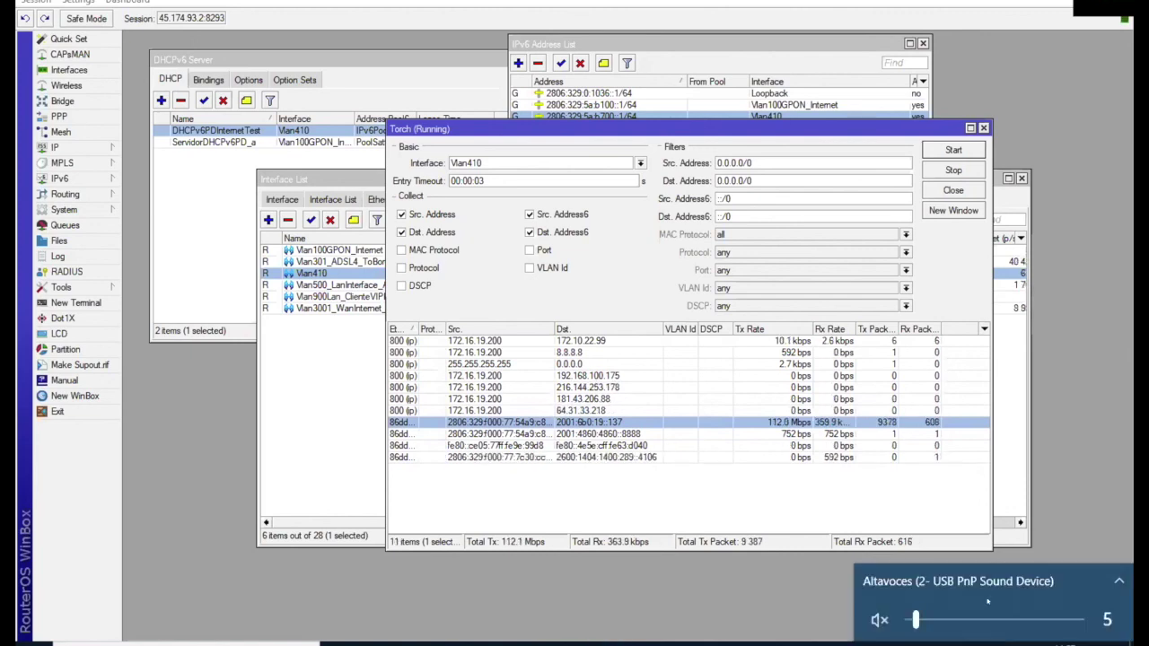
pyautogui.click(984, 618)
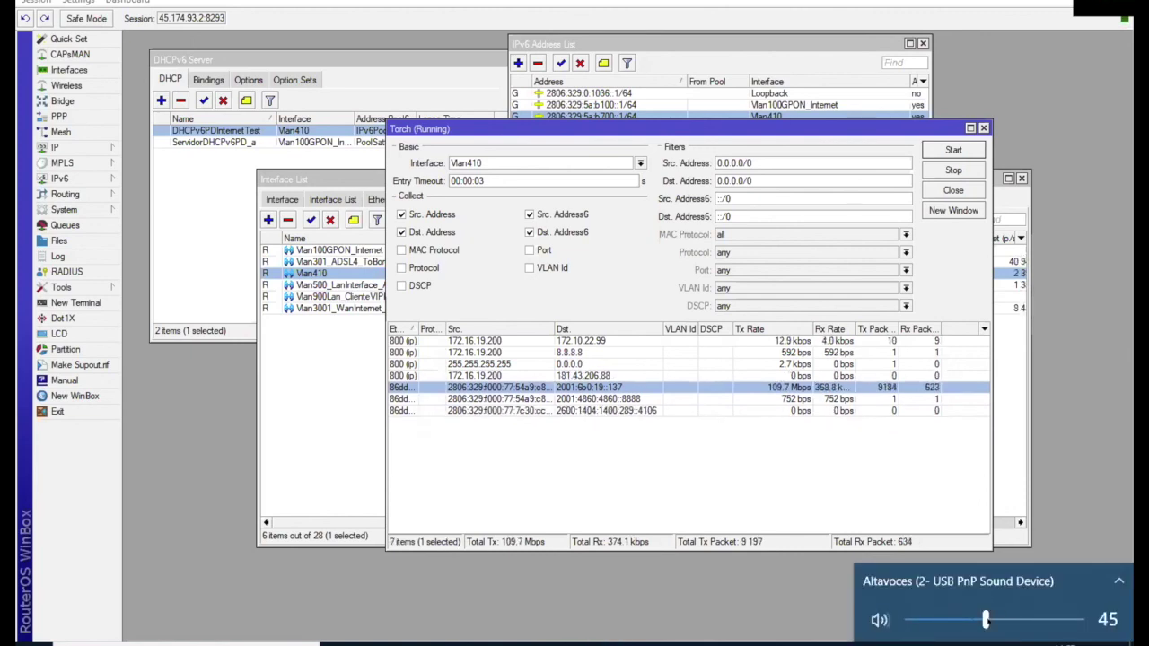
pyautogui.click(1023, 615)
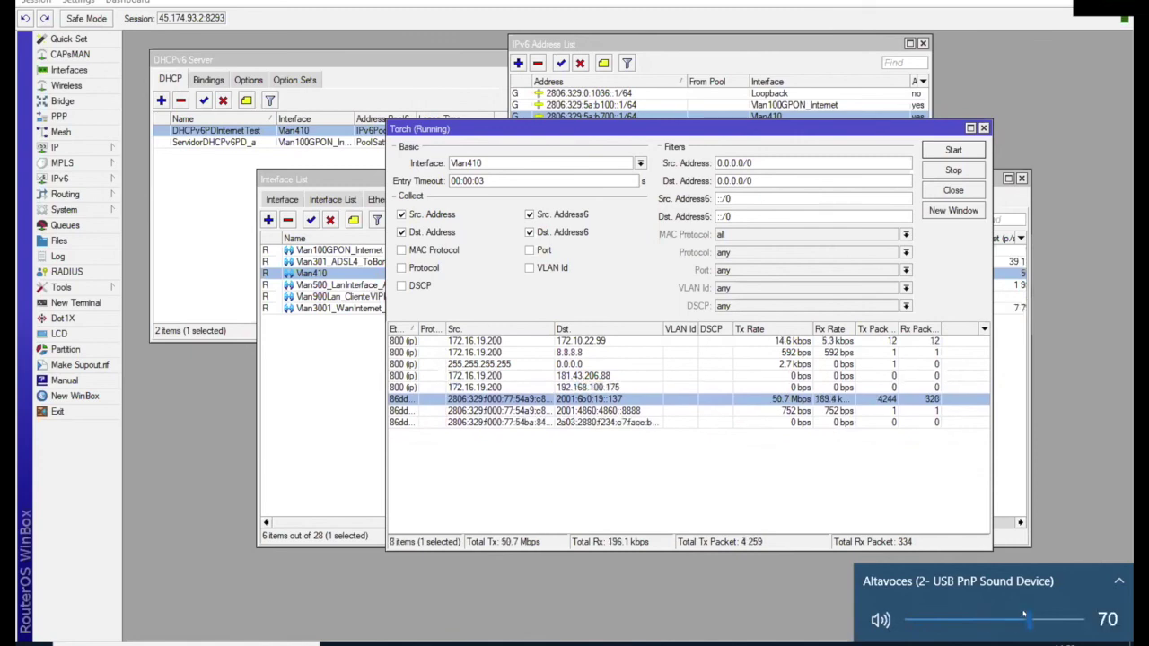